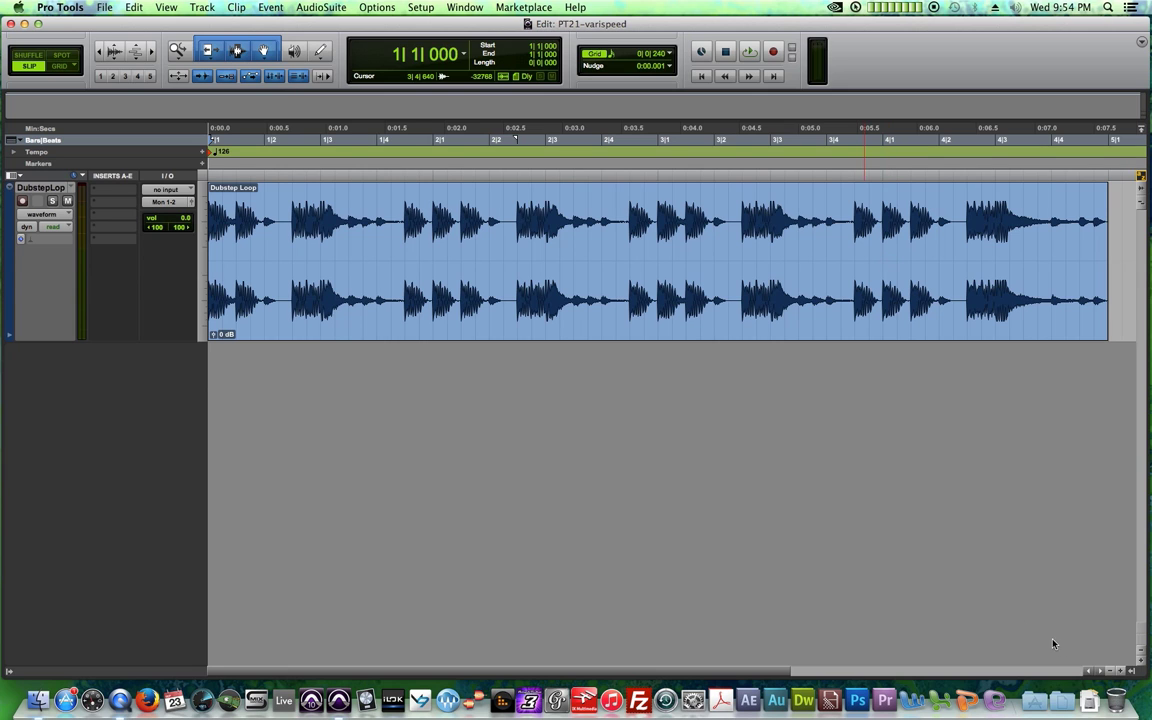
- Play back the whole Dubstep Loop clip from the start of the session
click(1109, 673)
click(1109, 673)
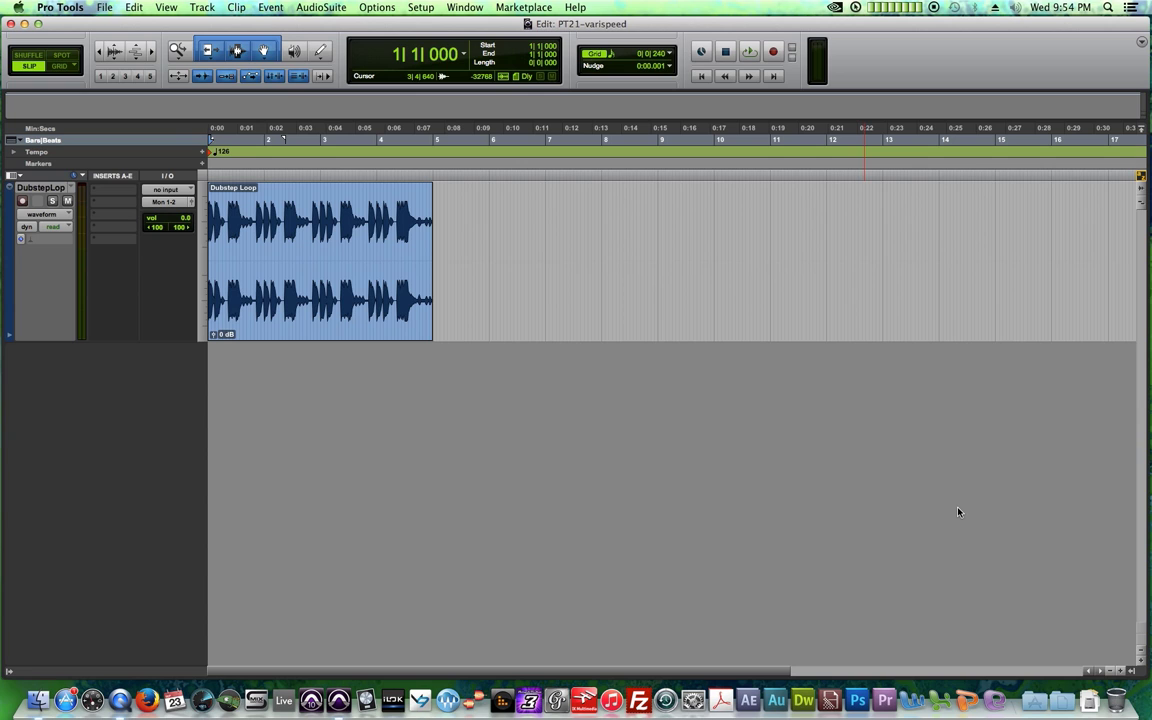
key(space)
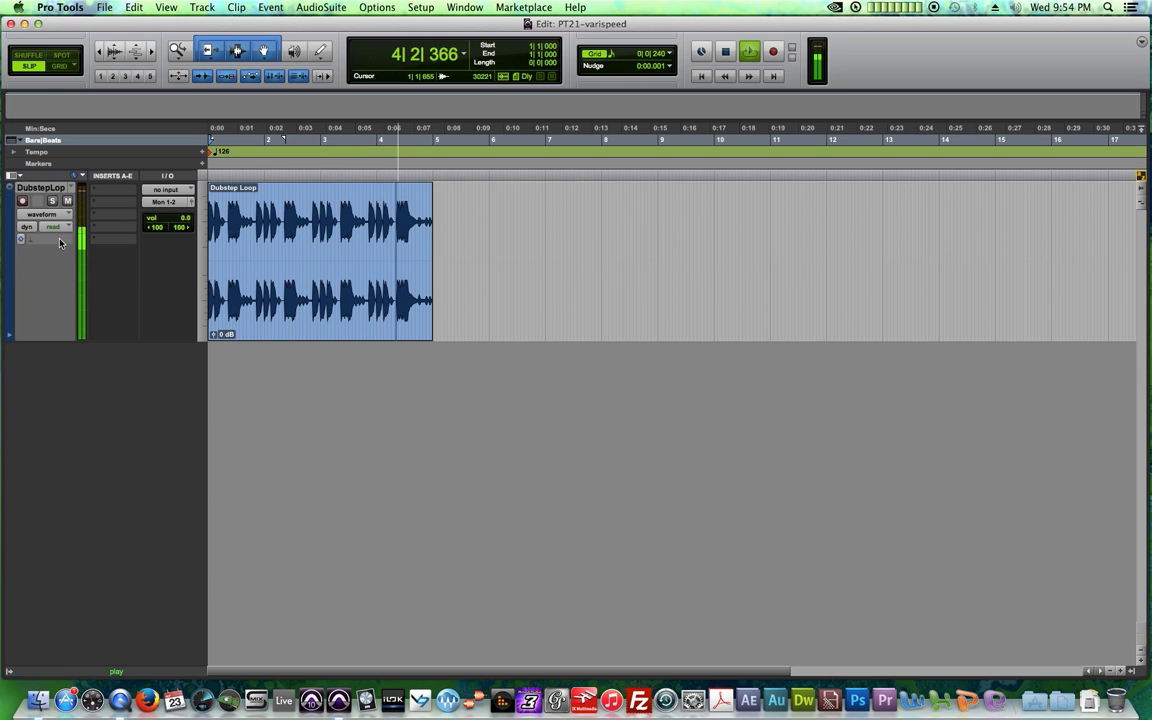
key(space)
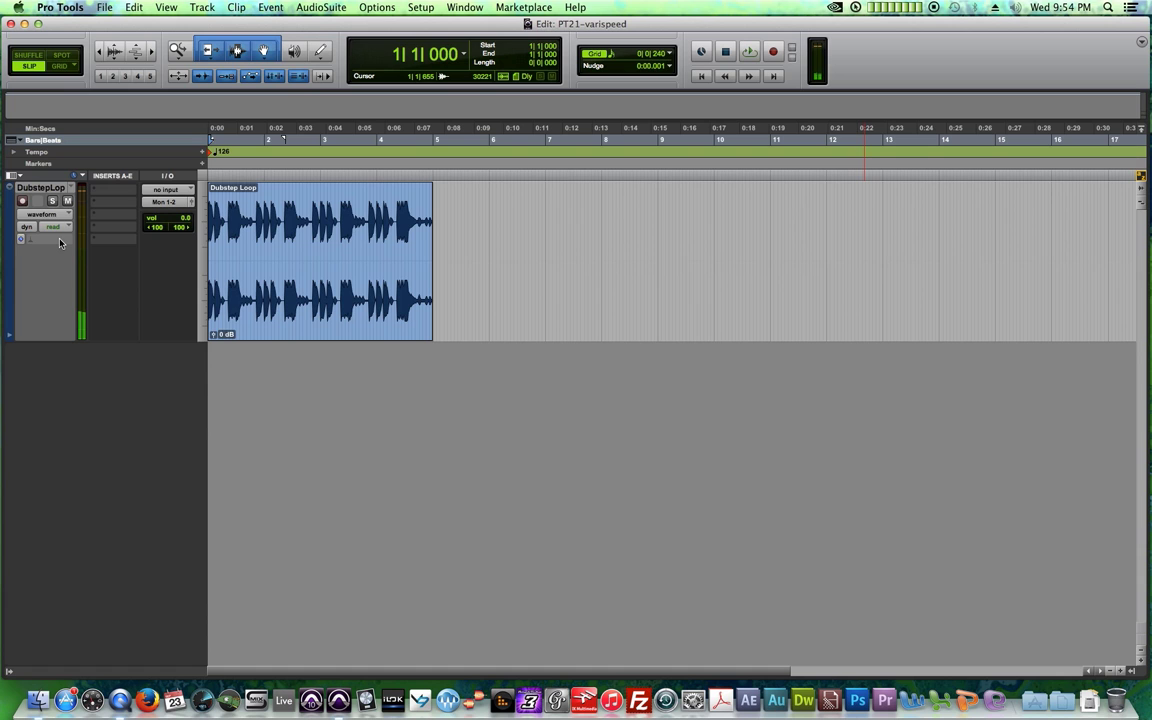
- Enable Varispeed Elastic Audio on the DubstepLoop track and switch its track view to warp
click(54, 241)
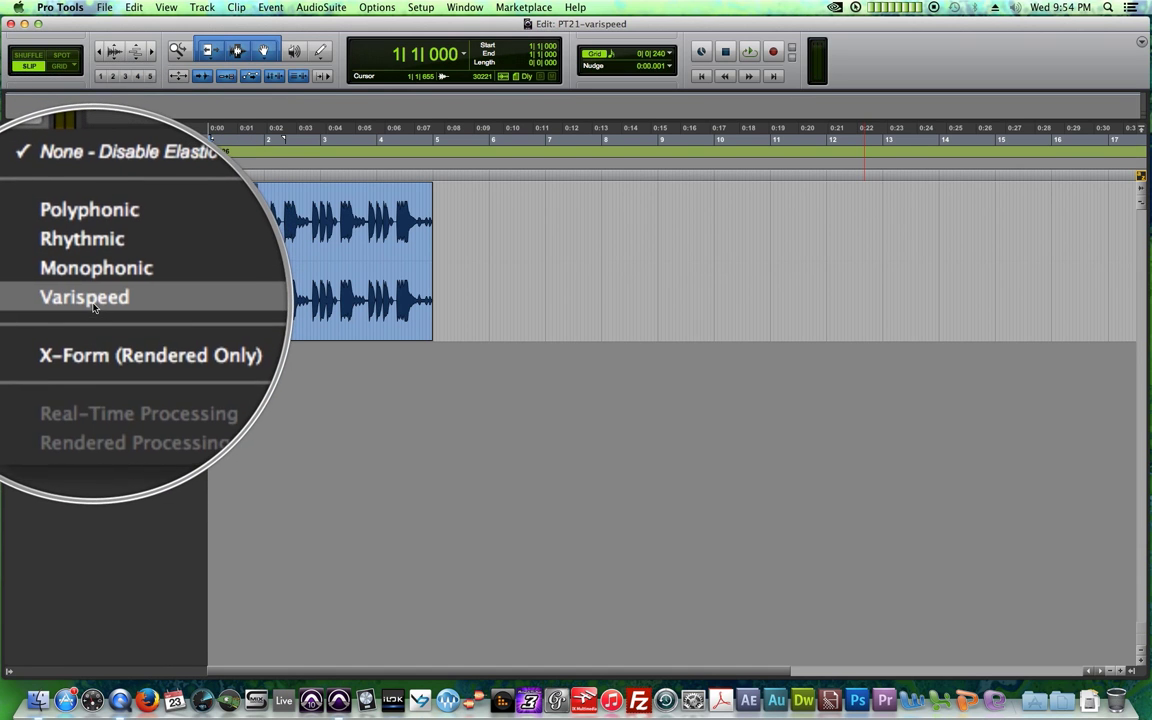
click(94, 308)
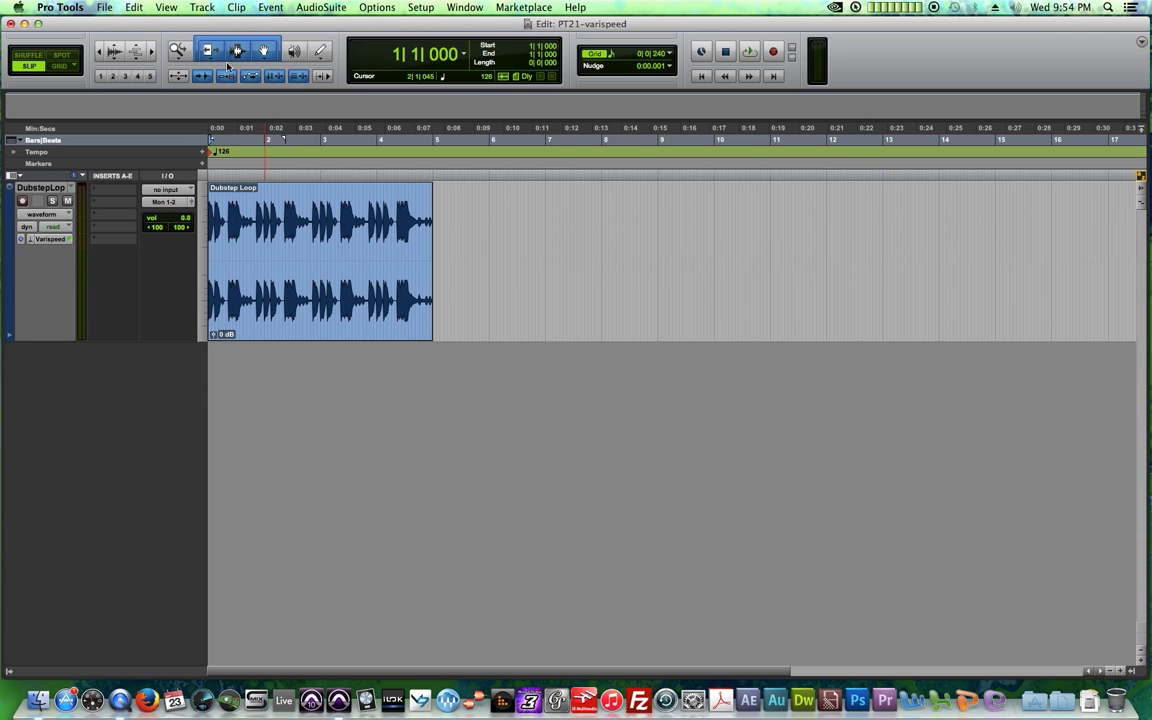
click(60, 214)
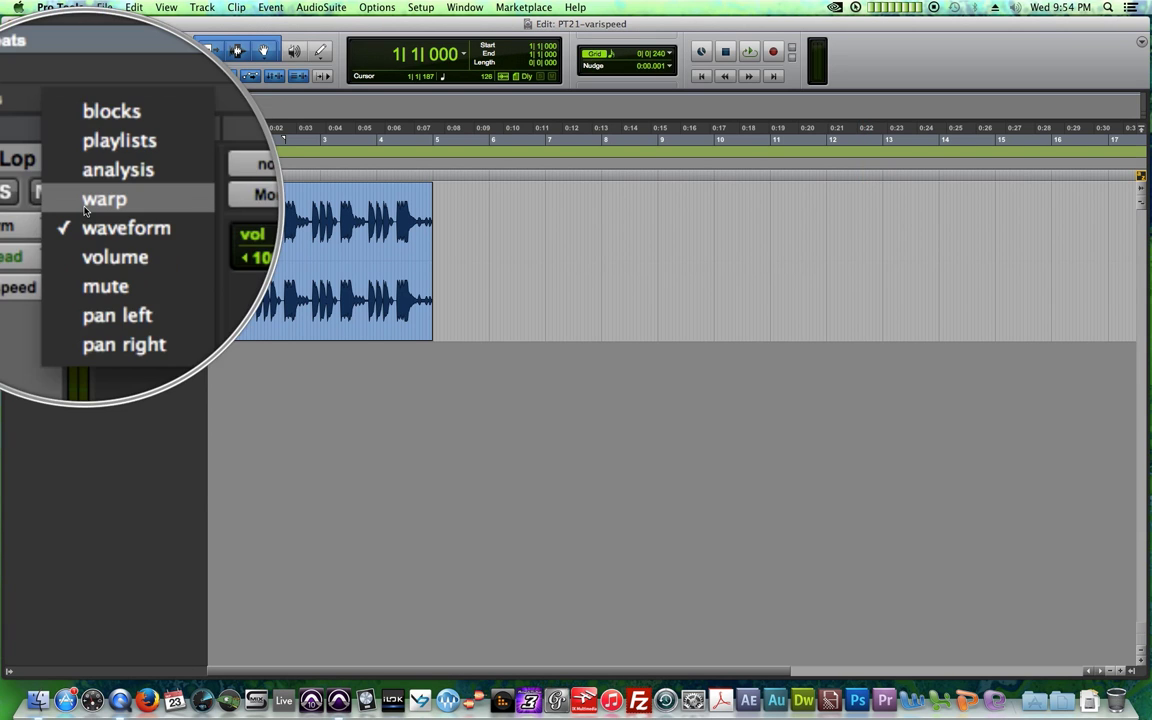
click(50, 203)
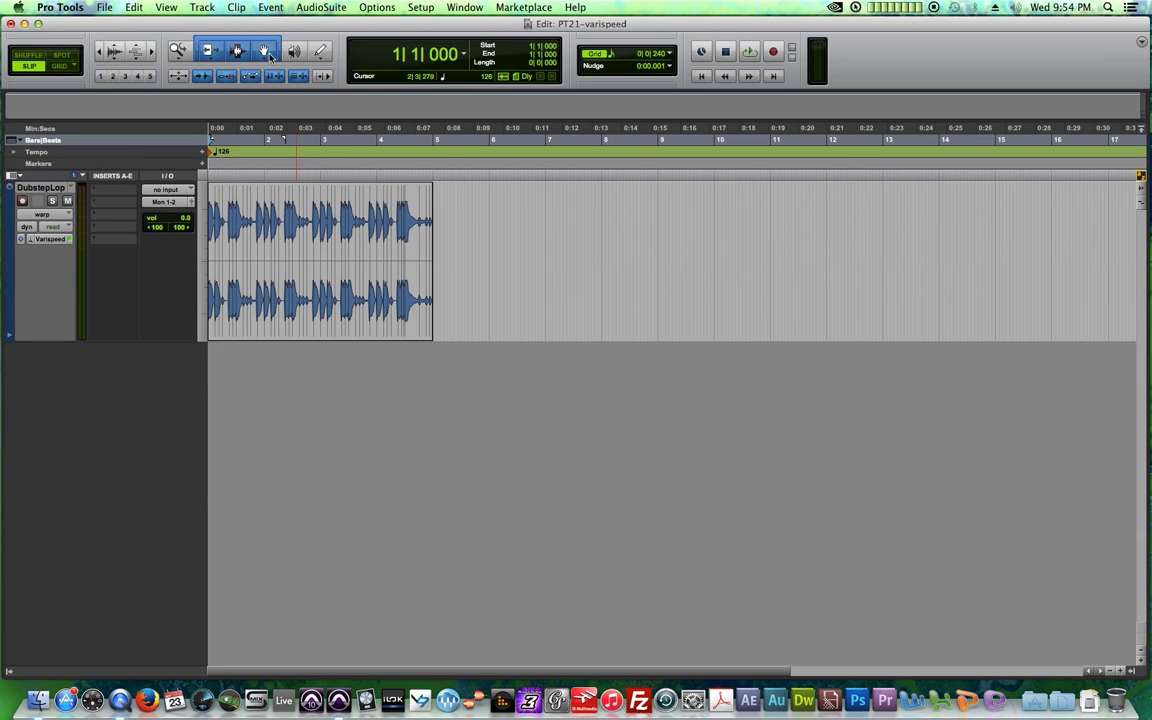
- Stretch the end of the warped Dubstep Loop clip from bar 5 out to about bar 7 using the Grabber tool
key(alt+Return)
key(t)
key(t)
key(t)
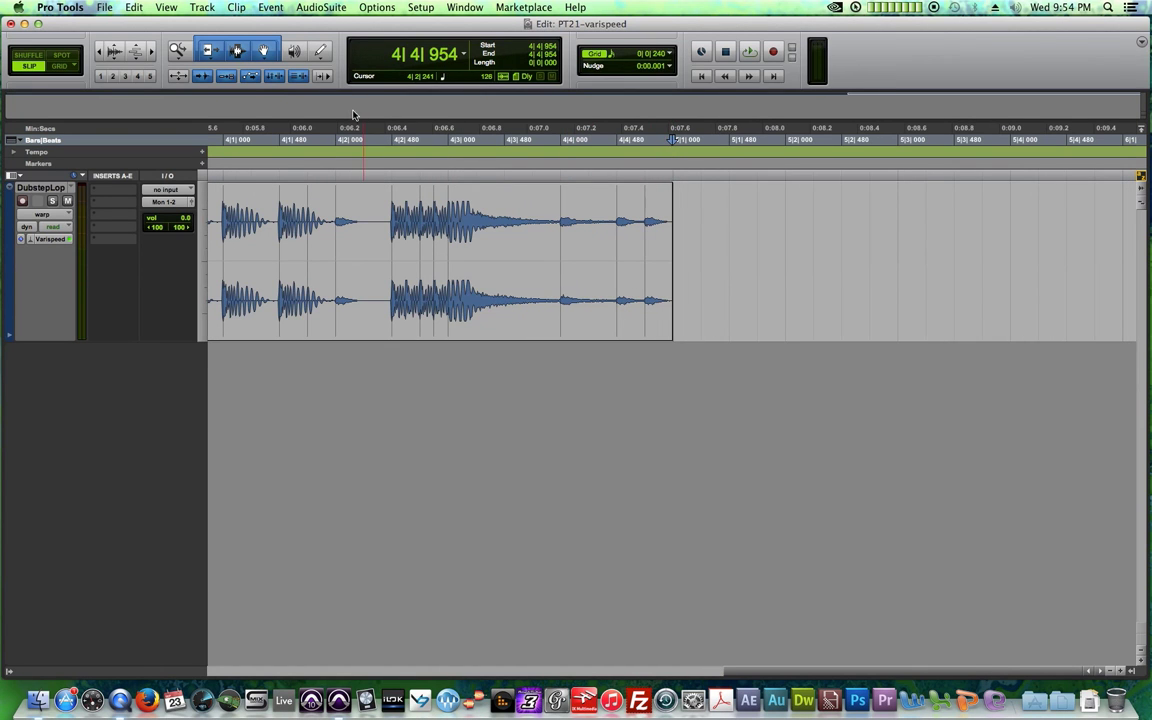
key(F8)
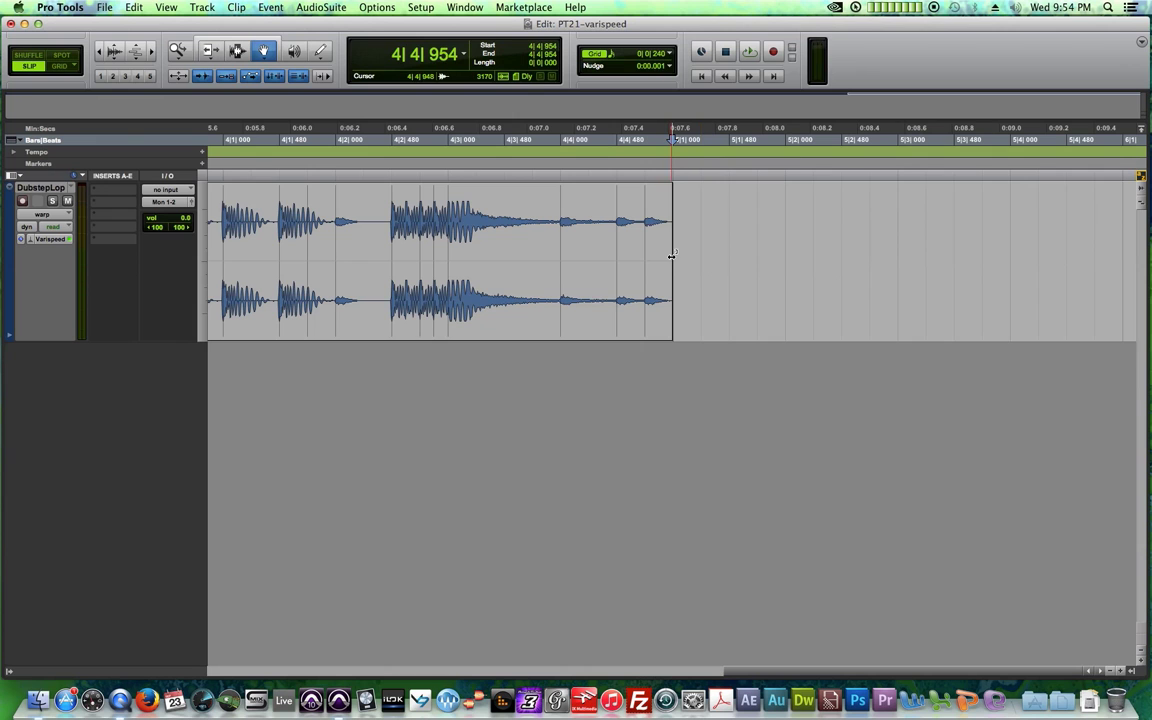
key(r)
drag(673, 256, 1062, 286)
- Play back the stretched loop from the start of the session
key(r)
key(r)
key(Return)
key(space)
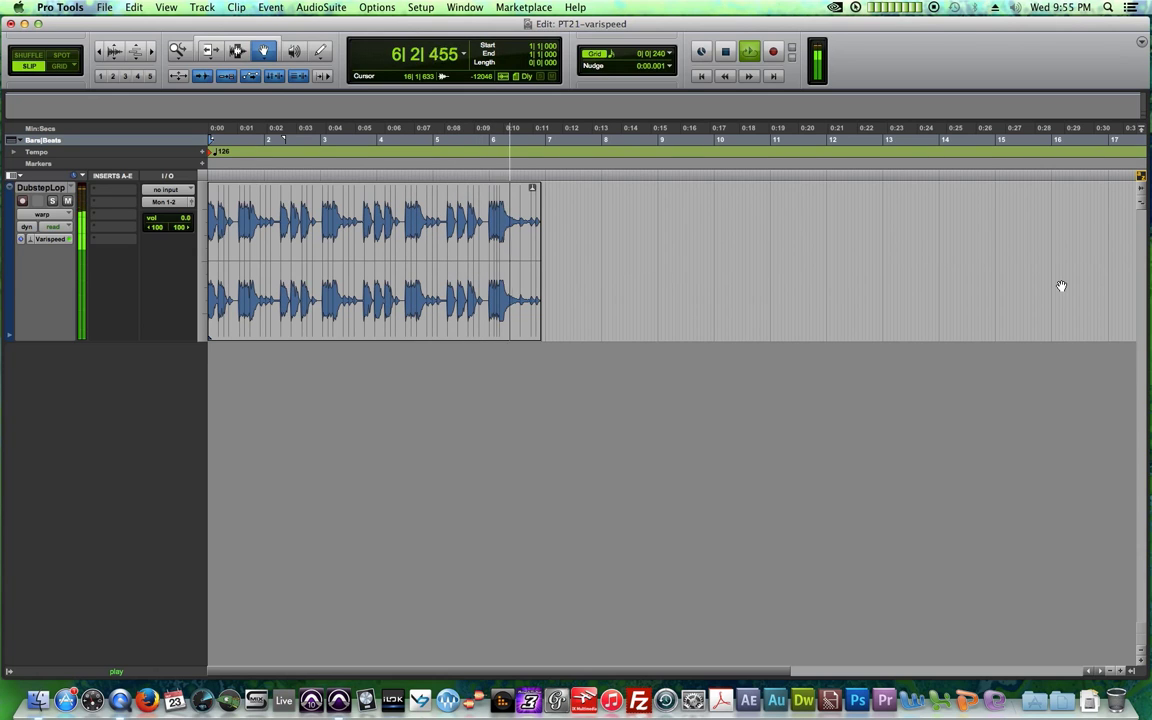
key(space)
- Undo the loop's stretch and disable Elastic Audio on the DubstepLoop track
key(super+z)
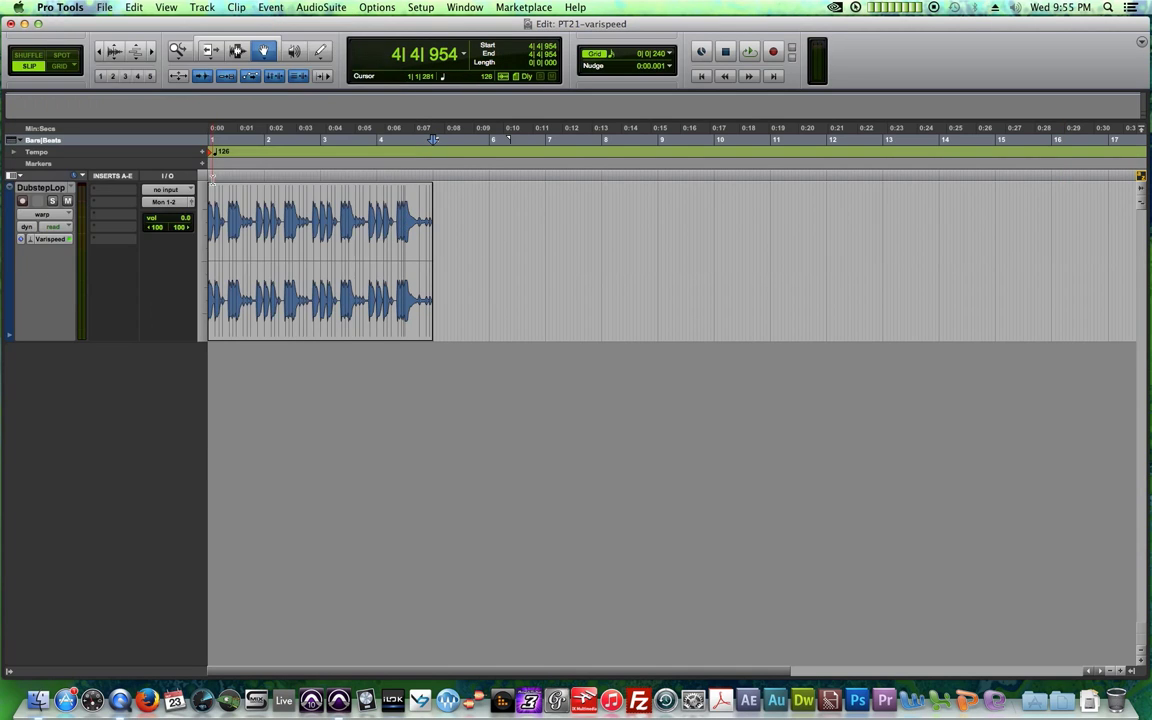
click(29, 243)
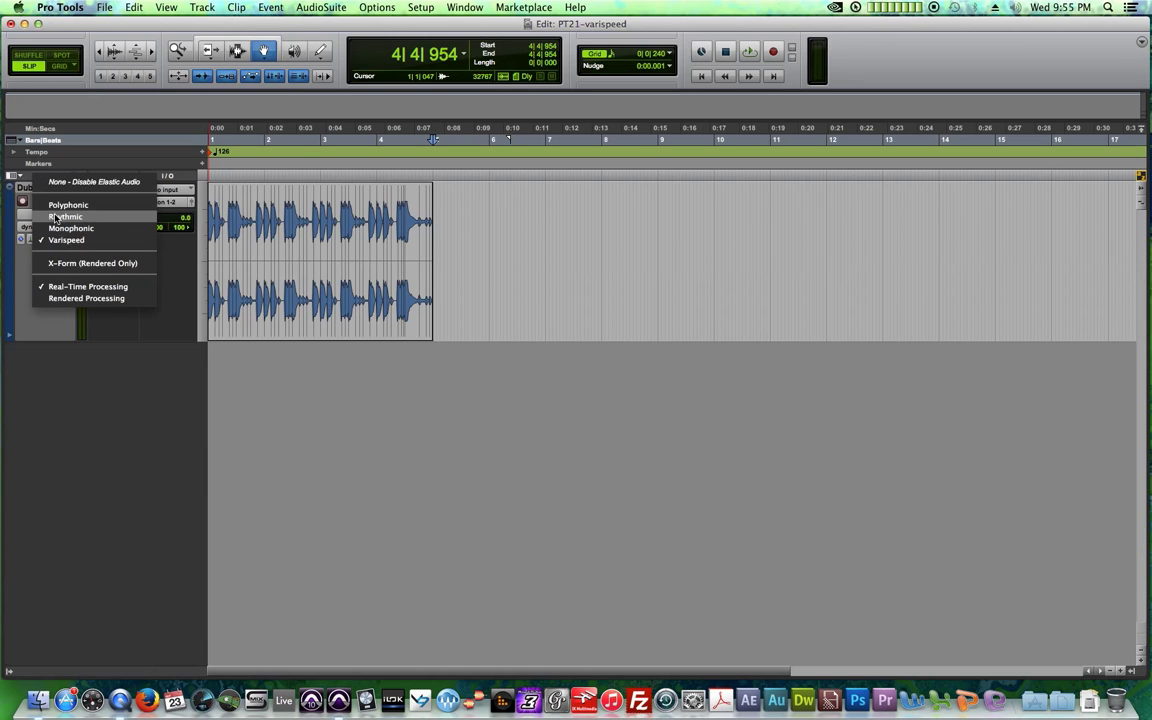
click(70, 186)
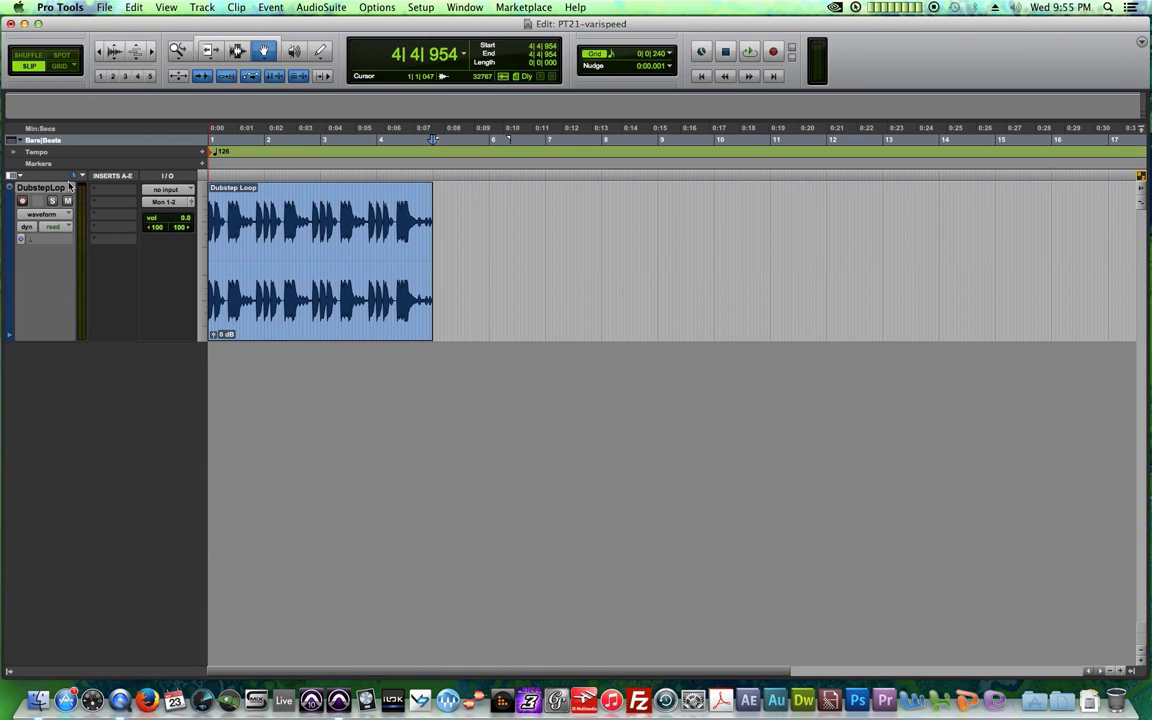
- Create a stereo audio track named Varispeed and enlarge its height to roughly match the DubstepLoop track
scroll(330, 263, up, 2)
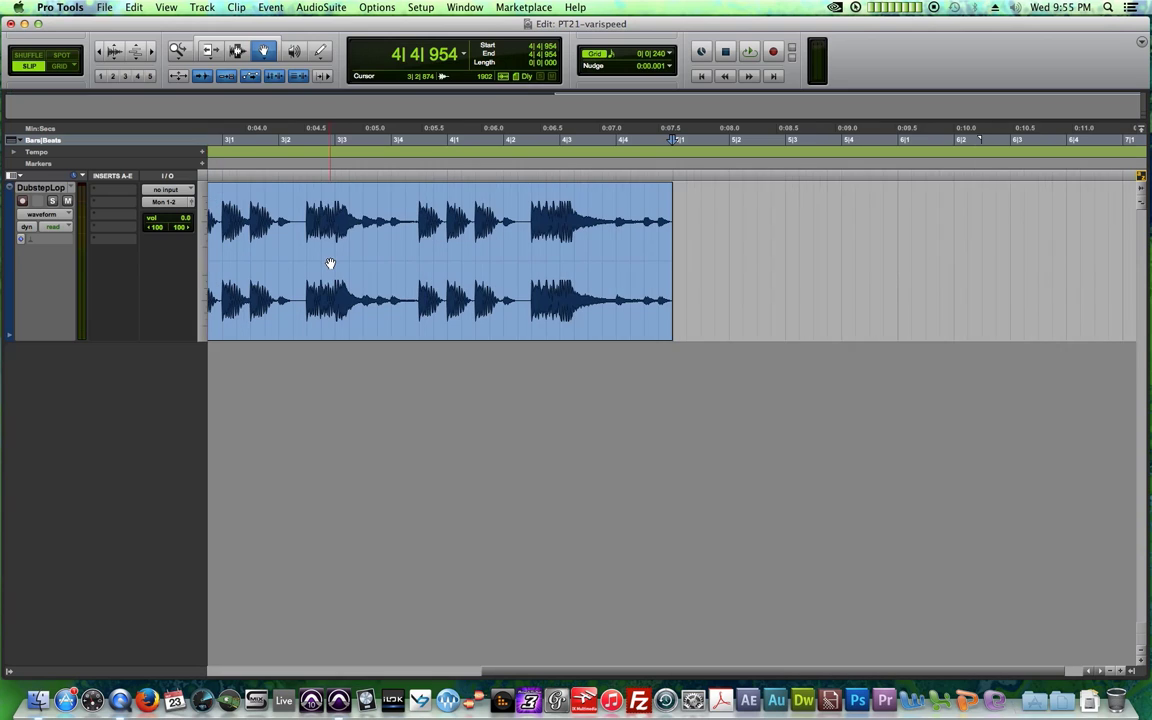
key(Return)
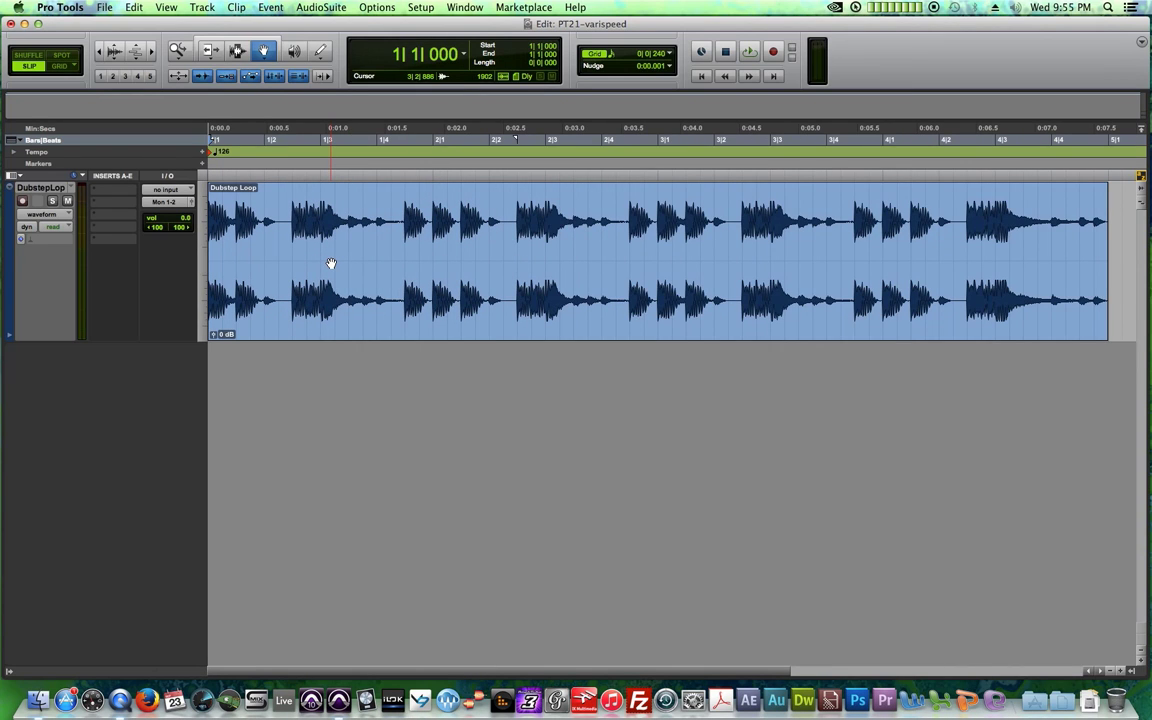
key(super+shift+n)
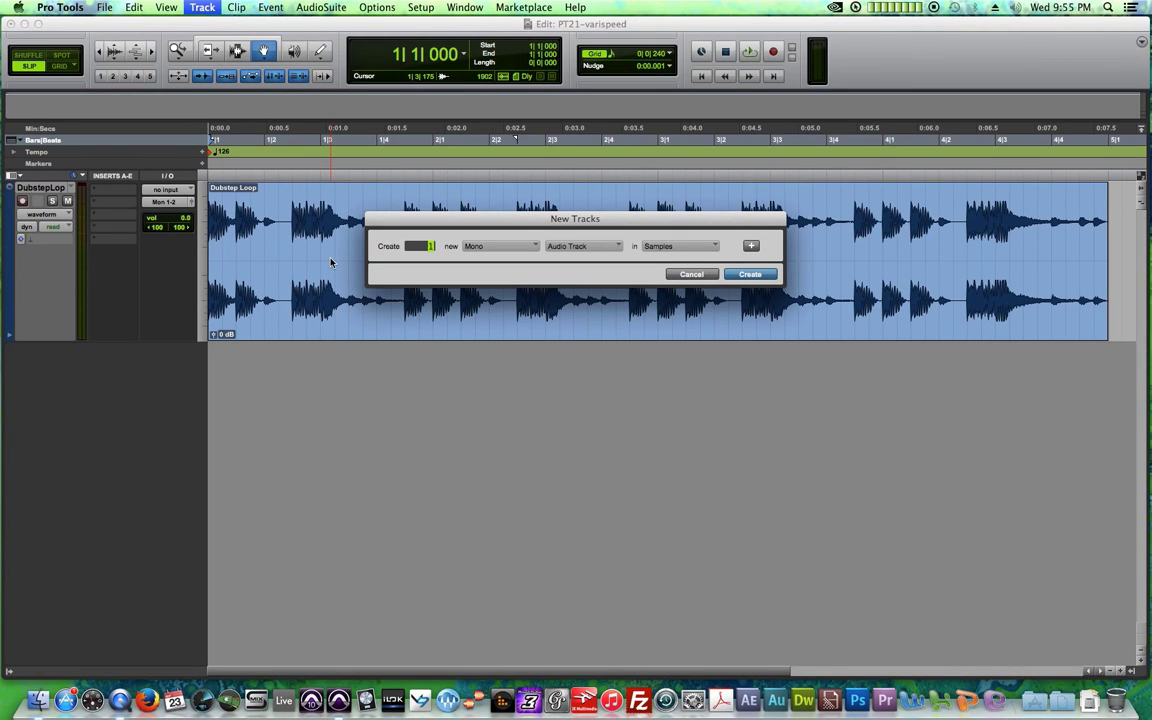
key(Return)
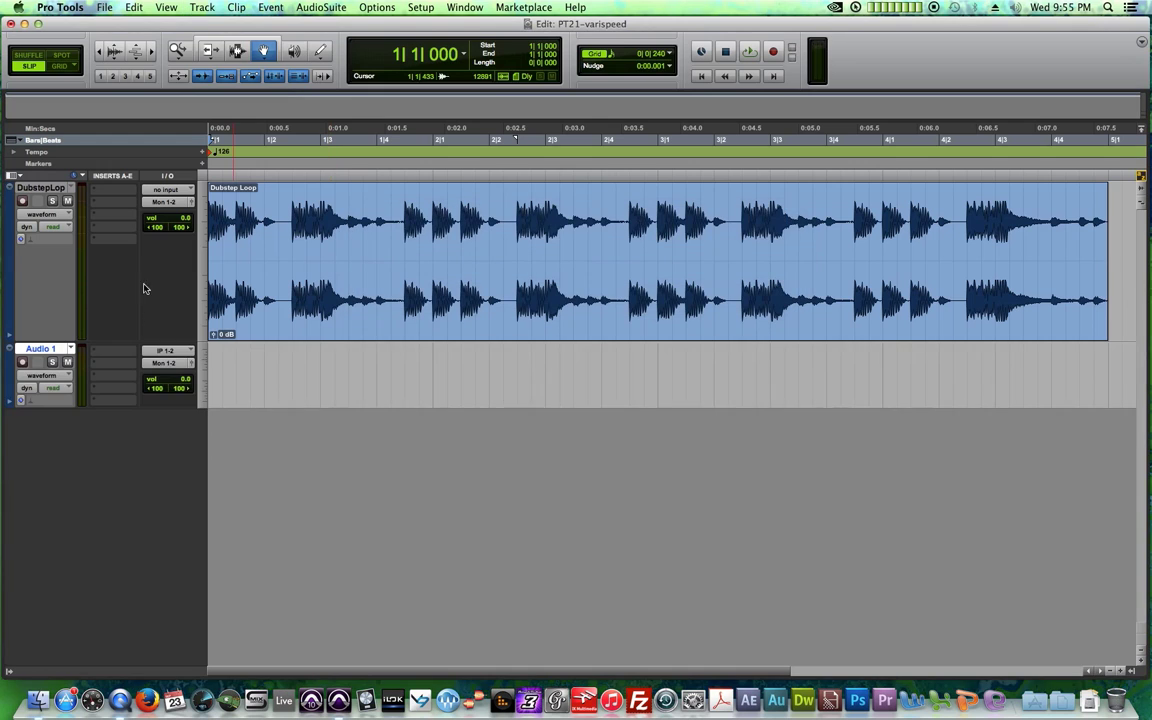
double_click(43, 350)
text(Varispeed)
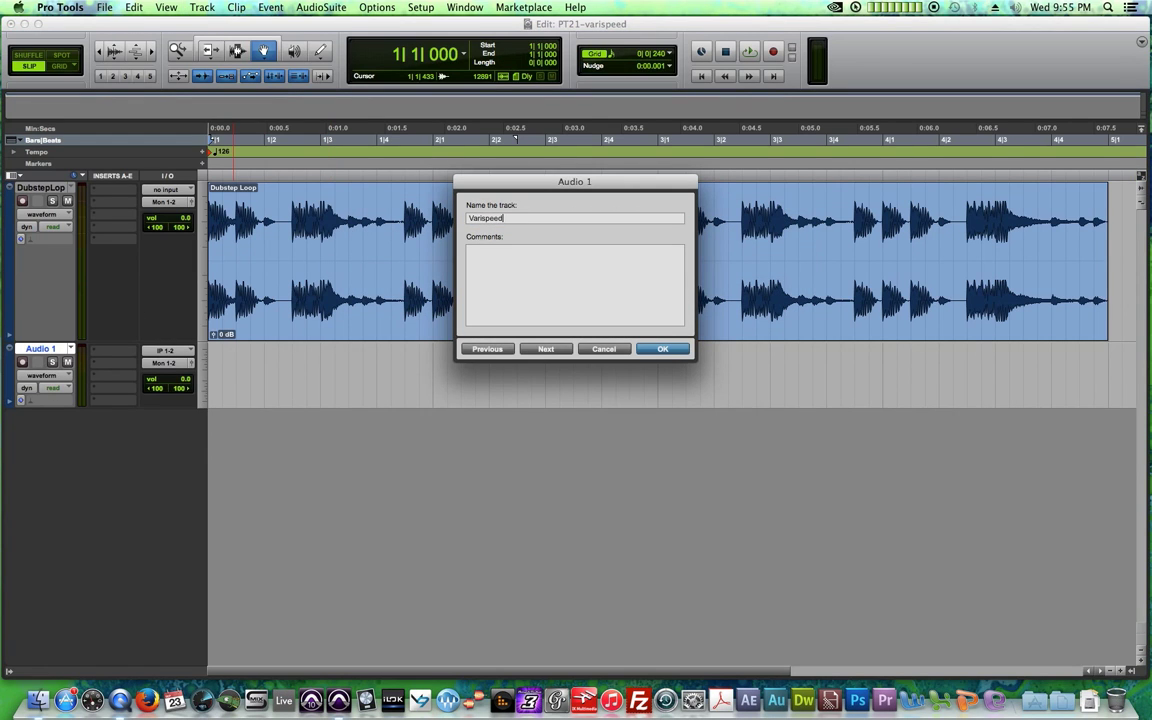
key(Return)
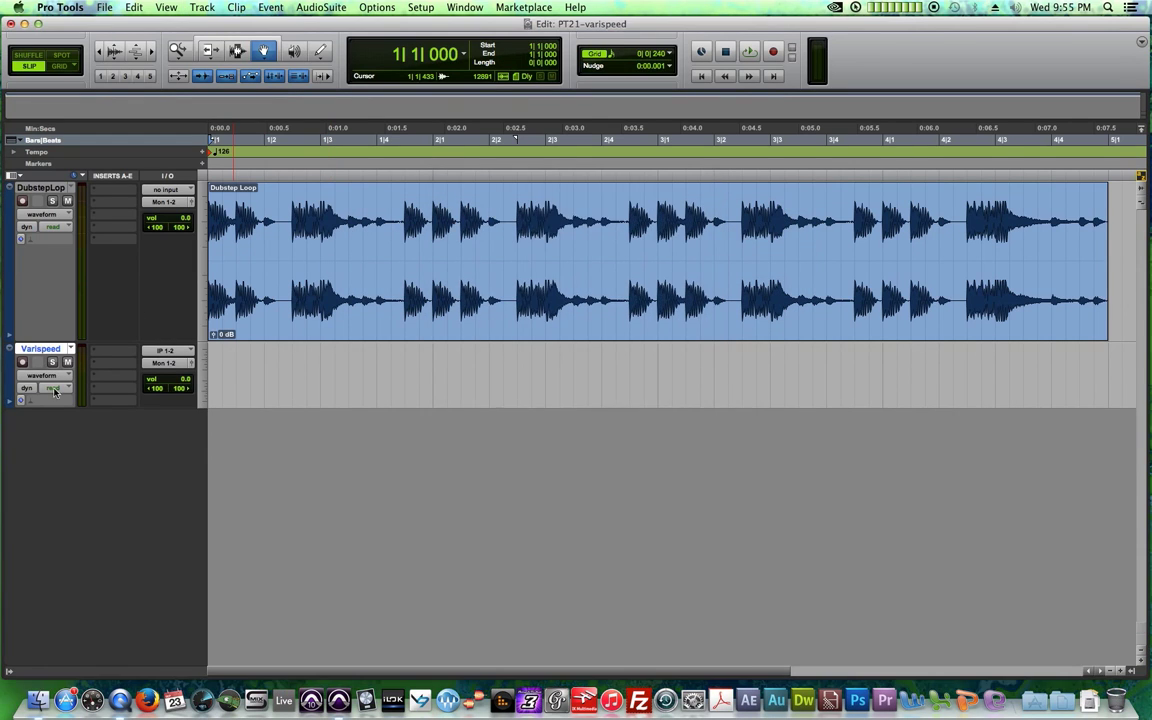
drag(89, 407, 95, 517)
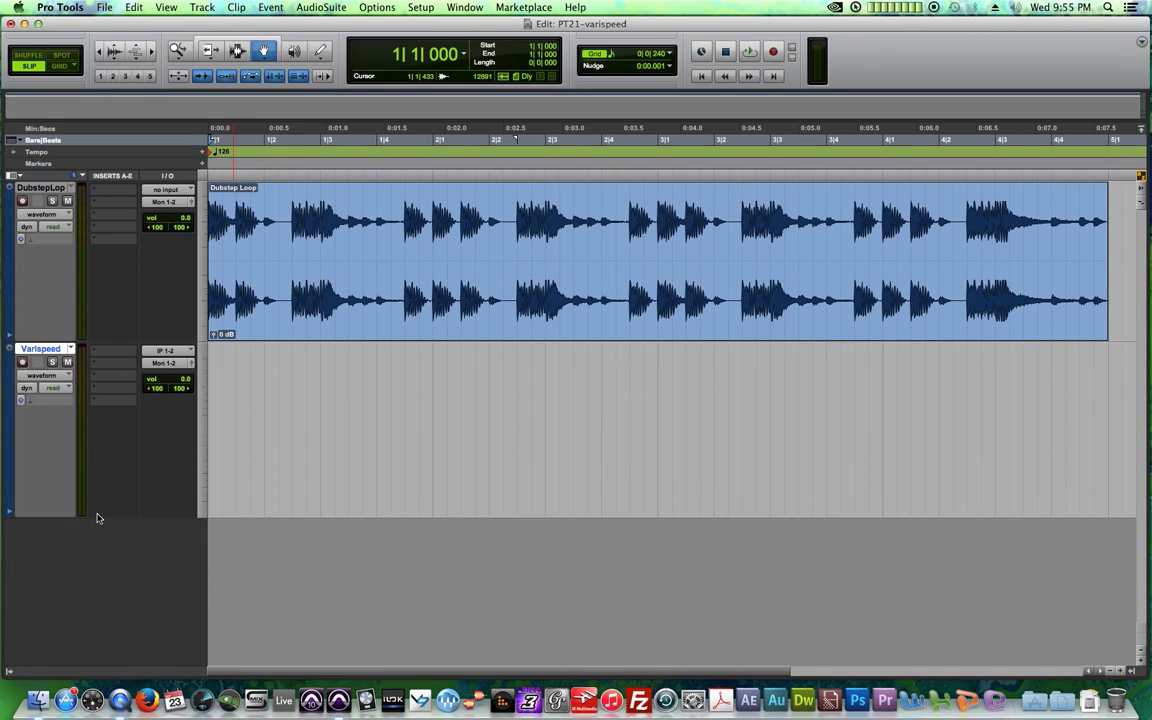
- Activate the Selector tool and switch the edit mode to Grid
click(238, 52)
drag(347, 245, 369, 245)
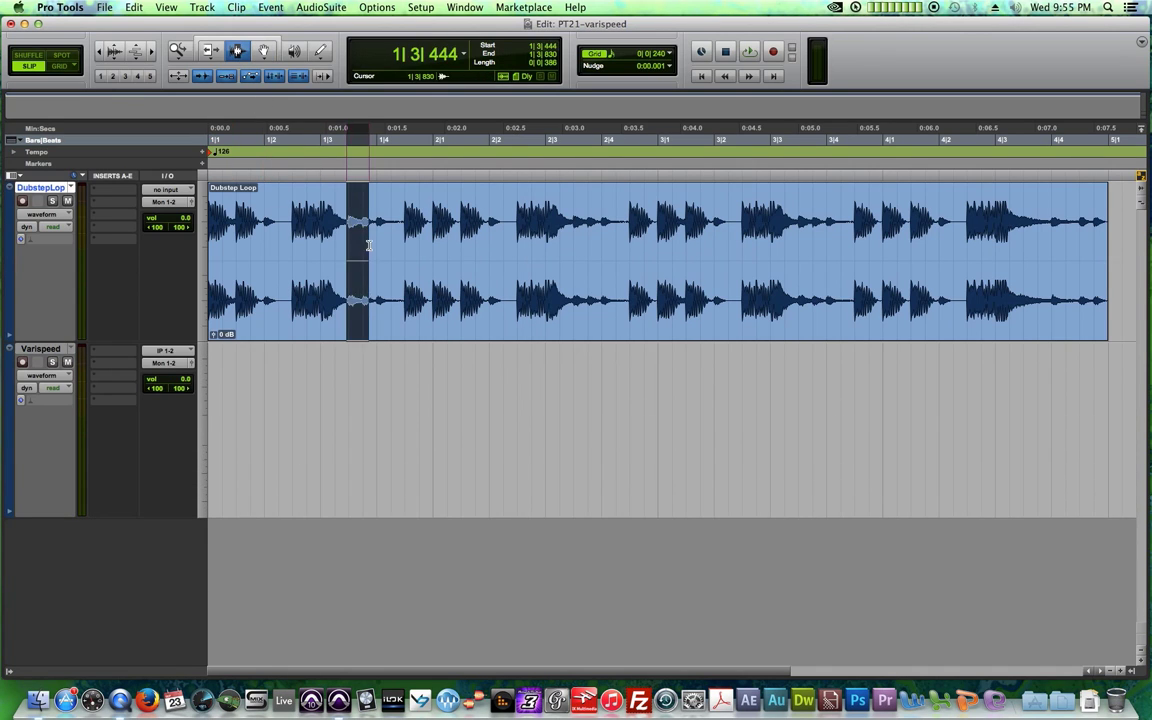
click(61, 67)
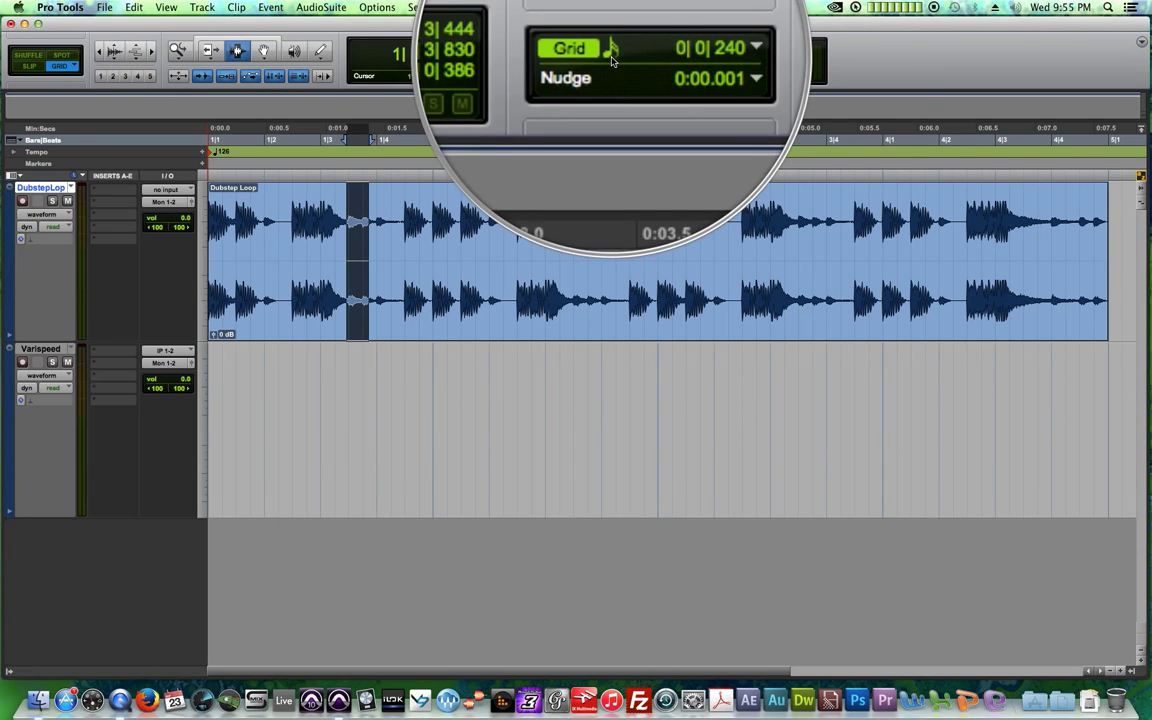
click(490, 300)
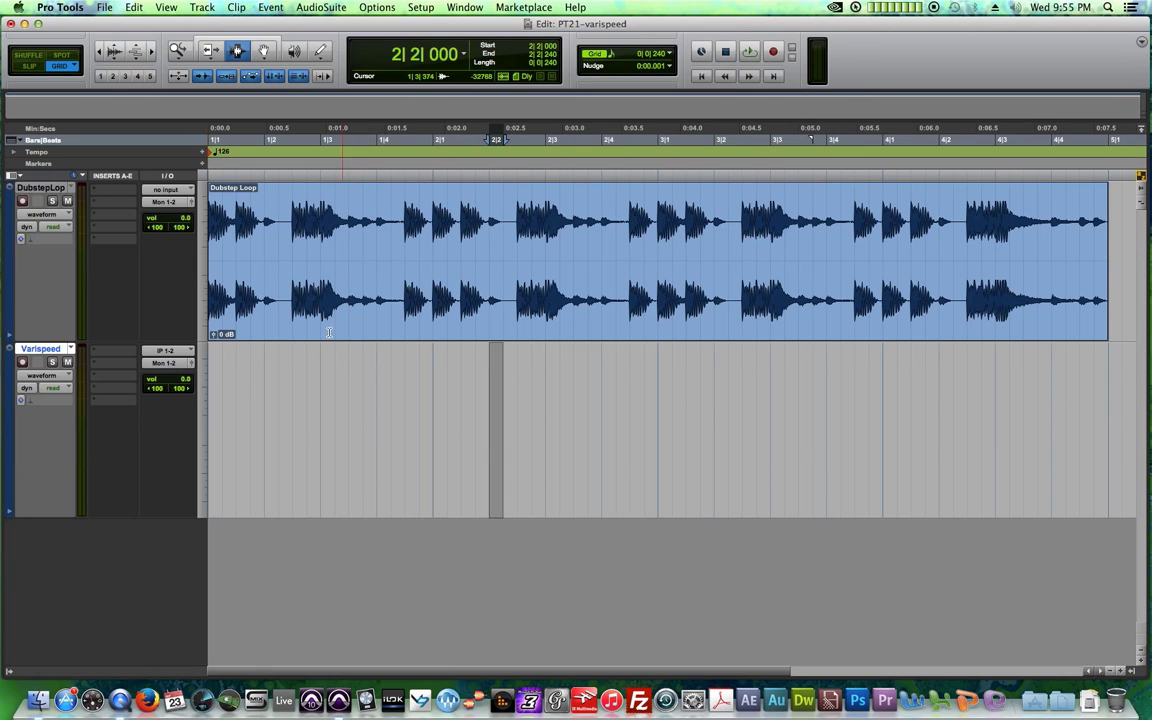
- Copy the half-beat section at 1|4|000 of the loop and paste it at 1|3|480 on the Varispeed track
drag(349, 300, 393, 334)
click(378, 313)
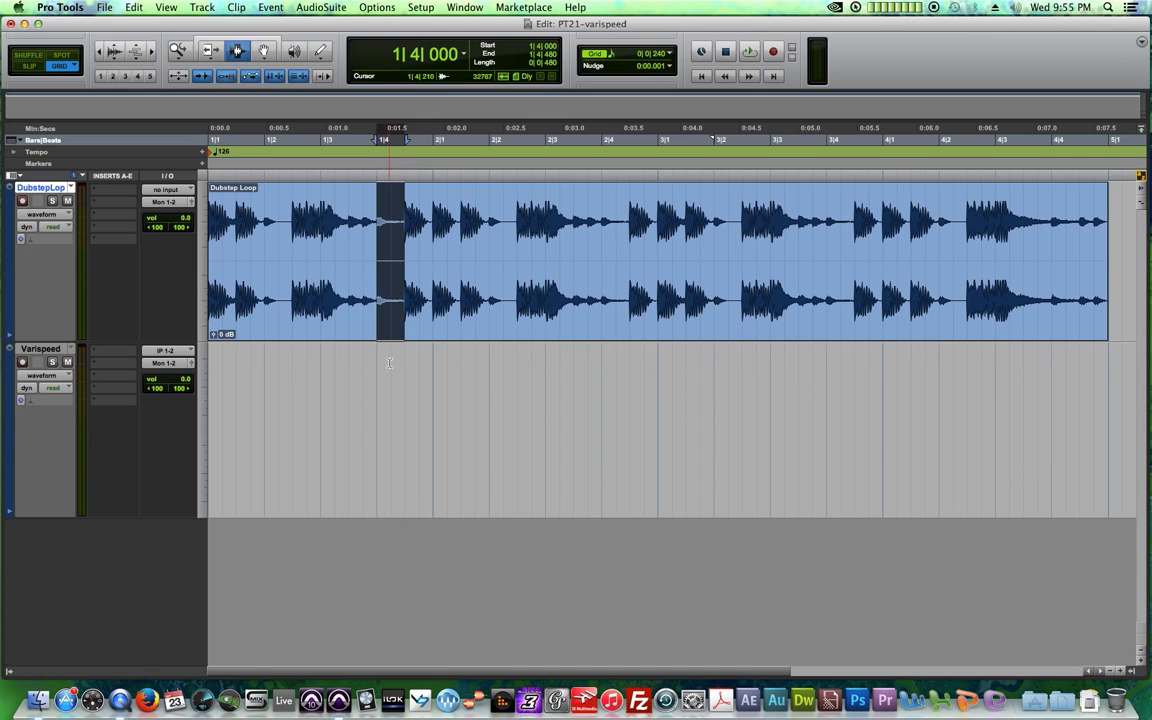
click(360, 388)
key(super+v)
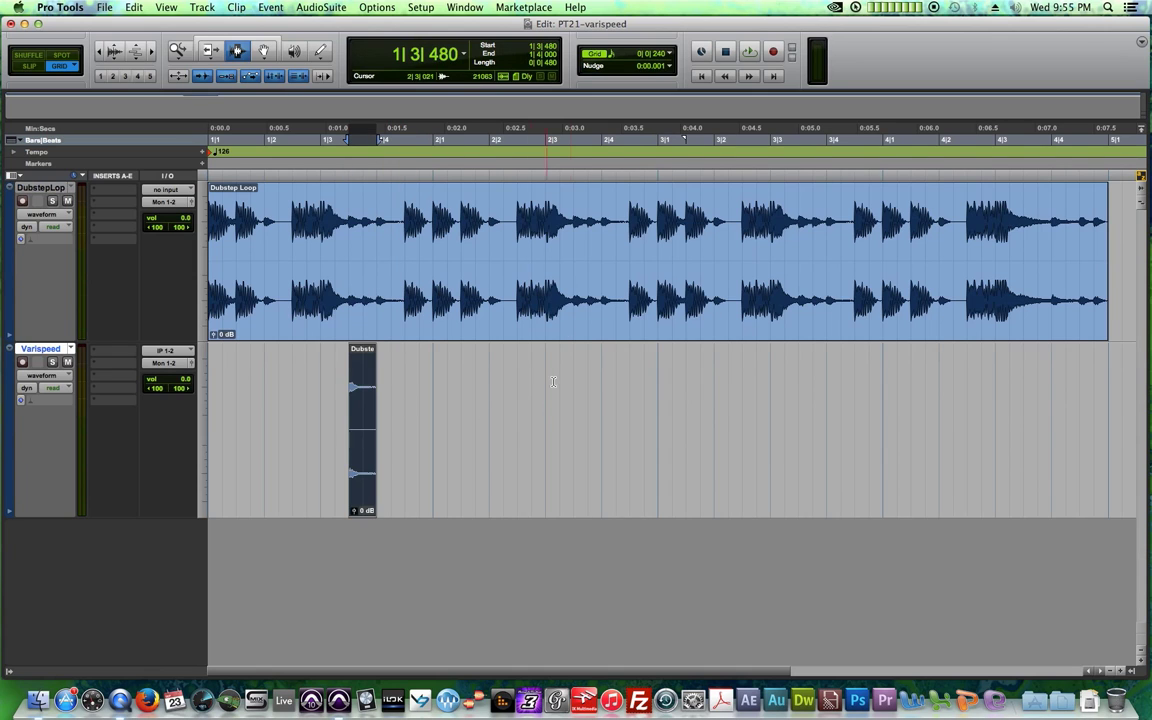
- Copy the loop's half-beat sections at 2|4|000 and 3|4|000 to 2|3|480 and 3|3|480 on the Varispeed track
drag(603, 288, 628, 288)
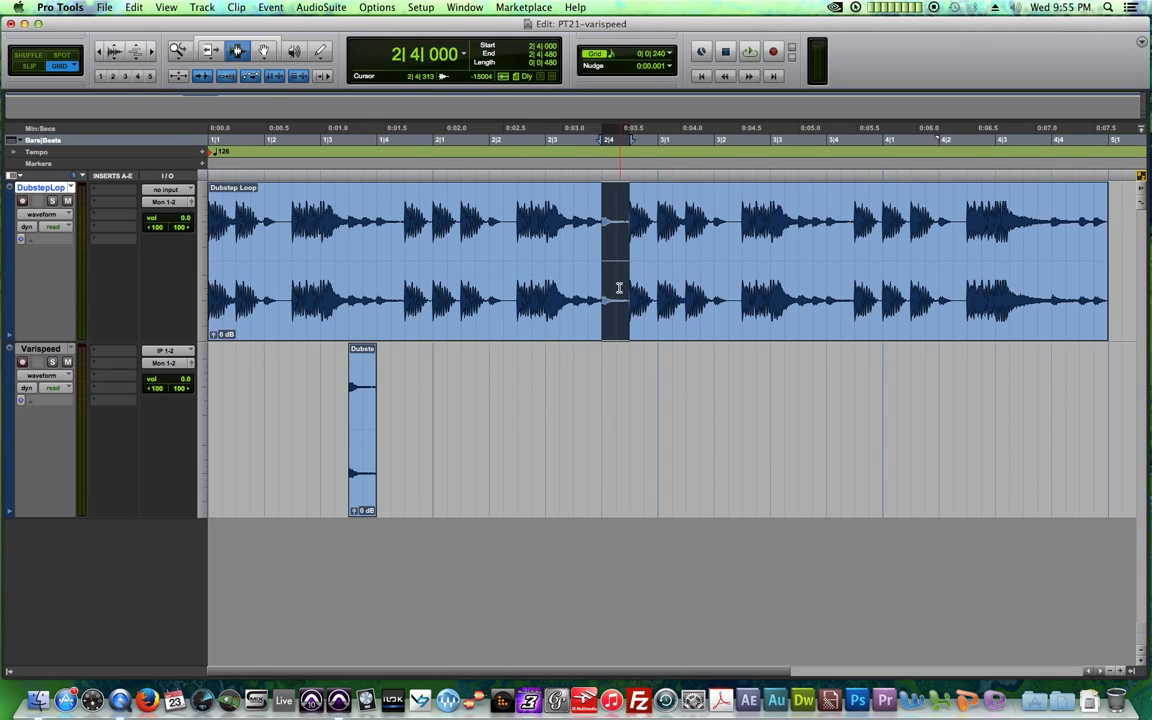
click(588, 372)
key(super+v)
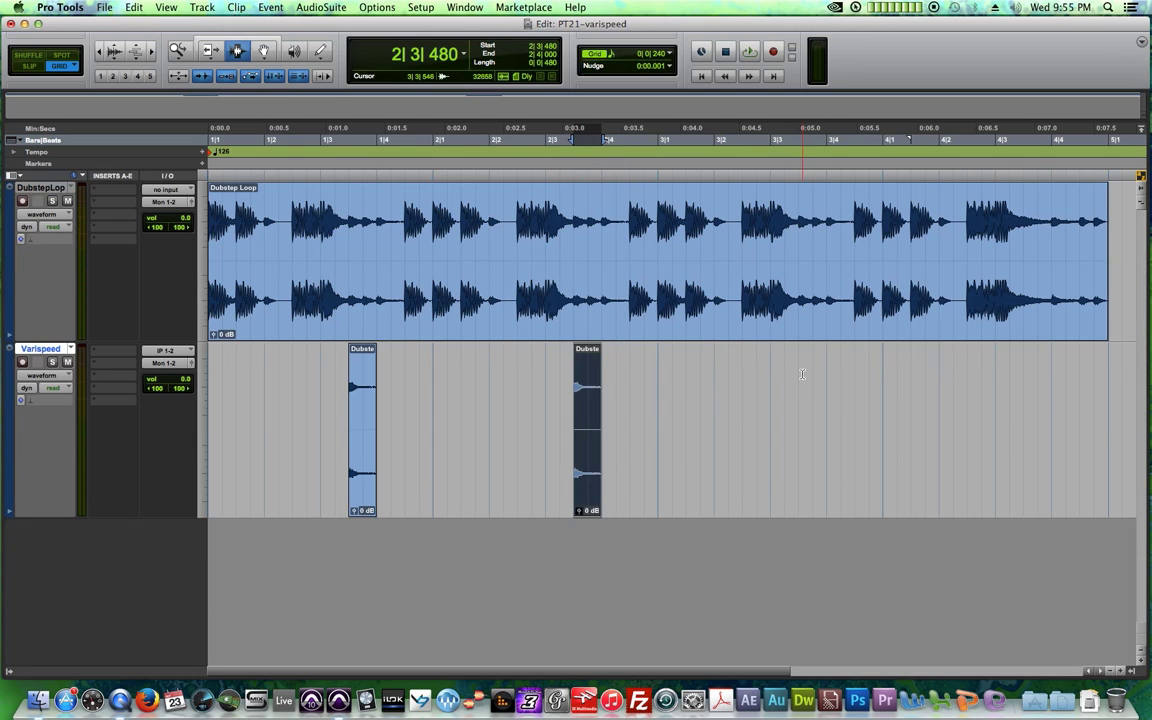
drag(828, 281, 854, 282)
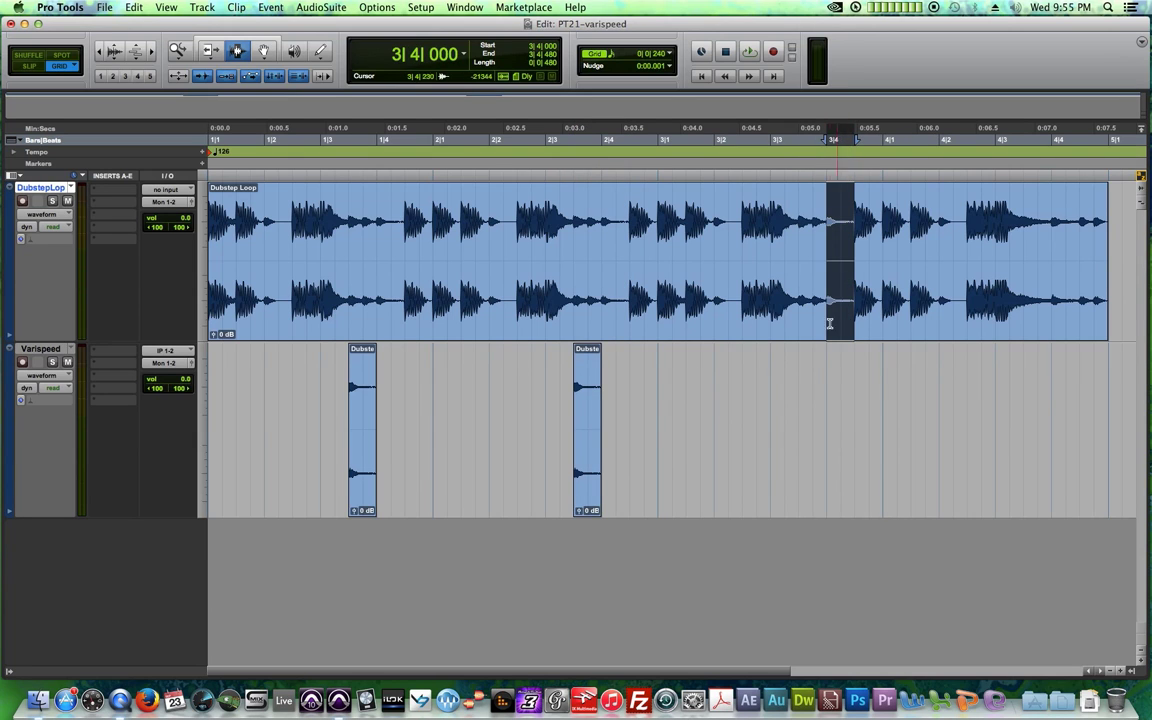
key(super+c)
click(797, 357)
key(super+v)
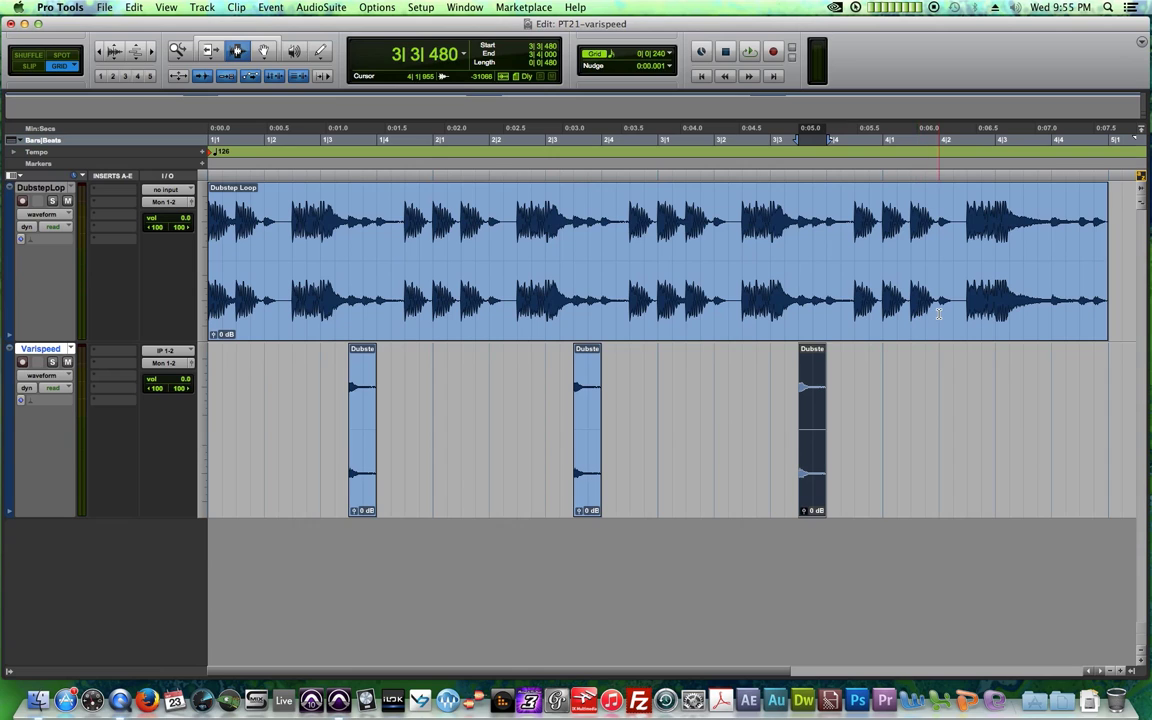
- Solo the Varispeed track and play back its pasted clips
click(909, 400)
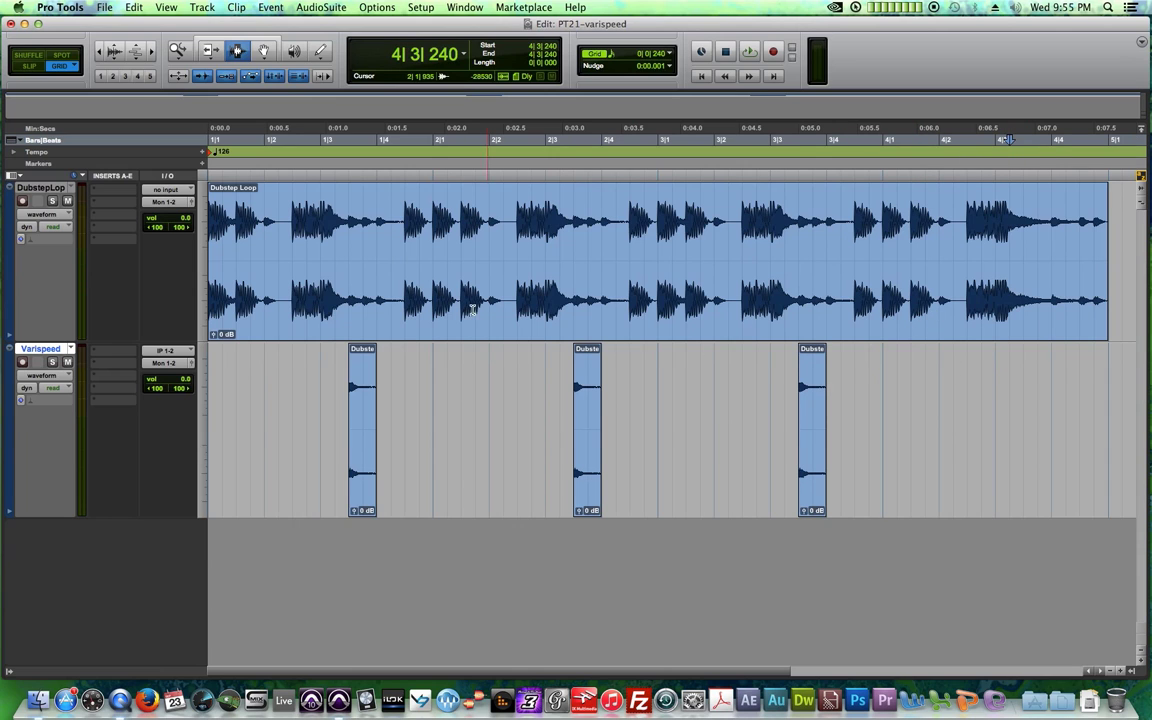
click(320, 430)
click(52, 361)
key(space)
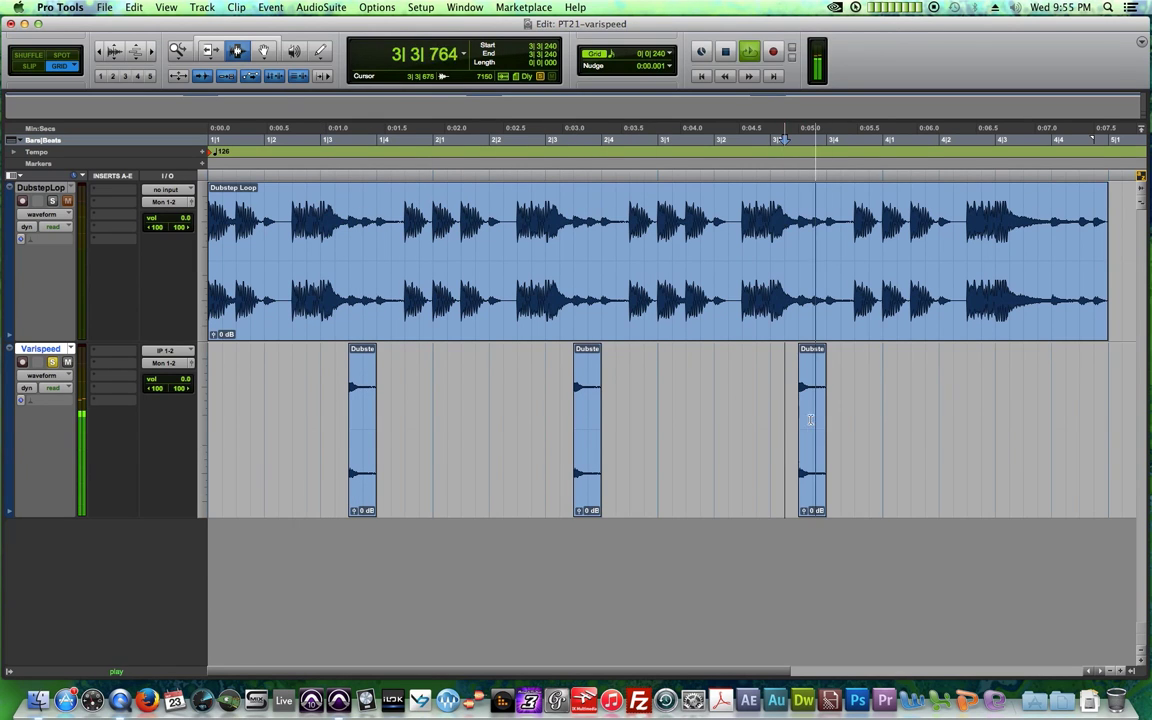
key(space)
- Delete the half-beat sections at 1|3|480, 2|3|480, 3|3|480 and 4|4|480 from the loop on the DubstepLoop track
drag(349, 295, 374, 318)
key(BackSpace)
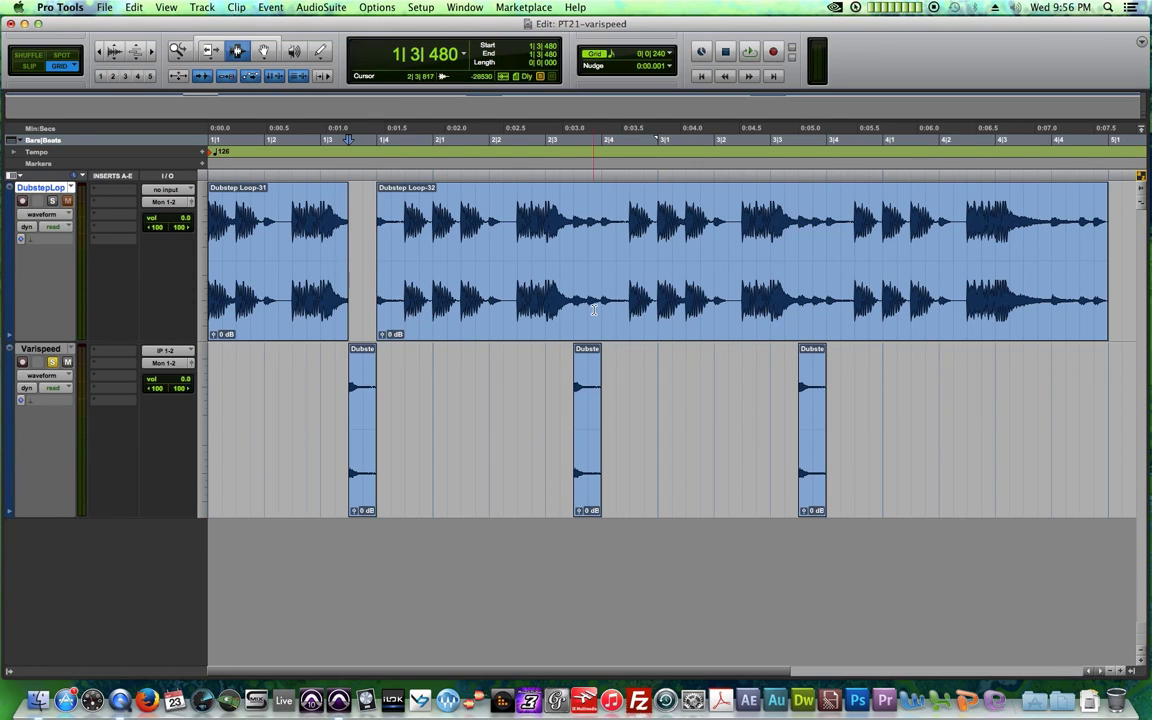
drag(576, 296, 594, 297)
key(BackSpace)
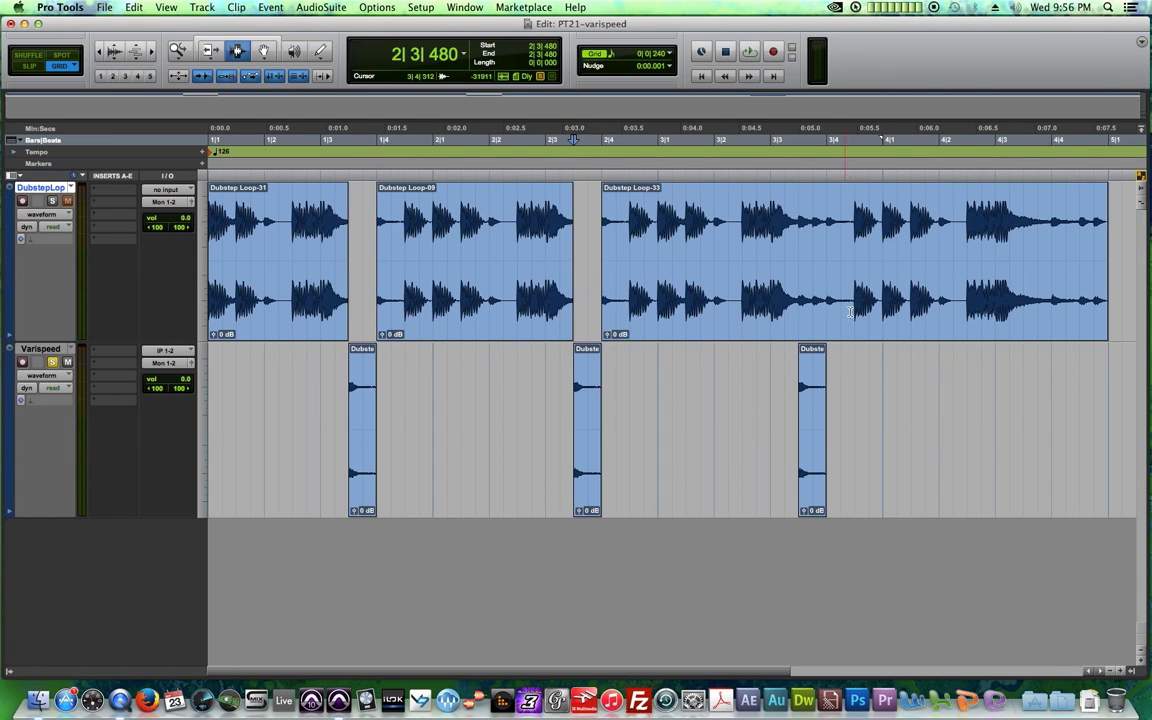
drag(800, 296, 826, 296)
key(BackSpace)
click(911, 382)
drag(912, 382, 966, 382)
drag(1107, 283, 1080, 287)
key(BackSpace)
- Delete the clips at 2|3|480 and 3|3|480 from the Varispeed track
drag(856, 402, 437, 399)
key(BackSpace)
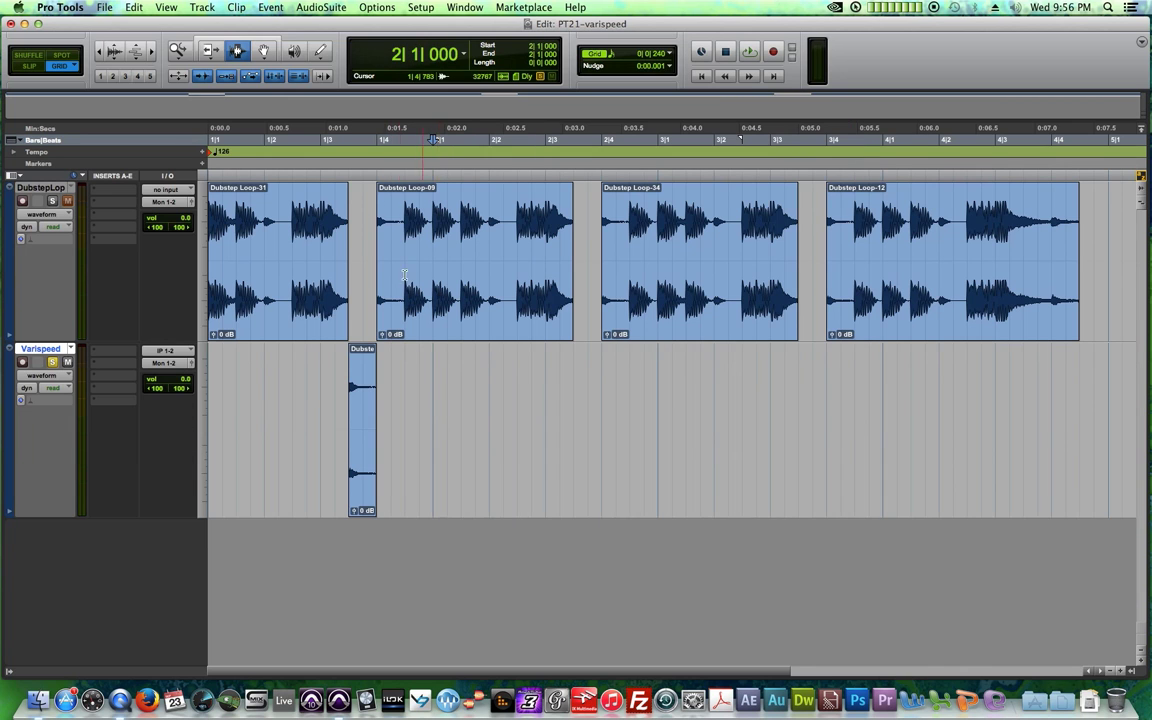
- Enable Elastic Audio on the Varispeed track with the Varispeed algorithm
click(369, 420)
key(super+bracketright)
key(super+bracketright)
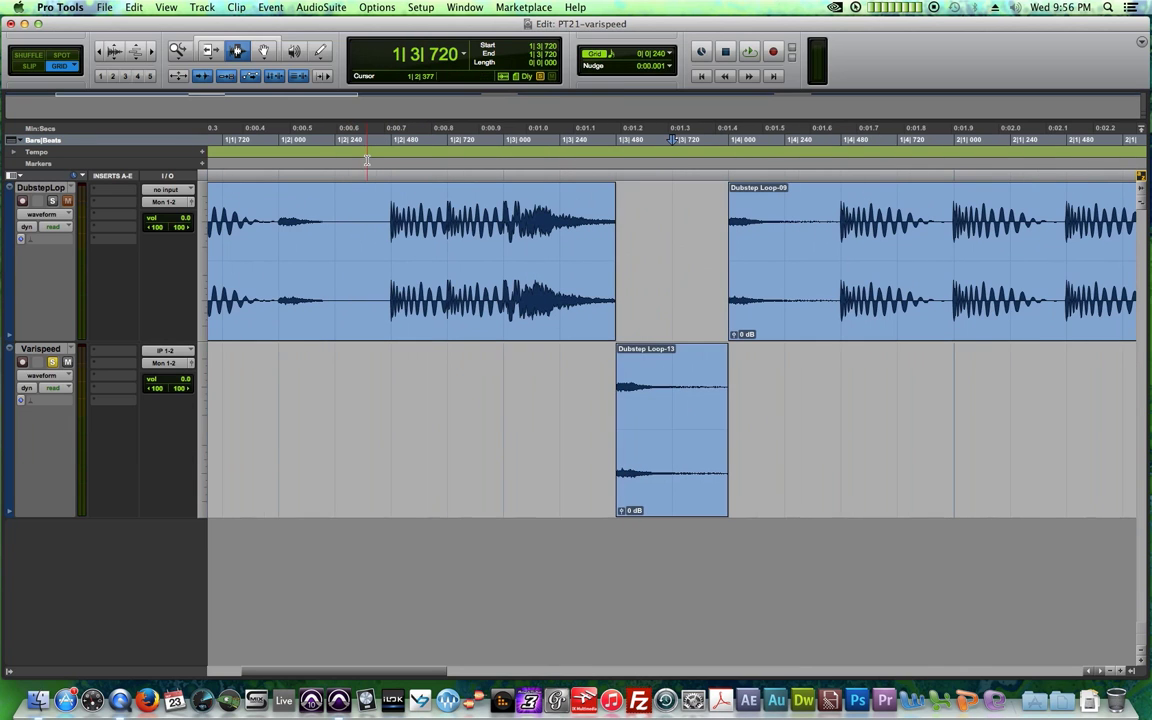
click(34, 402)
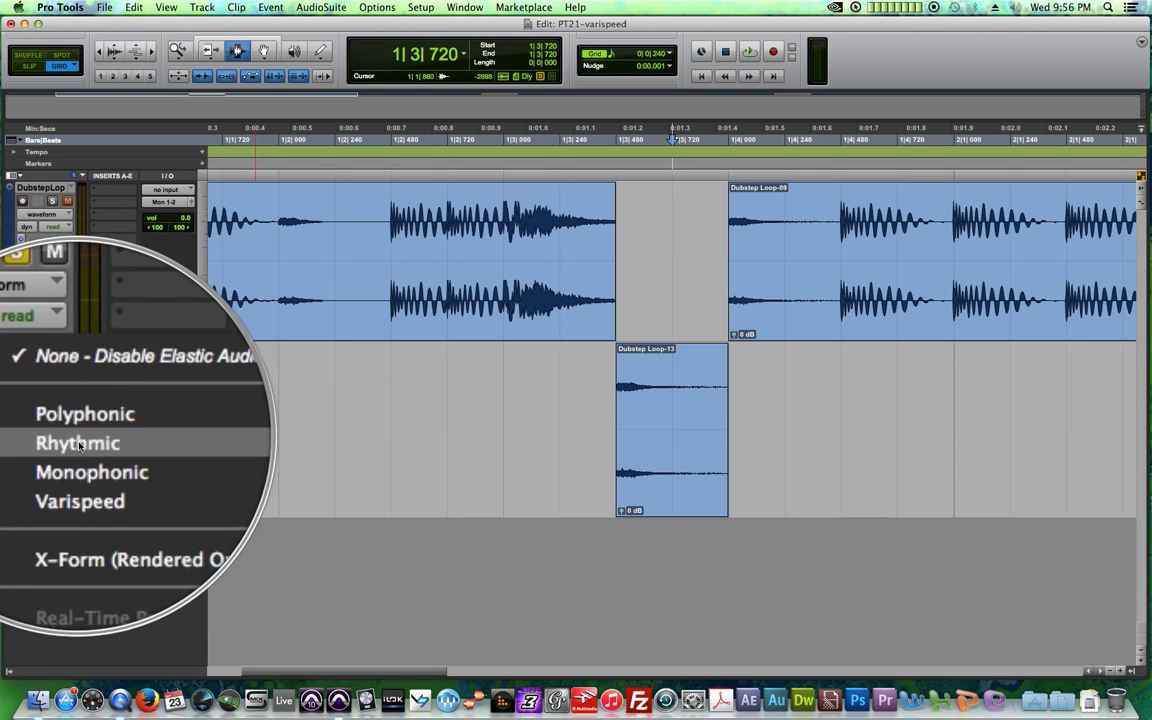
click(81, 464)
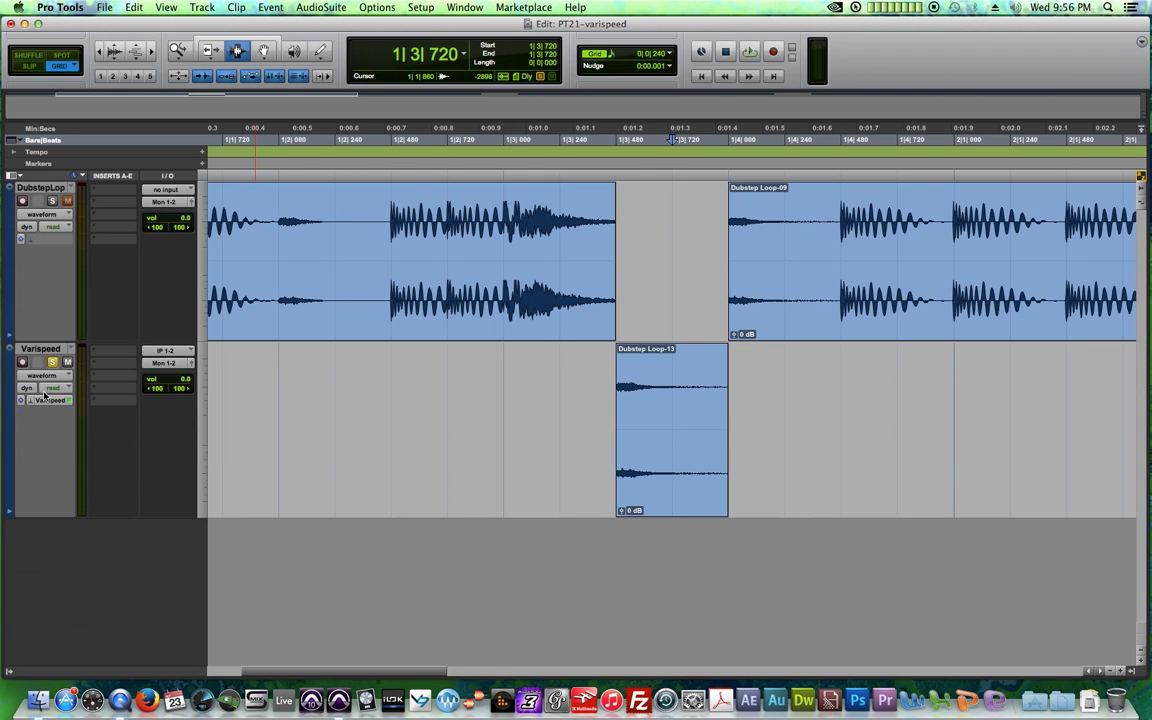
- Switch the Varispeed track to warp view and compress its clip at 1|3|480 so it ends at 1|3|720
click(37, 377)
click(60, 365)
click(263, 51)
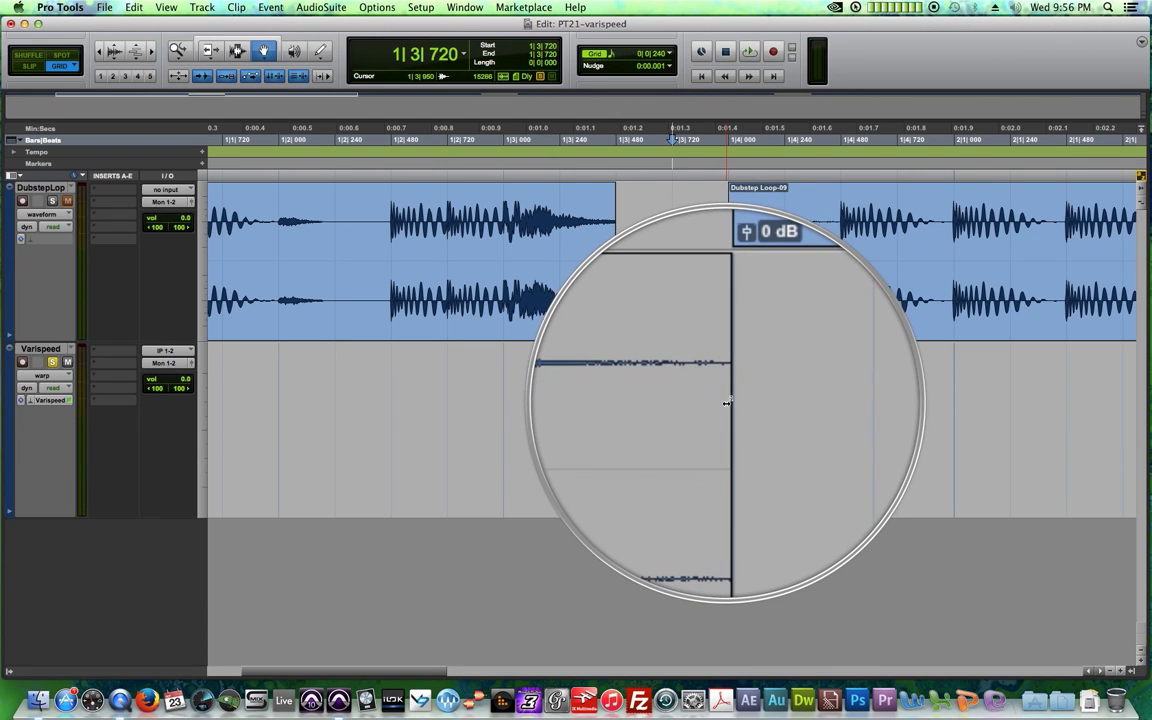
drag(727, 403, 688, 403)
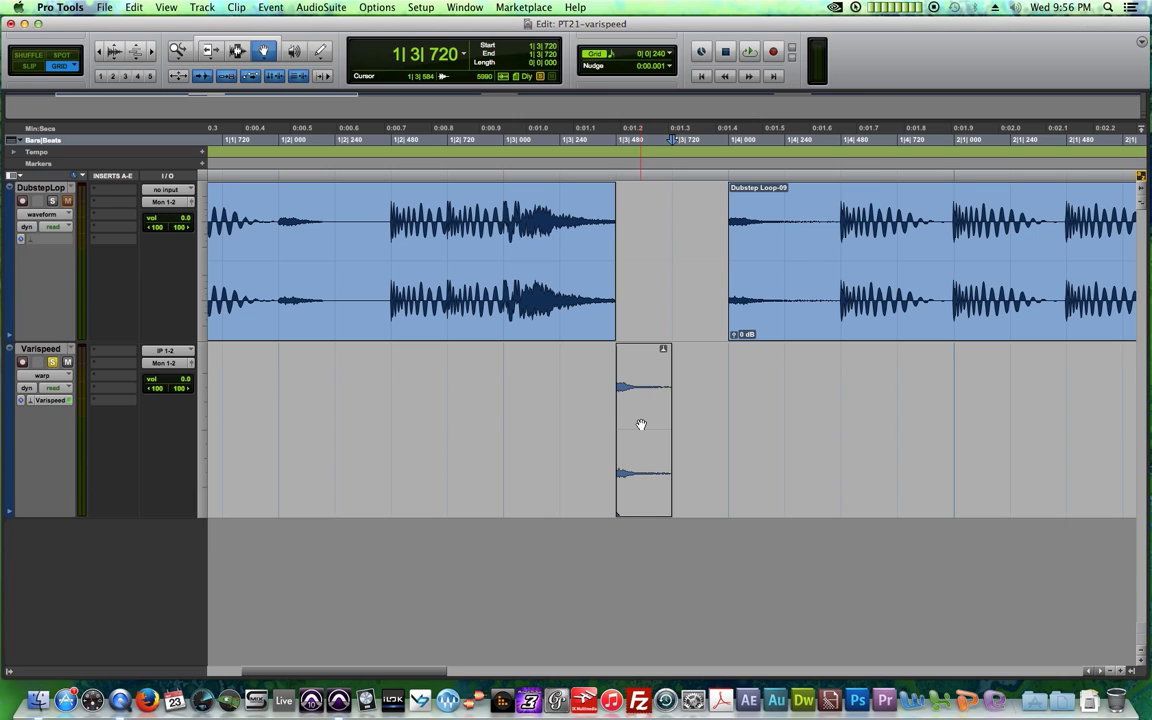
- Play back the warped clip together with the loop, covering the section from 1|3|480 to 1|4|480
click(503, 148)
key(space)
key(space)
click(447, 148)
drag(614, 149, 841, 149)
key(space)
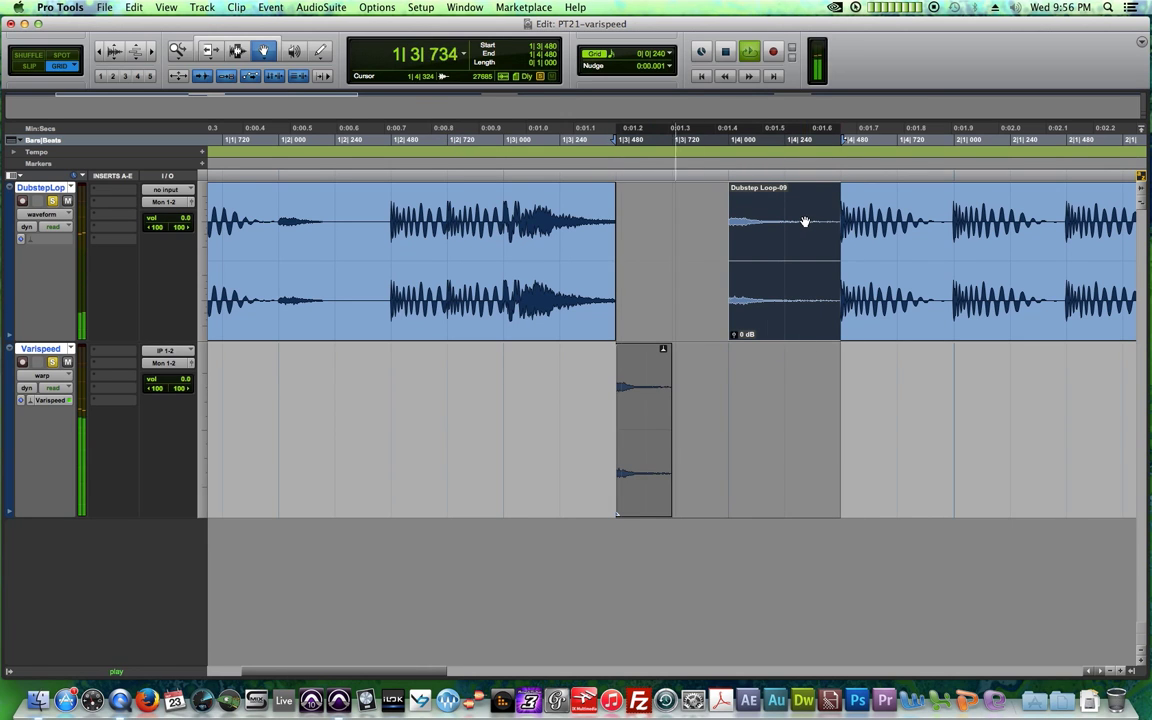
key(space)
click(733, 386)
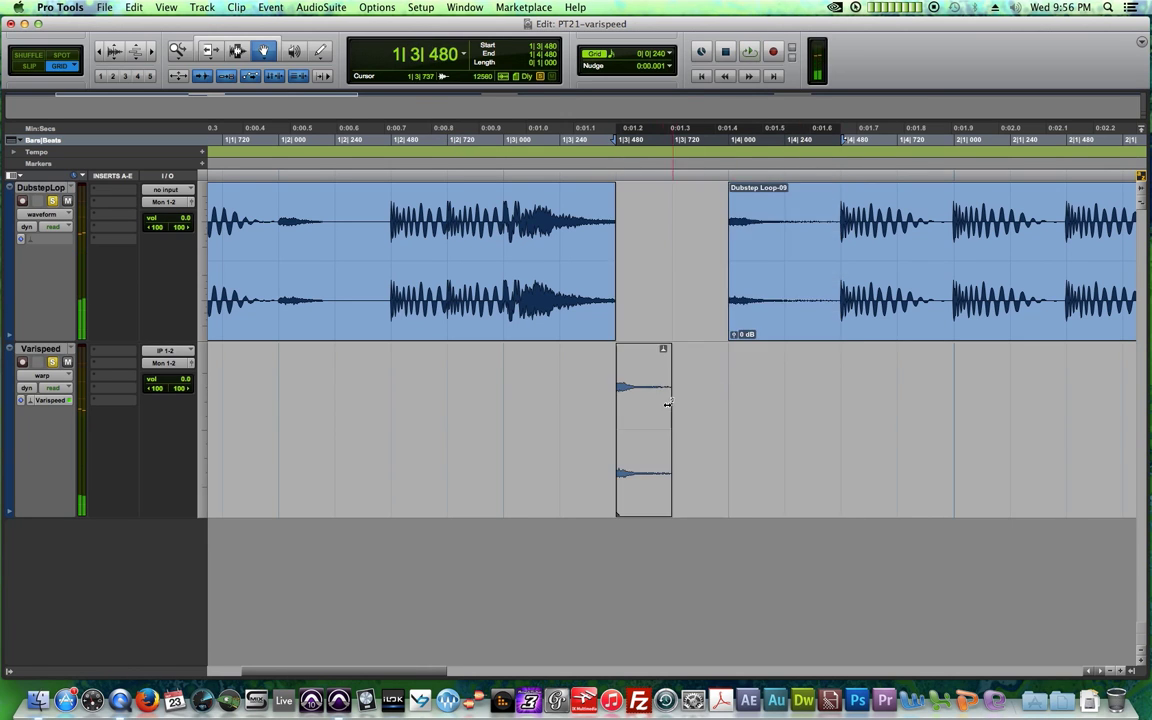
click(782, 275)
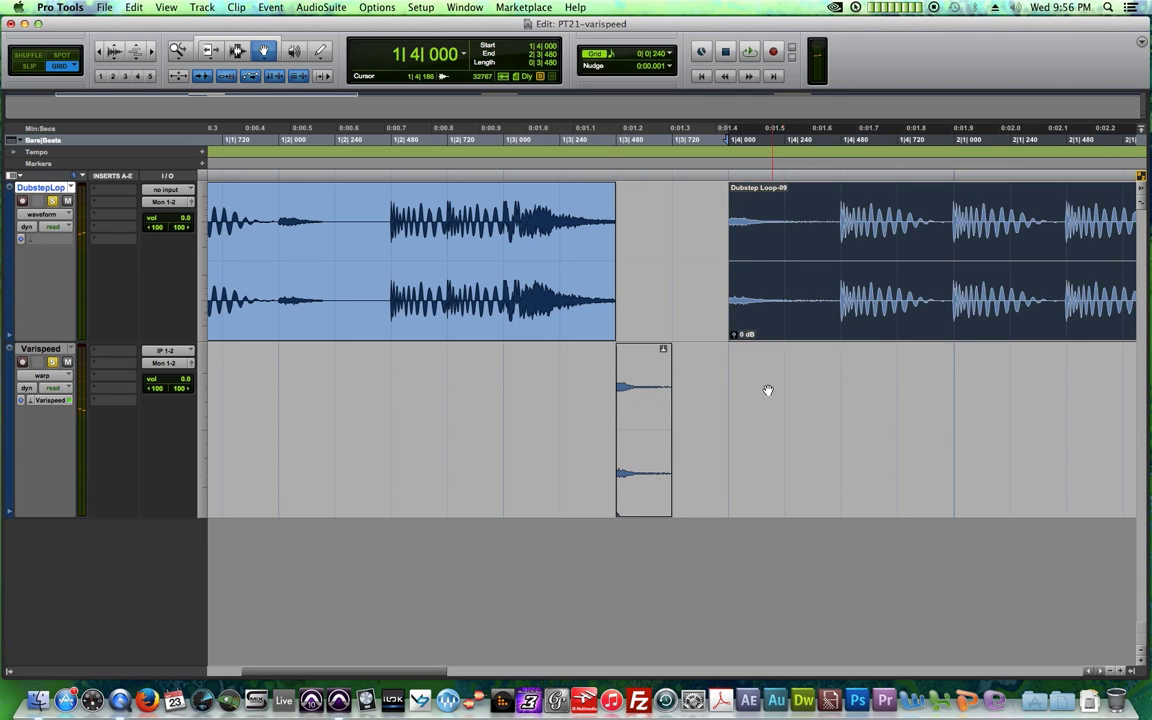
- Return the Varispeed track to waveform view and copy the warped clip from 1|3|480 to 1|3|720
click(40, 376)
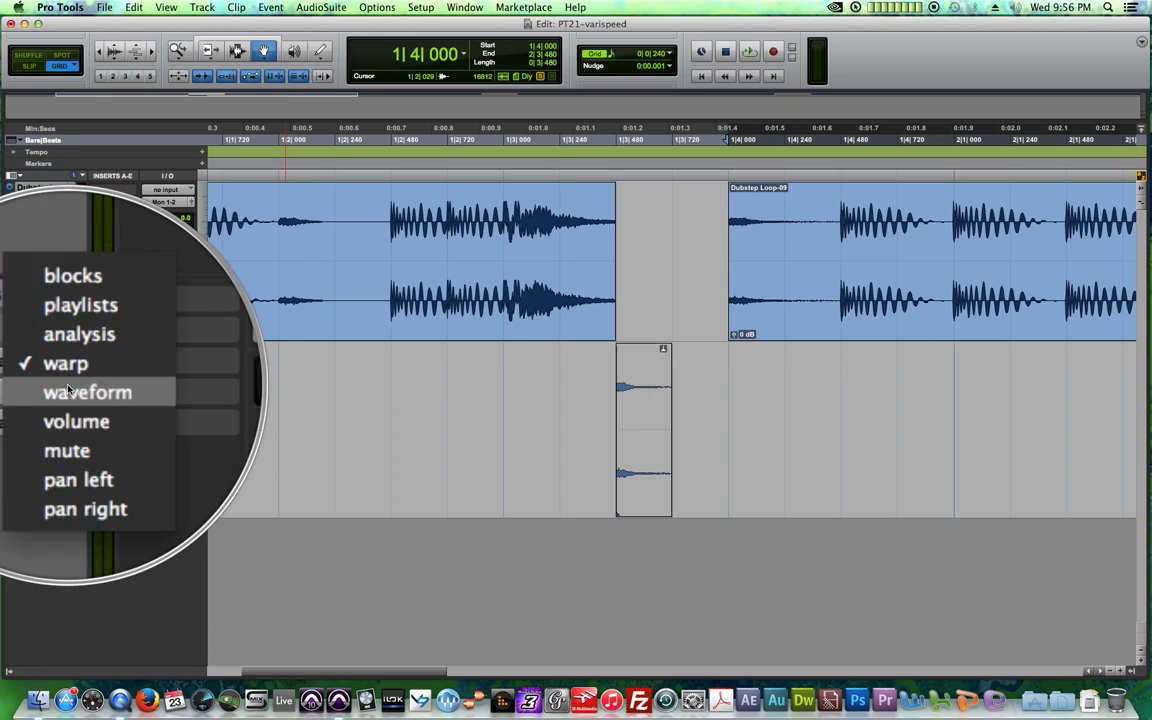
click(70, 388)
drag(630, 425, 688, 428)
key(super+bracketleft)
key(super+bracketleft)
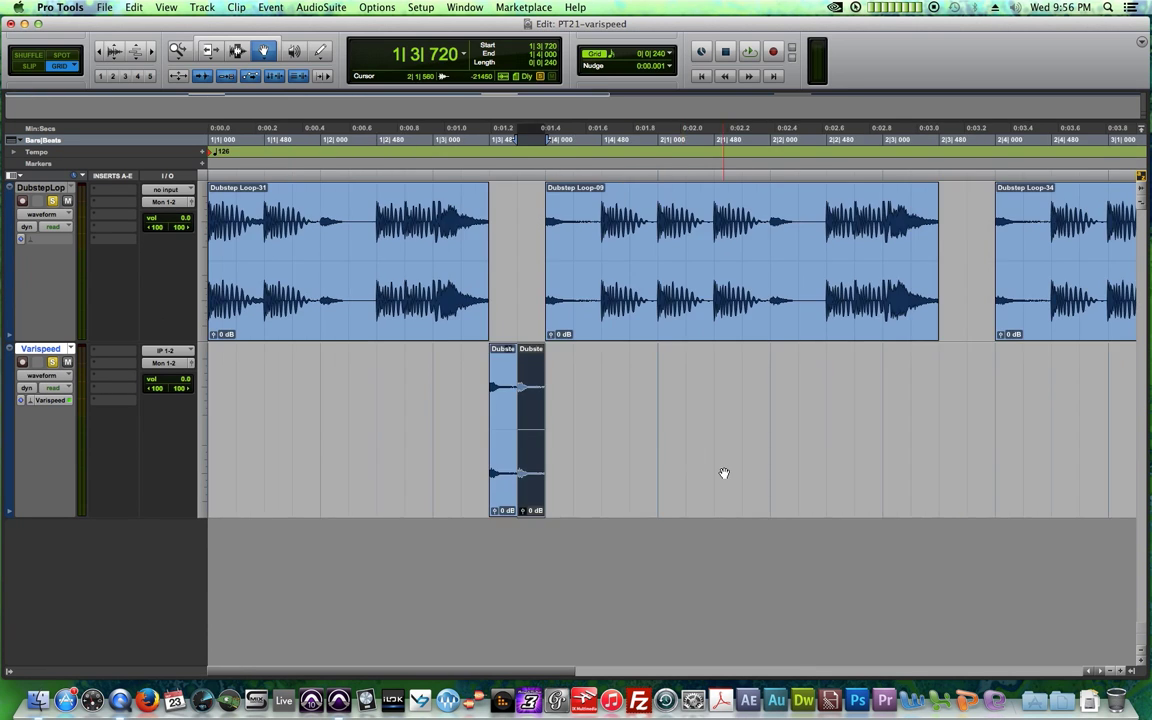
- Copy the pair of warped clips to 2|3|480, 3|3|480 and 4|4|480 on the Varispeed track
click(356, 404)
drag(355, 404, 1090, 401)
click(969, 404)
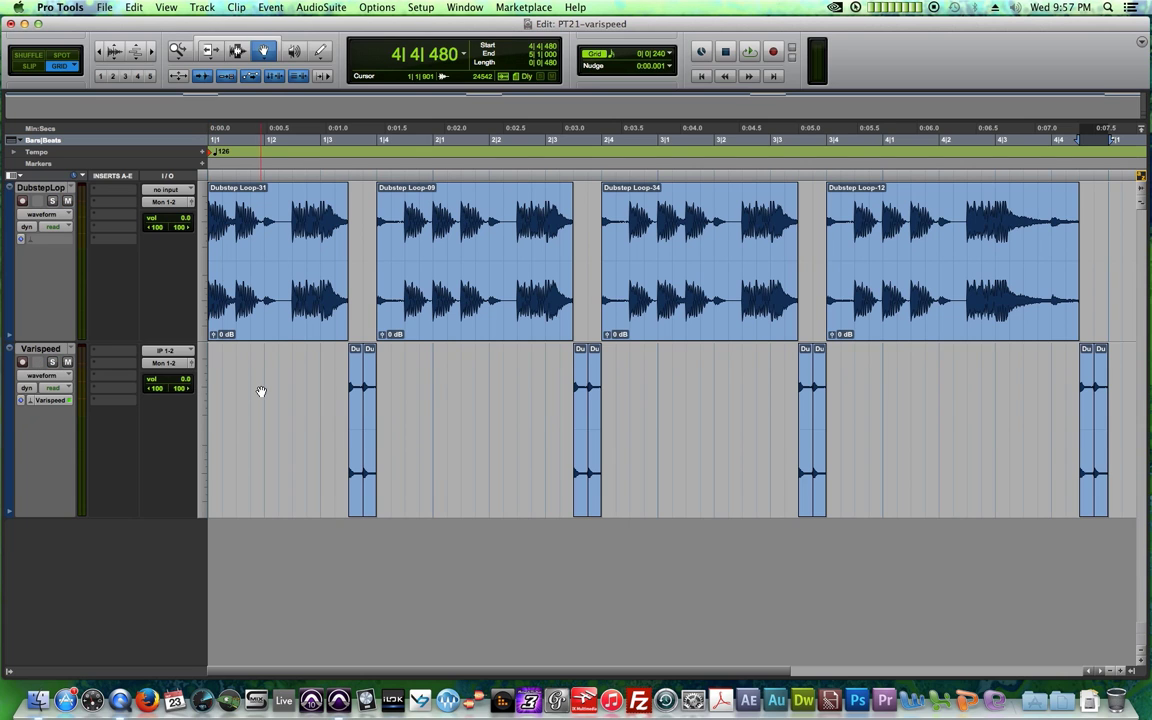
- Play back both tracks from the session start to hear the warped clip pairs
key(space)
key(Return)
key(space)
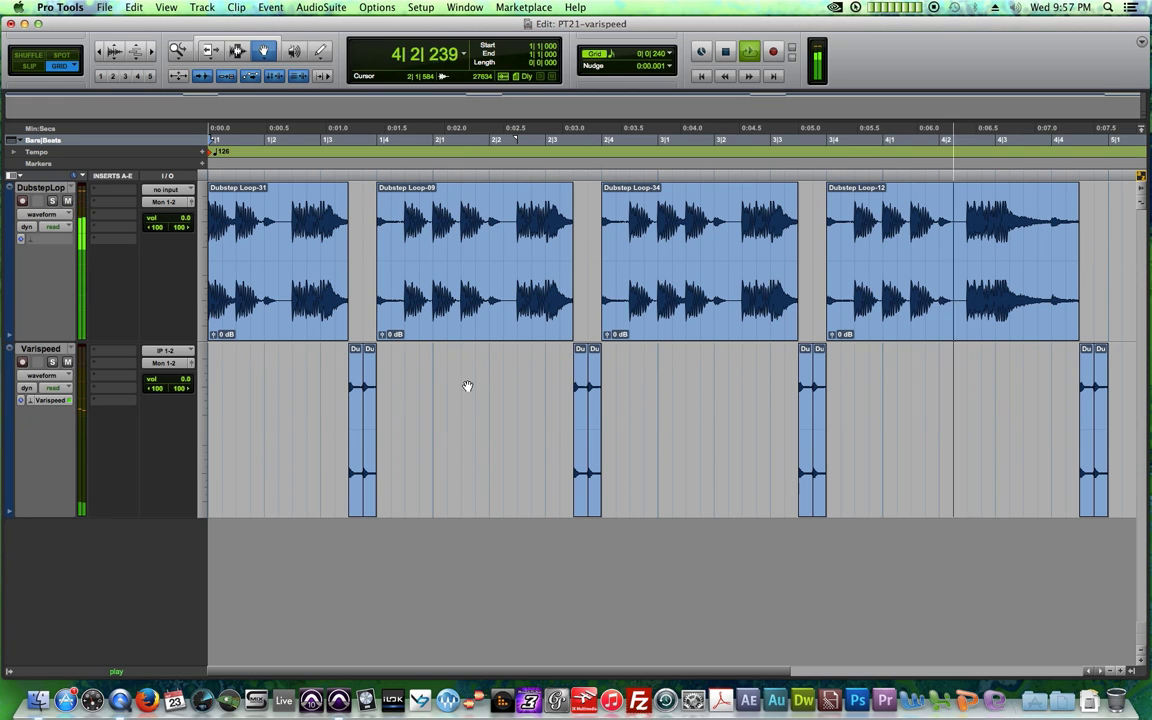
key(space)
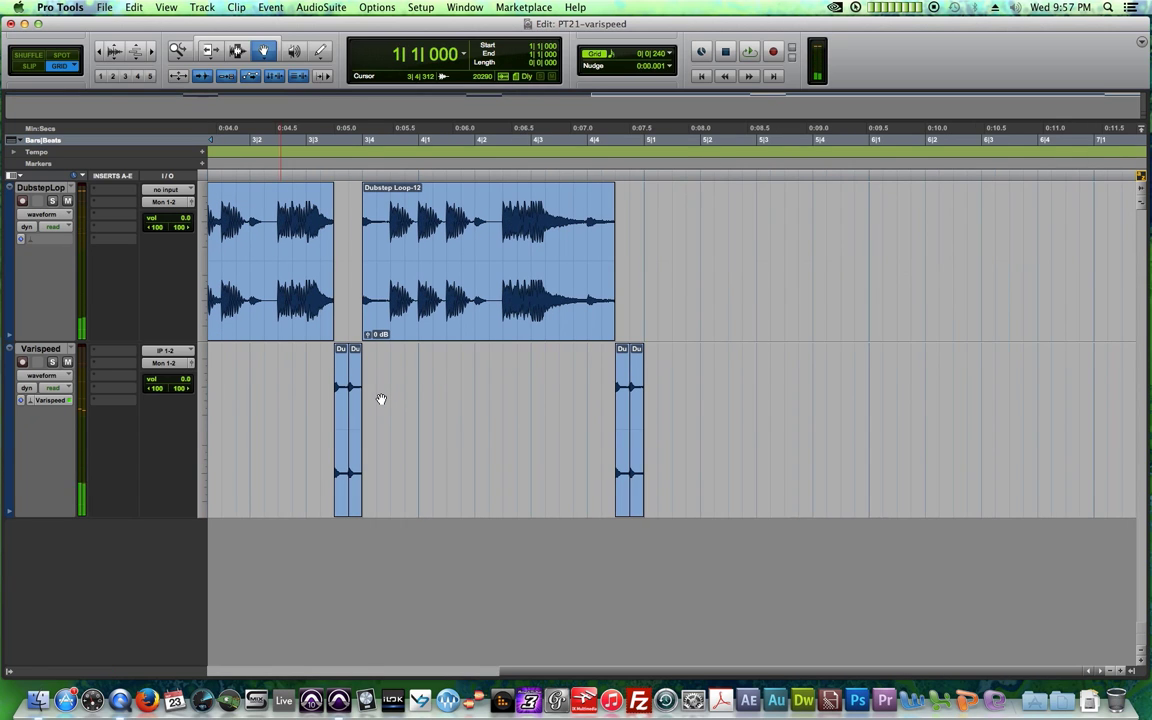
- Delete the Varispeed clip at 1|3|720 and duplicate the one at 2|3|720 four times, filling the track up to 3|1|000
click(366, 396)
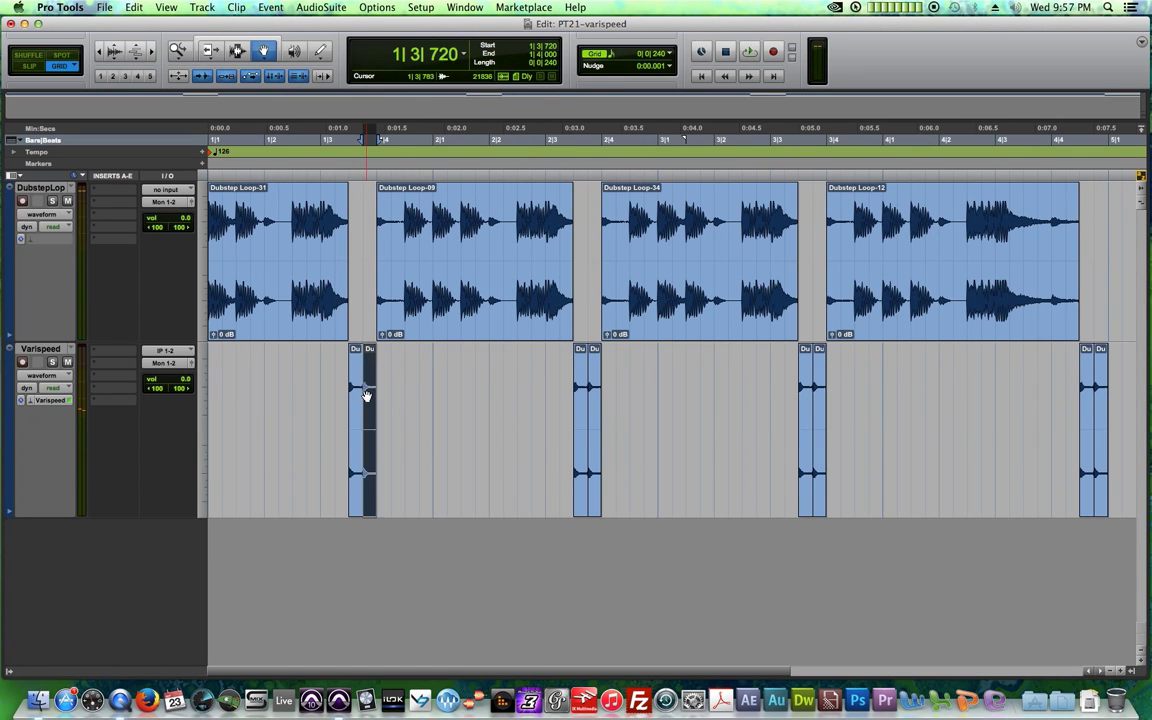
key(Delete)
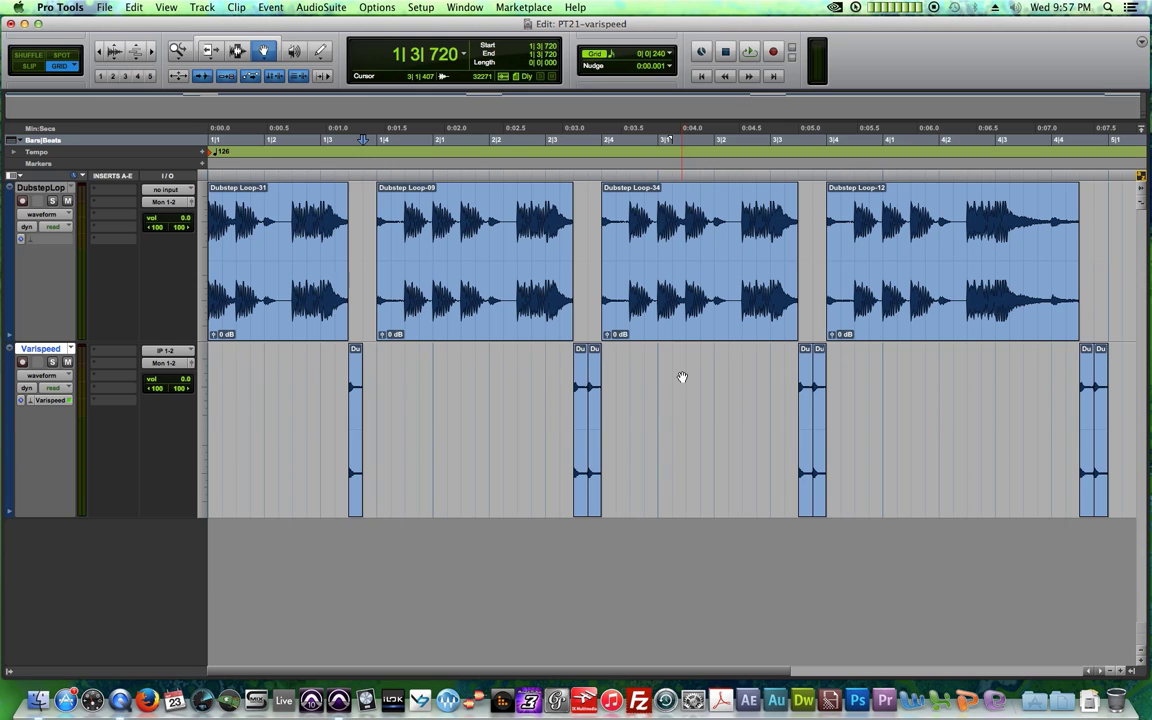
click(581, 396)
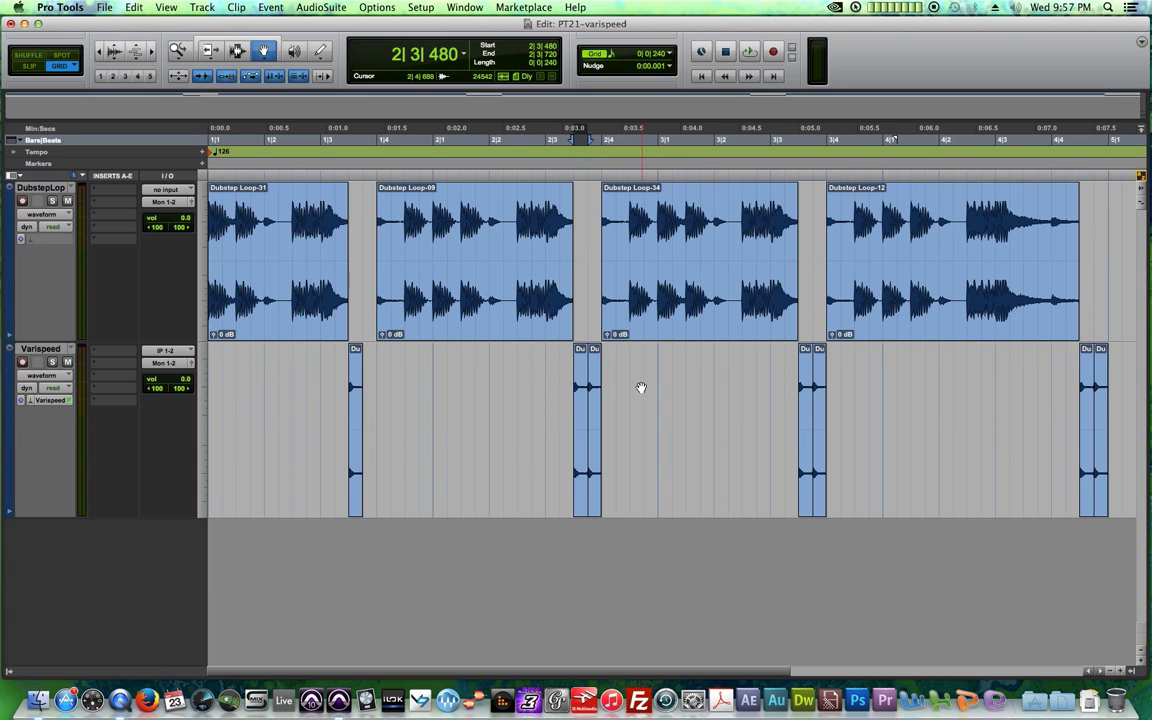
click(595, 385)
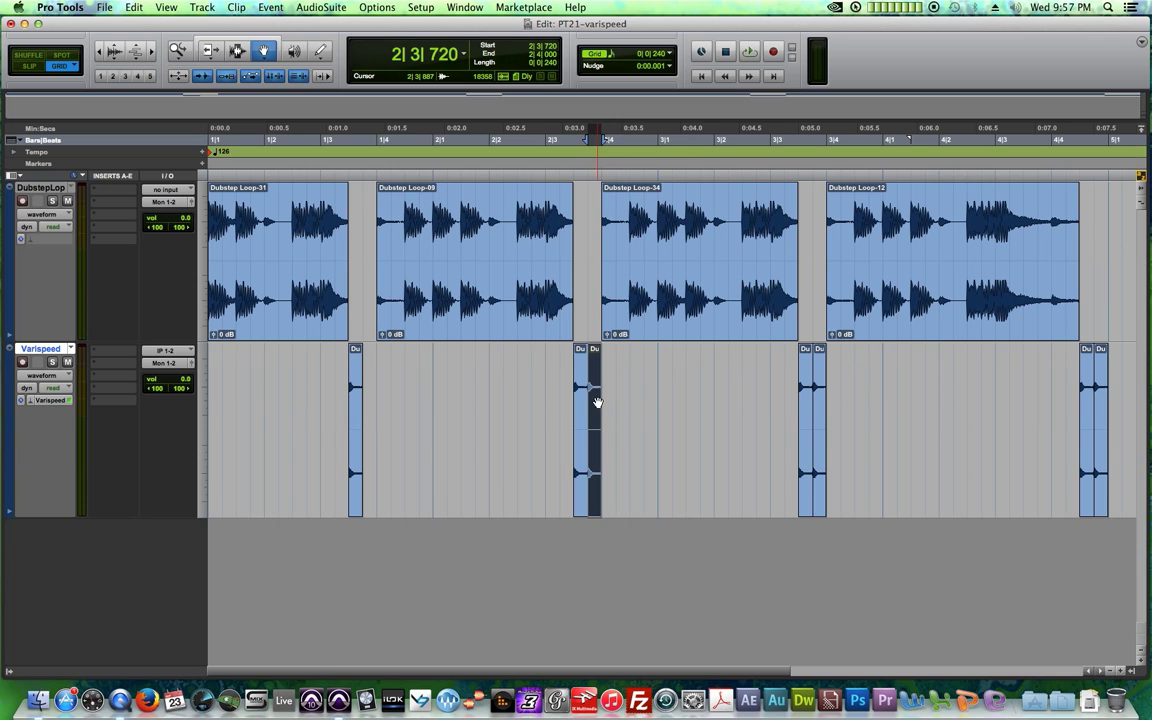
key(super+bracketright)
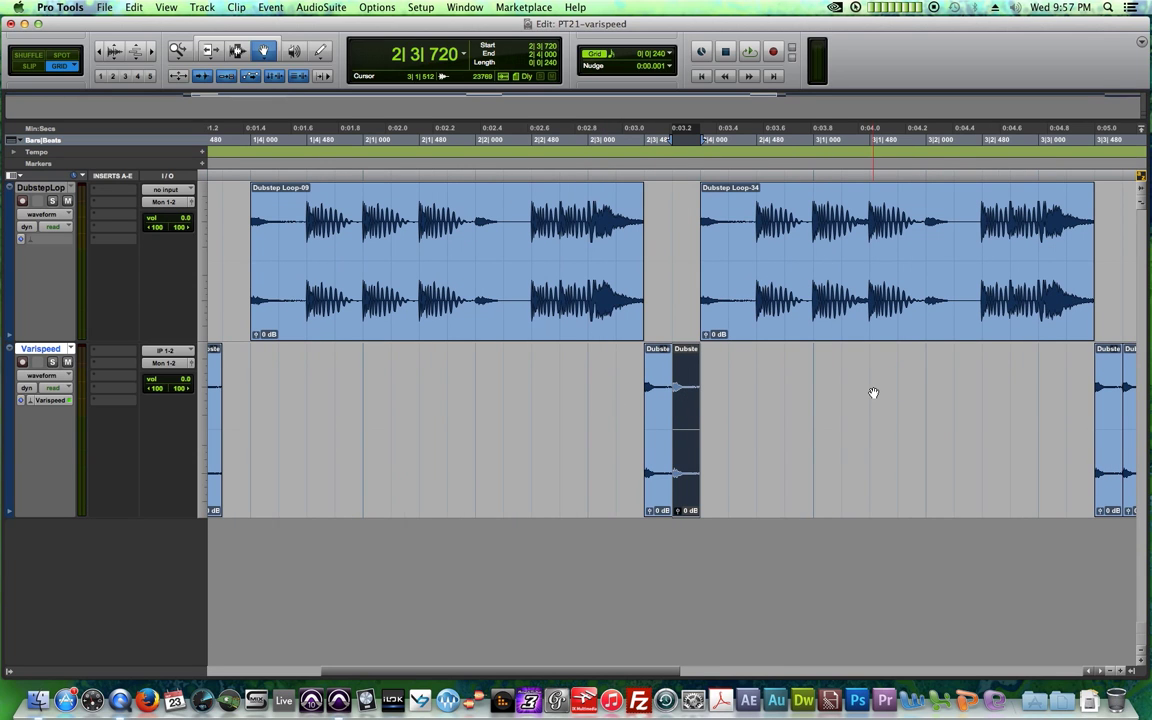
key(super+d)
key(super+d)
key(super+d)
key(super+d)
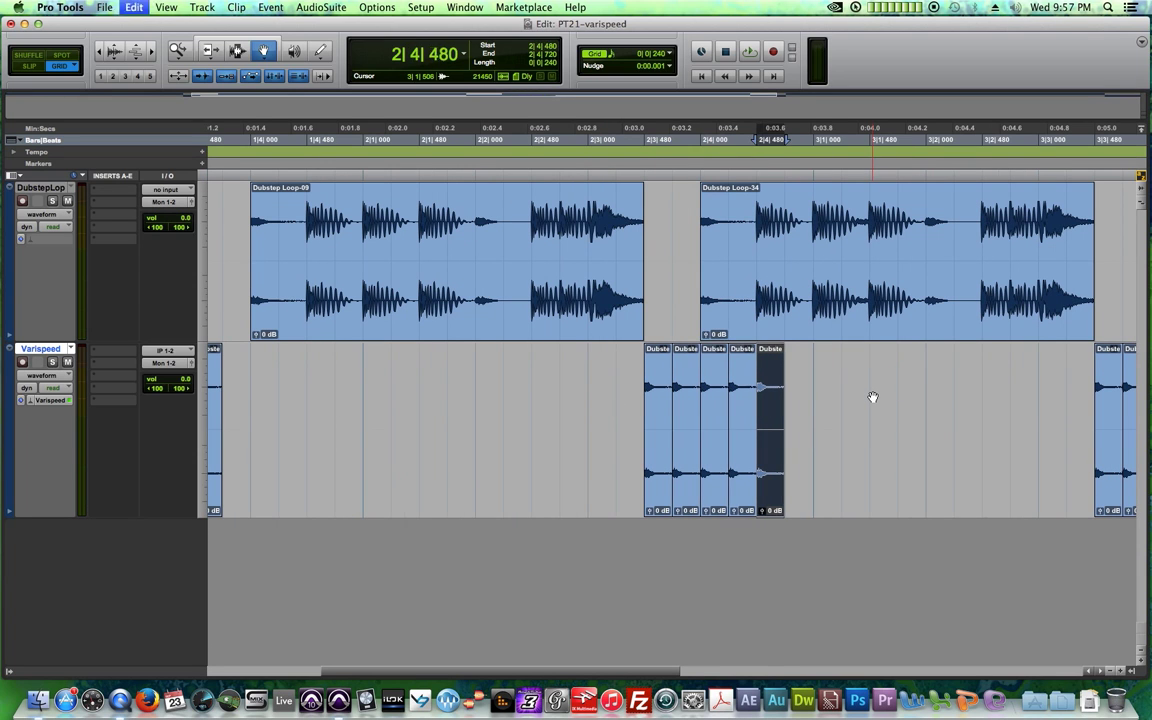
- Delete the loop audio from 2|4|000 to 3|1|000 on the DubstepLoop track, above the repeated clips
click(238, 51)
drag(717, 302, 800, 295)
key(Delete)
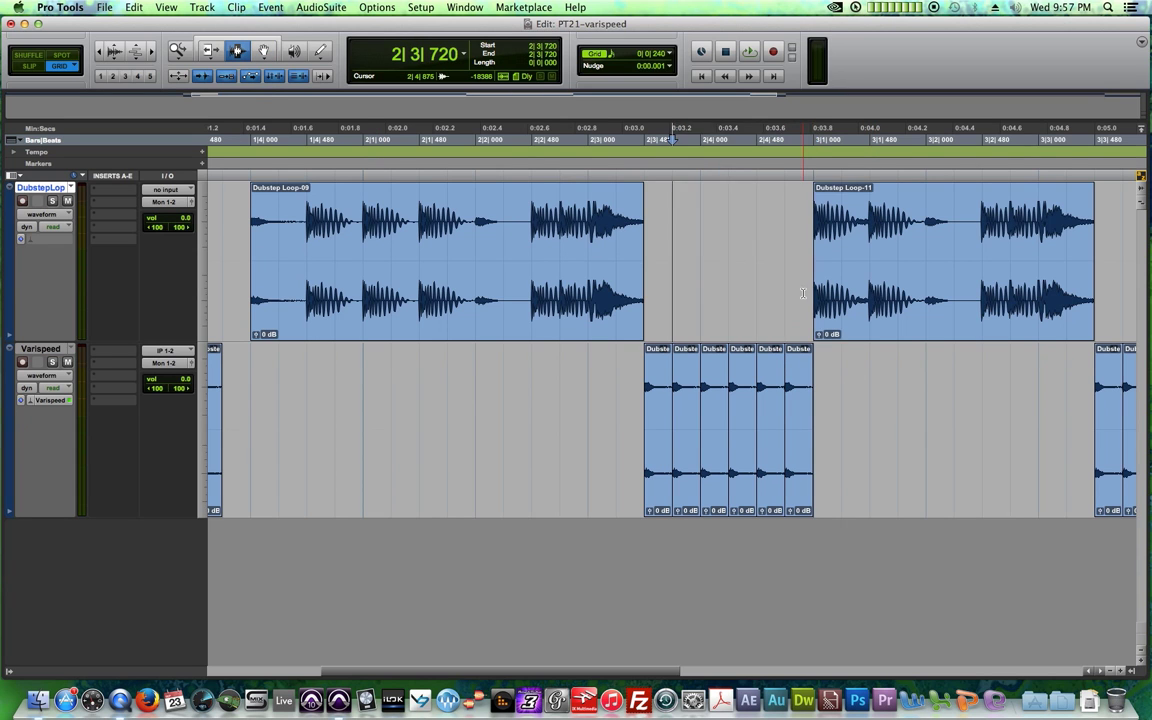
- Play back both tracks from 1|3|000 through the run of repeated Varispeed clips
key(super+bracketleft)
key(super+bracketleft)
key(super+bracketright)
click(925, 390)
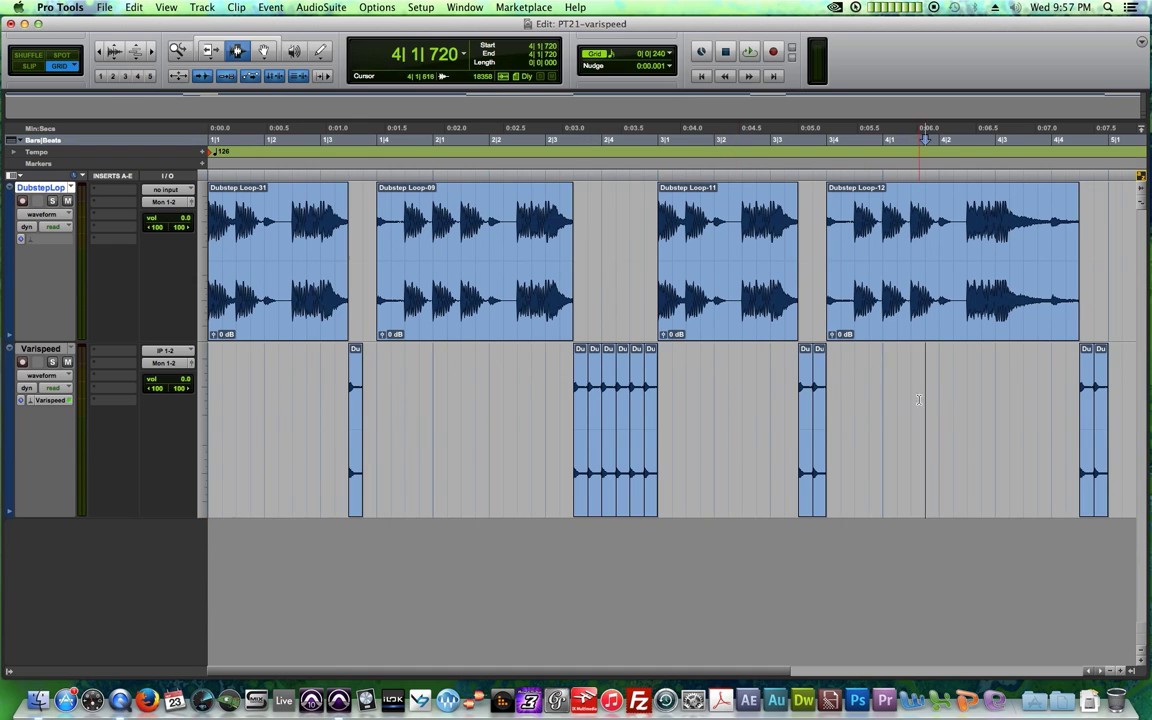
click(916, 390)
click(320, 378)
key(space)
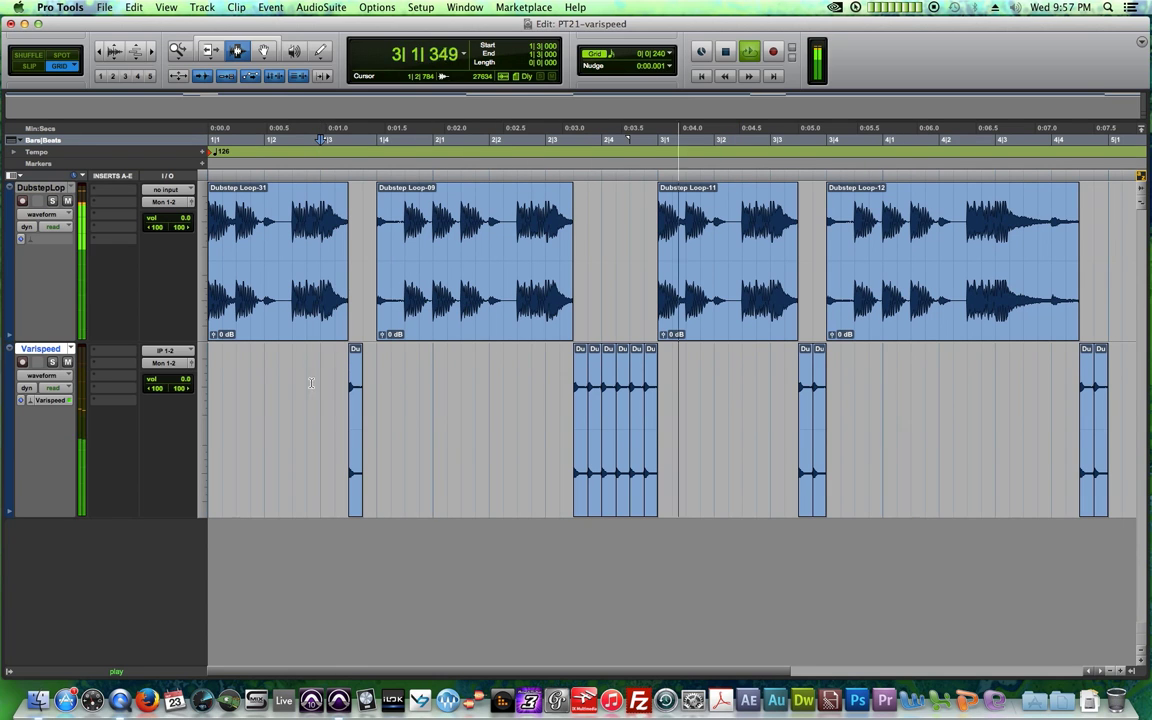
- Stop playback and move the Varispeed clip from 3|3|720 to 1|3|720
key(F8)
key(space)
drag(822, 393, 370, 390)
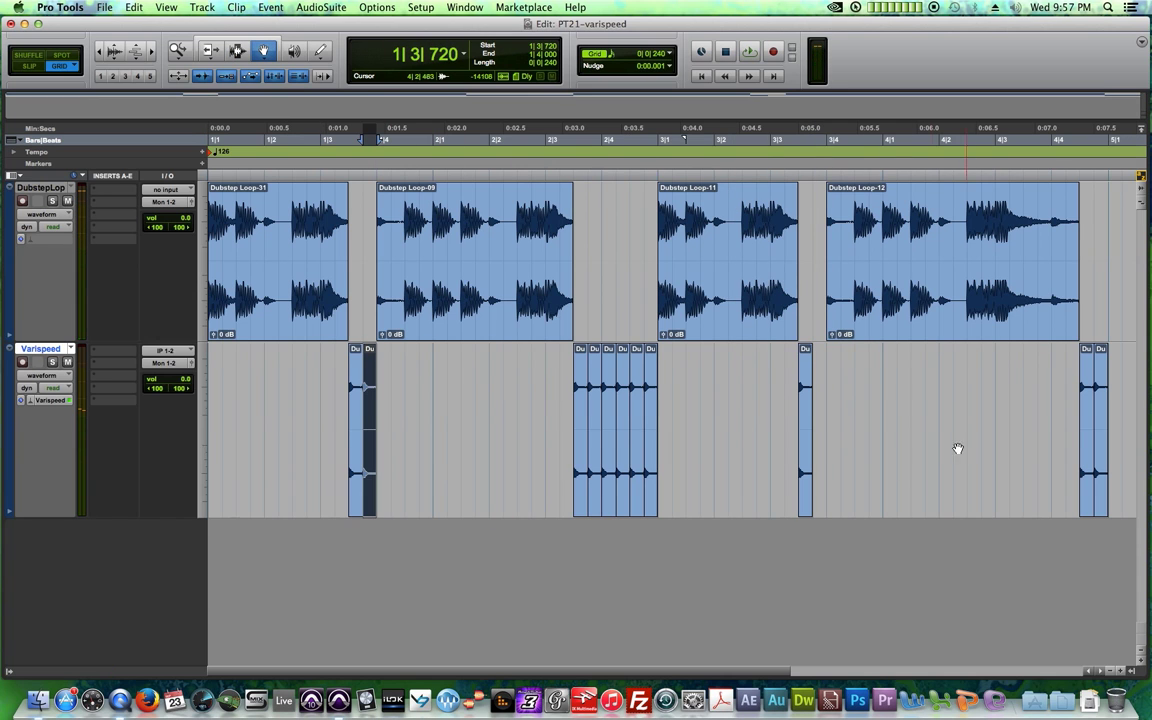
- Play back the rearranged Varispeed clips with the loop from the session start
click(870, 421)
key(space)
key(space)
key(space)
key(space)
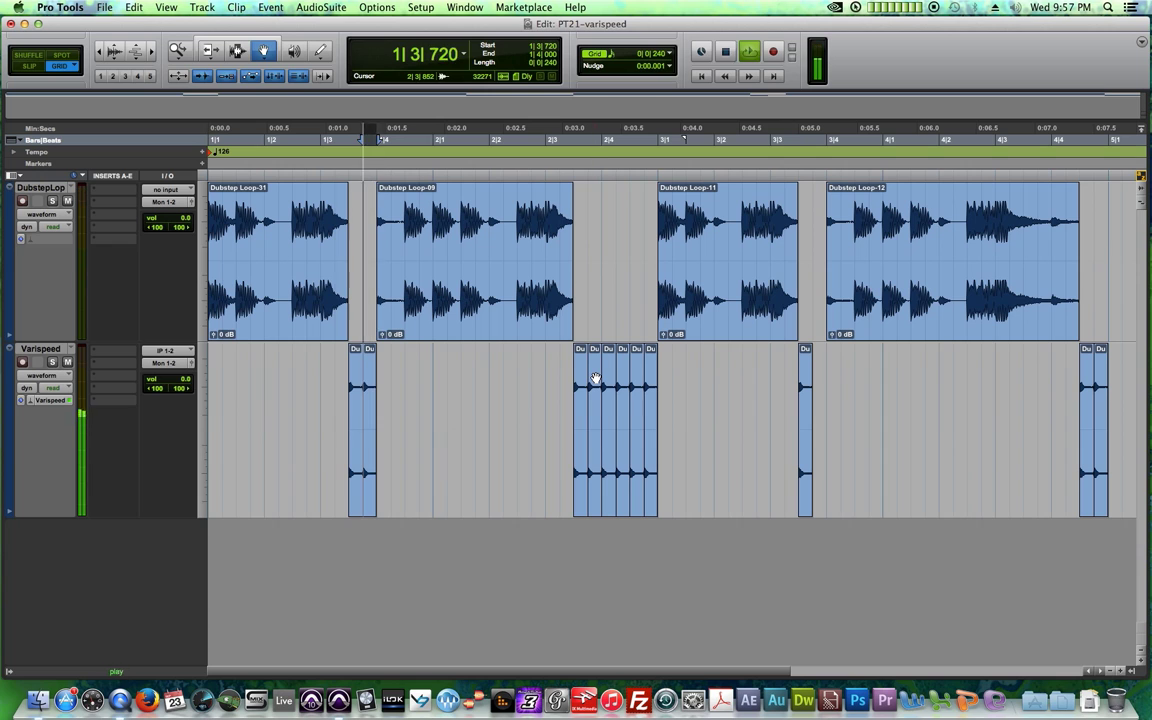
key(Return)
key(space)
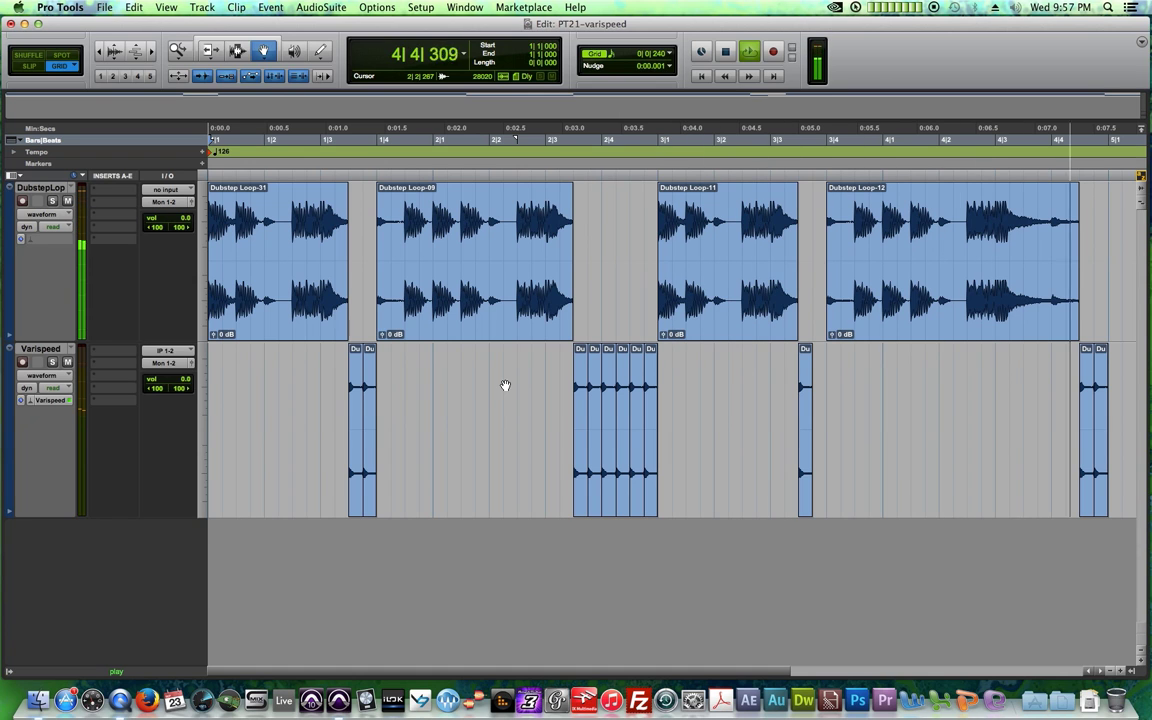
key(space)
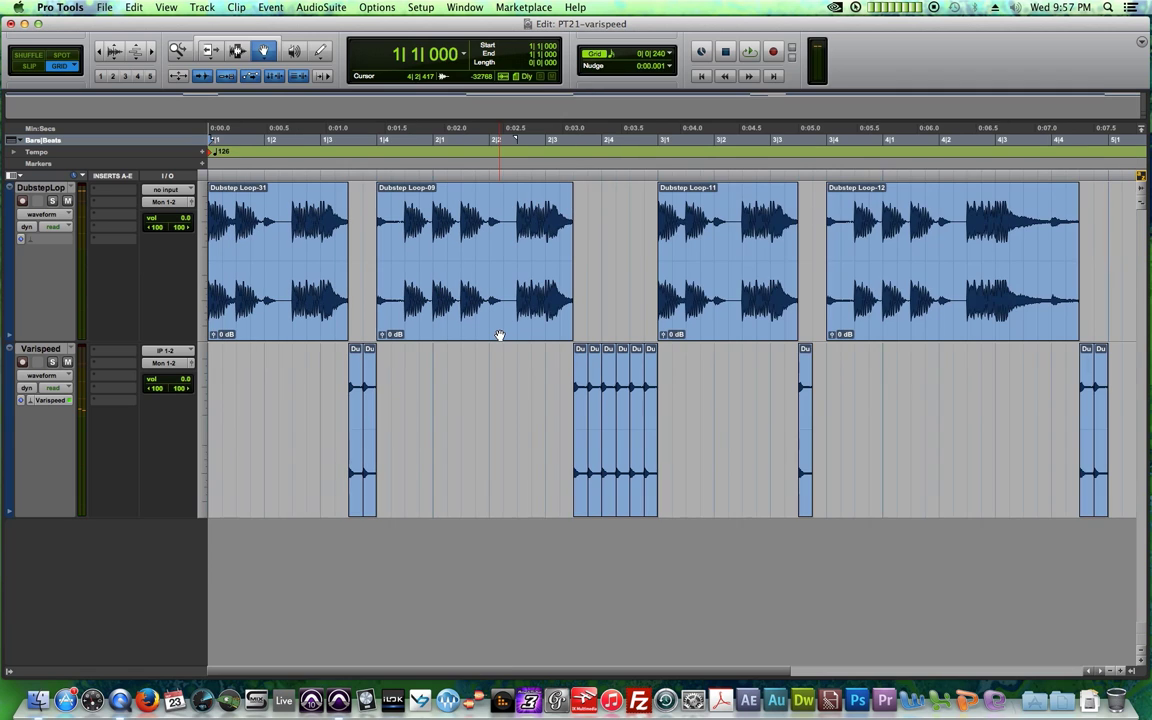
- Set the grid value to 0|0|060 and switch the Varispeed track to warp view around 2|4|240
click(614, 162)
key(t)
key(t)
key(t)
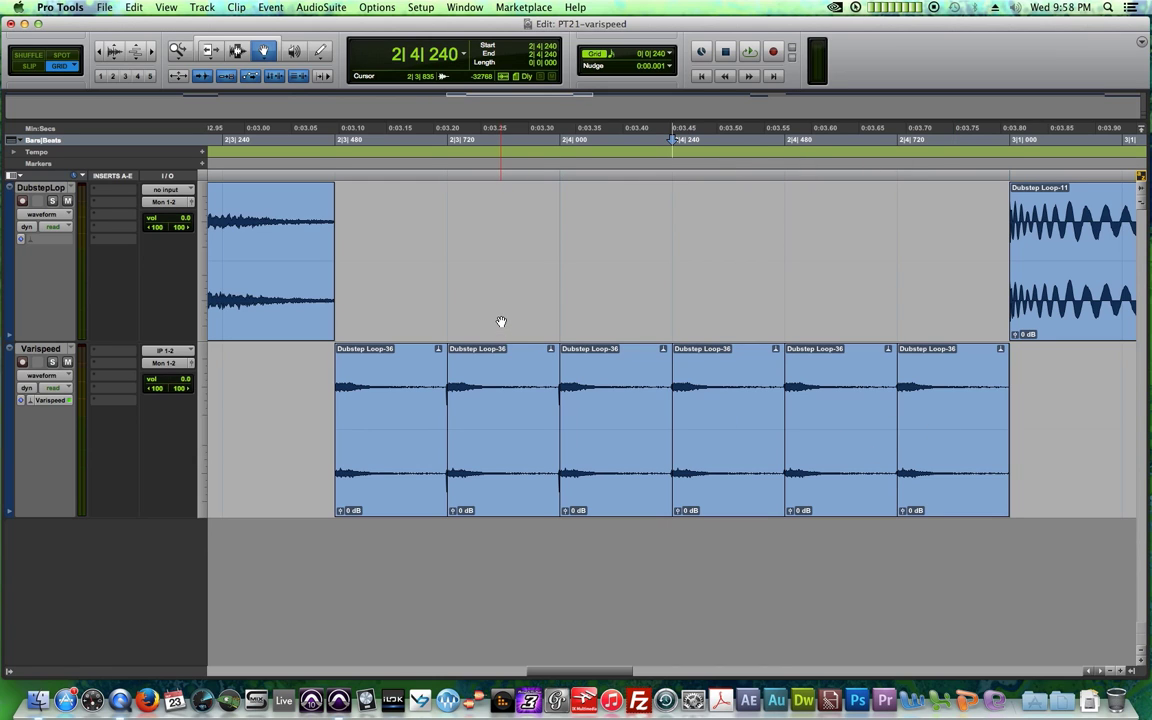
click(612, 58)
click(668, 85)
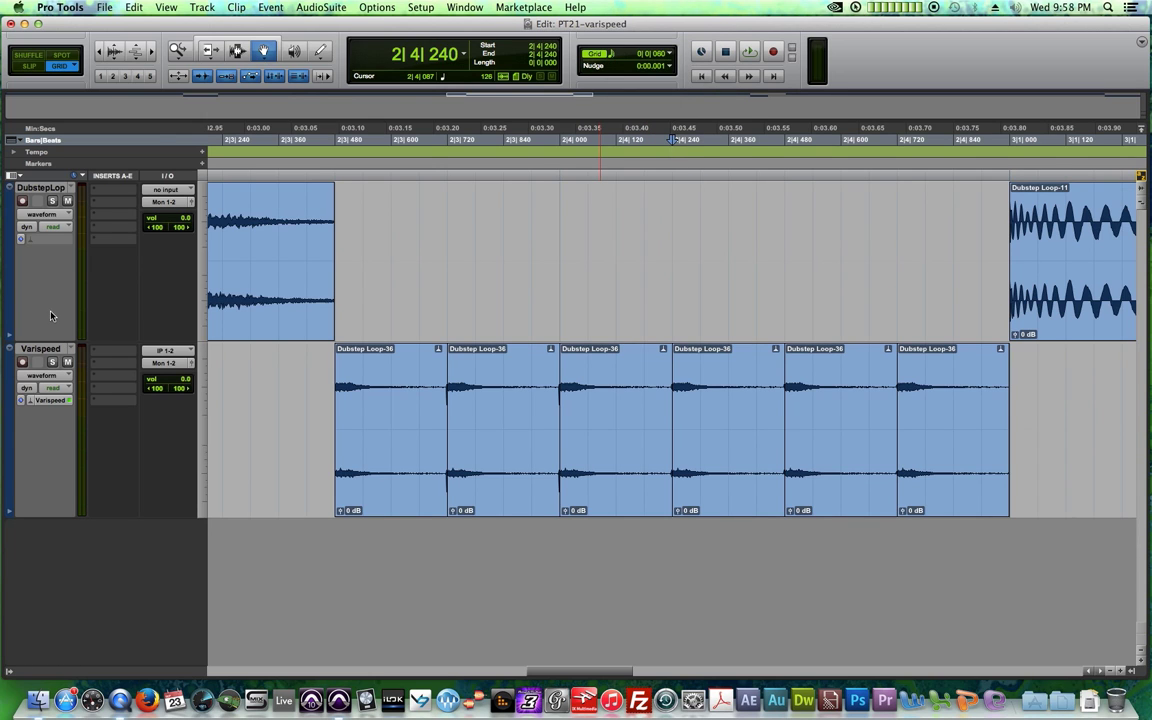
click(55, 378)
click(60, 338)
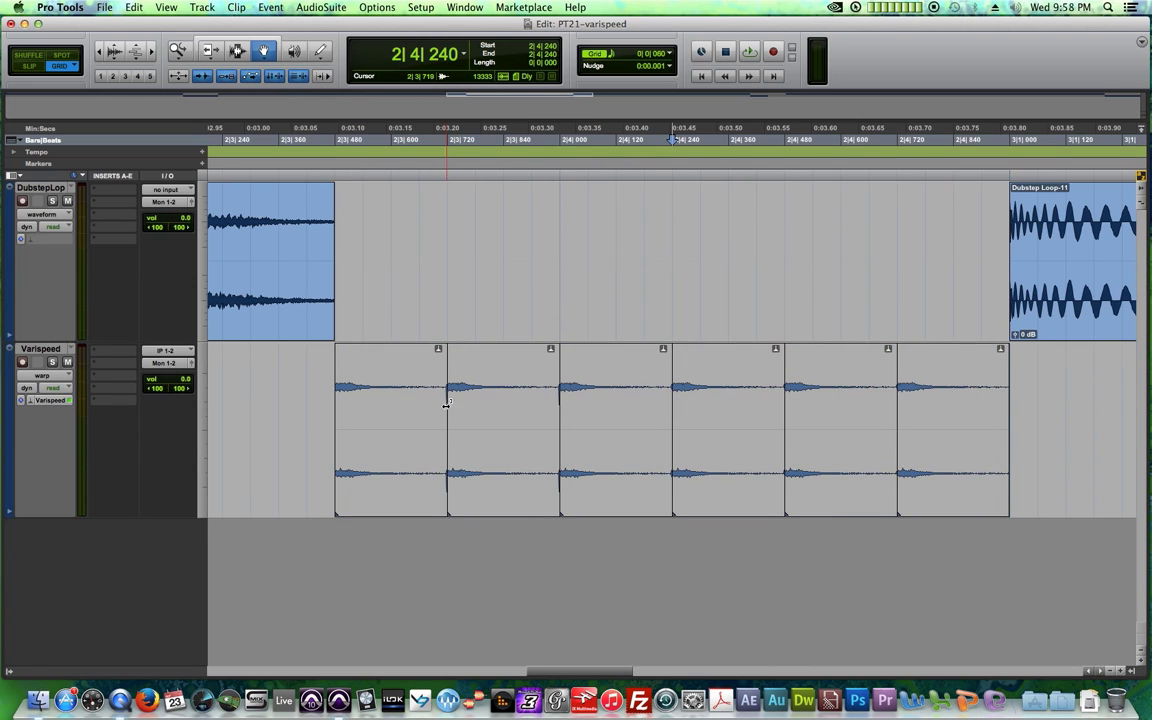
- Compress the five Varispeed clips from 2|3|720 to 2|4|720 to lengths of 180, 120, 60, 120 and 180 ticks, keeping their start positions
click(384, 414)
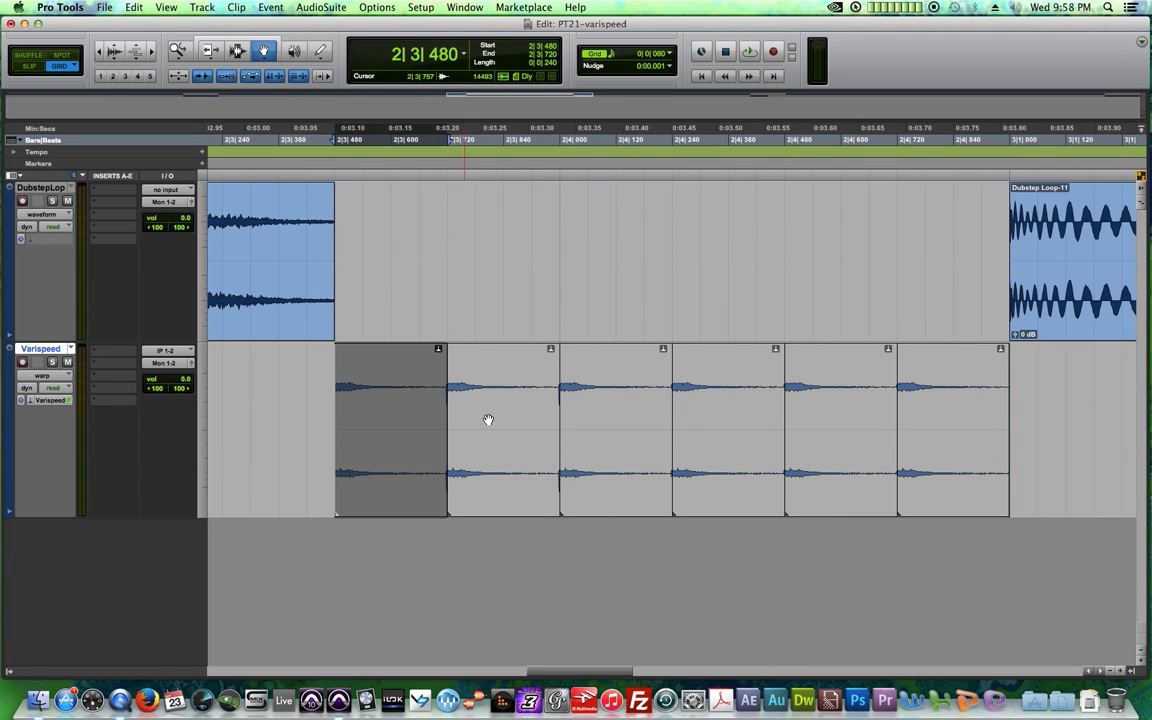
drag(558, 413, 533, 413)
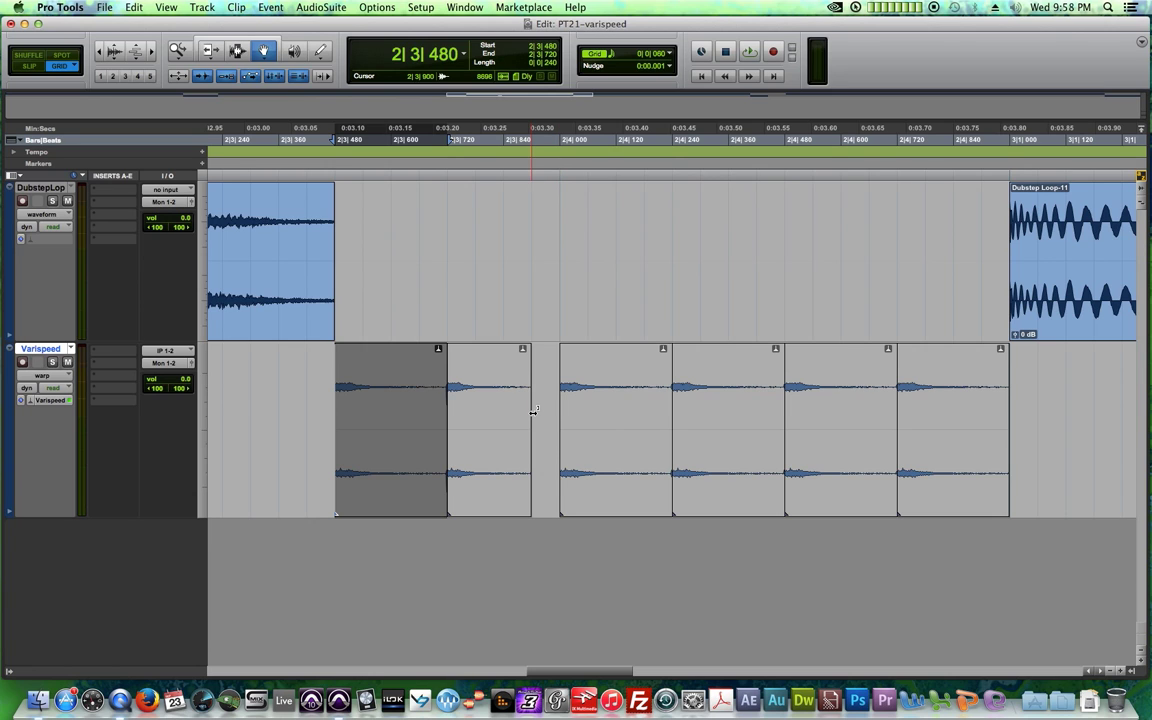
drag(652, 408, 623, 405)
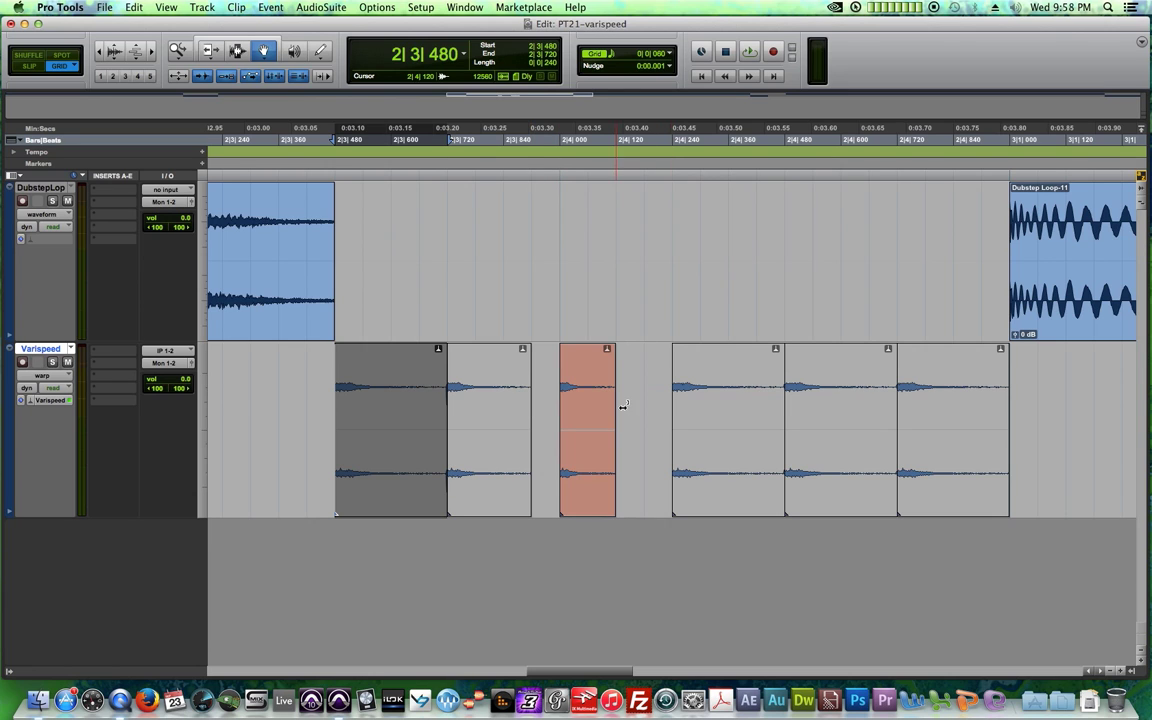
drag(783, 407, 710, 412)
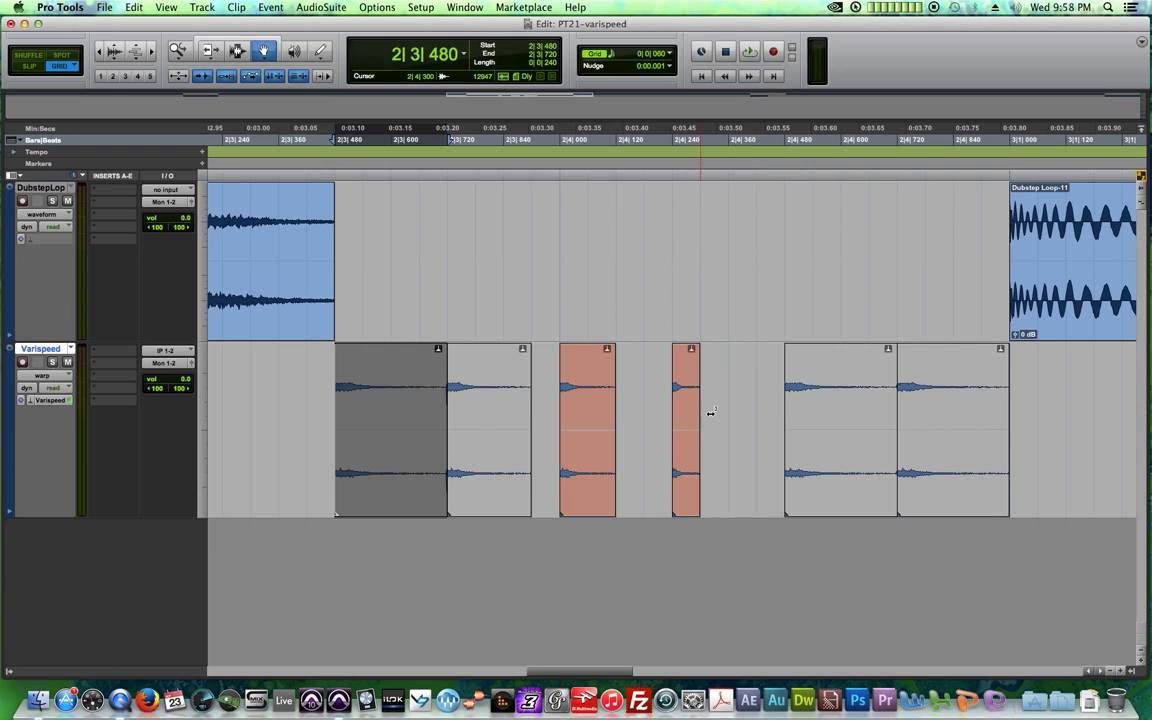
drag(889, 408, 843, 408)
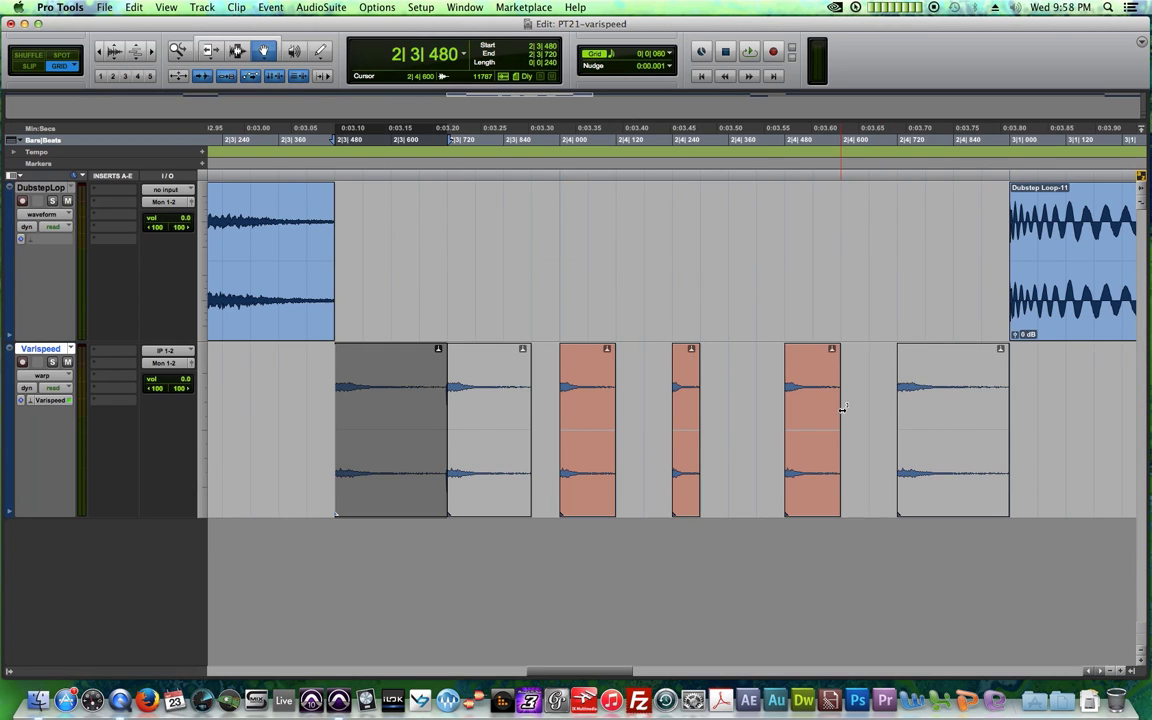
drag(1006, 424, 988, 415)
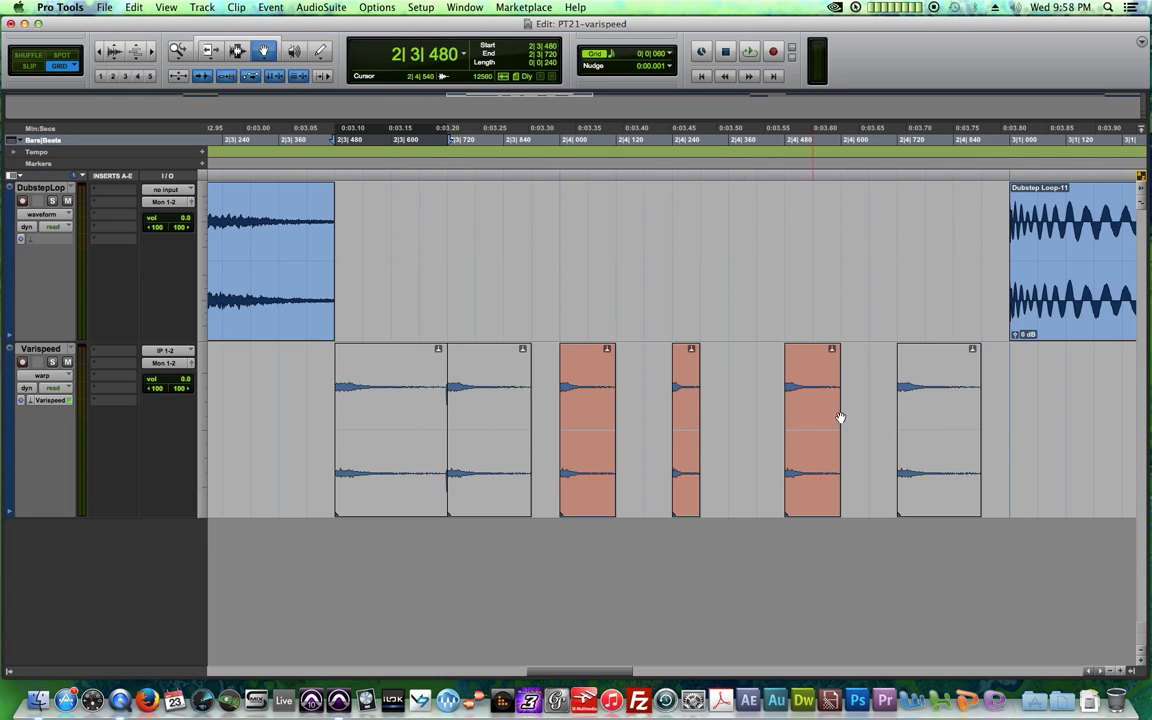
- Play back the compressed Varispeed clips with the loop from 2|2|360
key(super+bracketleft)
key(super+bracketleft)
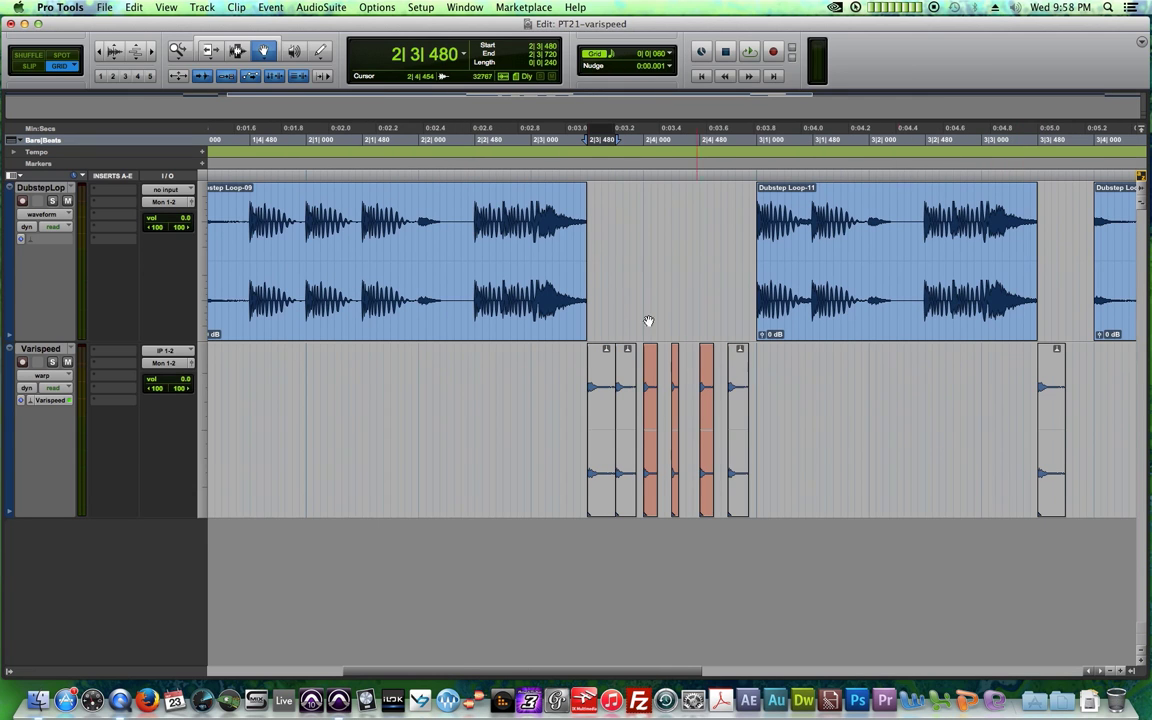
click(517, 165)
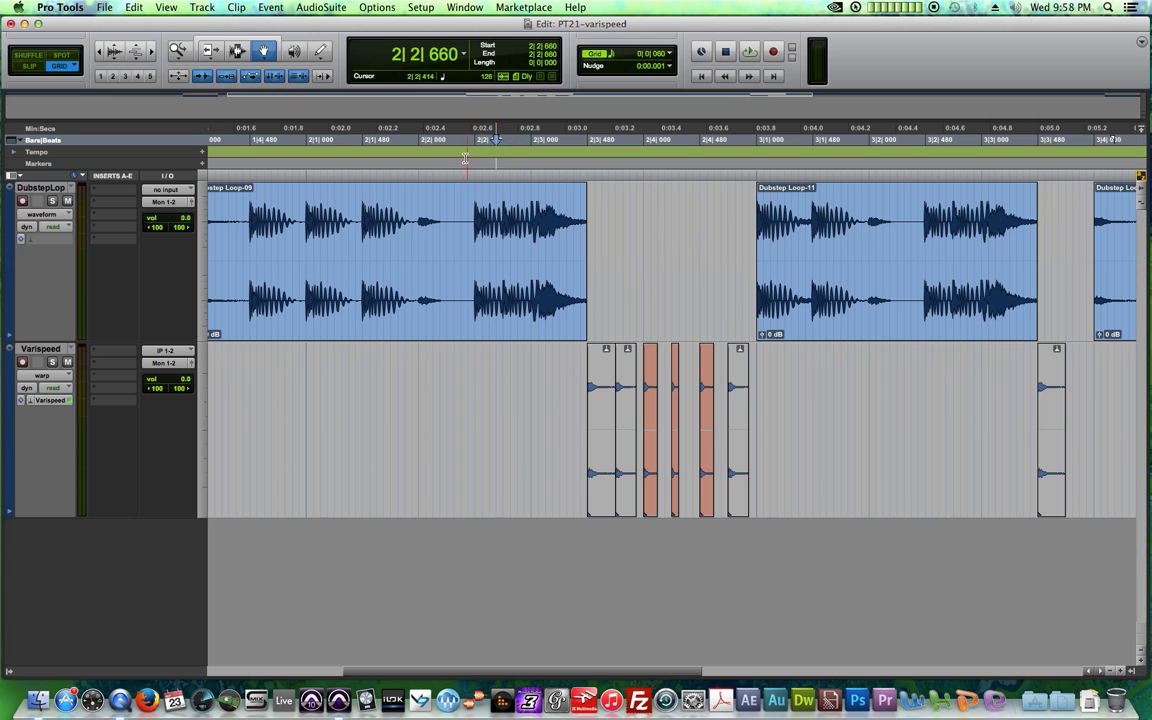
key(space)
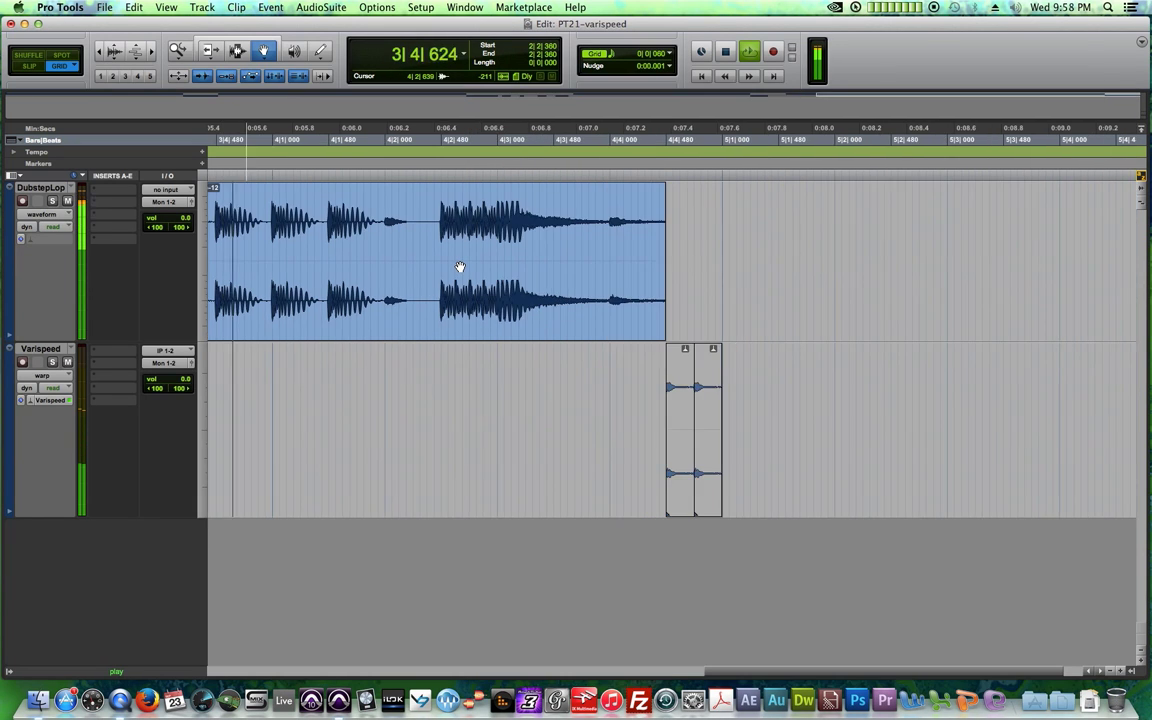
key(super+bracketleft)
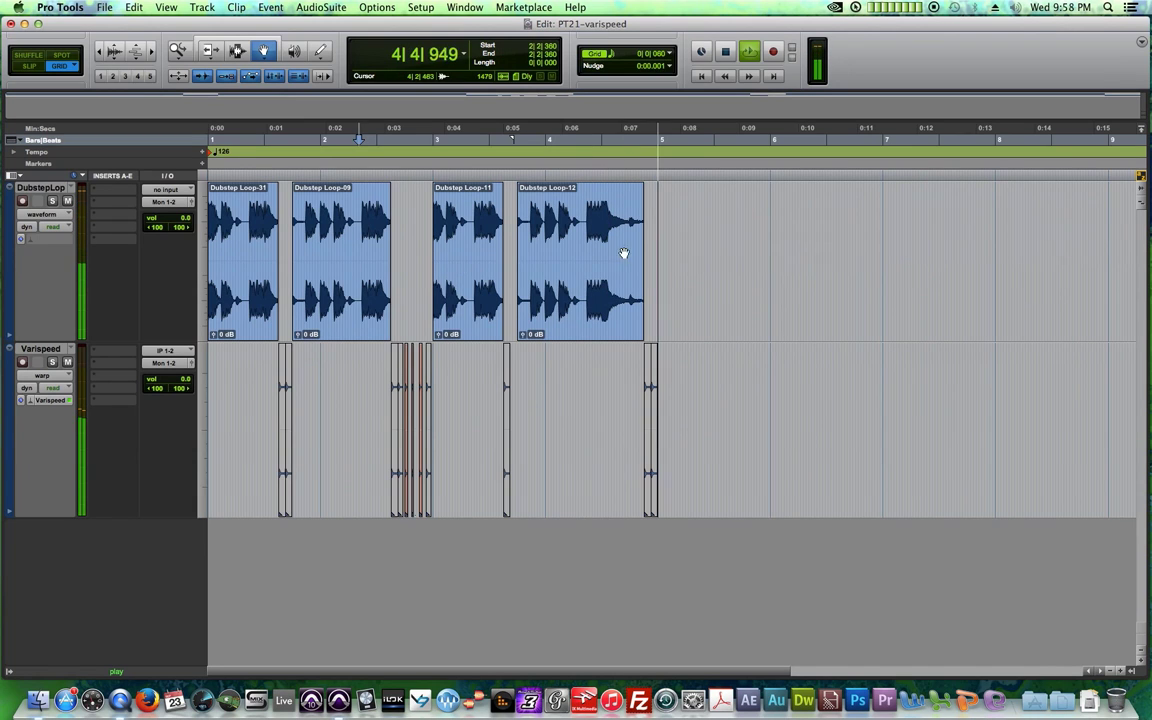
key(space)
- Compress the last Varispeed clip, starting at 4|4|720, to 180 ticks and play the ending back from 4|4|060
click(646, 160)
key(super+bracketright)
key(super+bracketright)
key(super+bracketright)
key(super+bracketright)
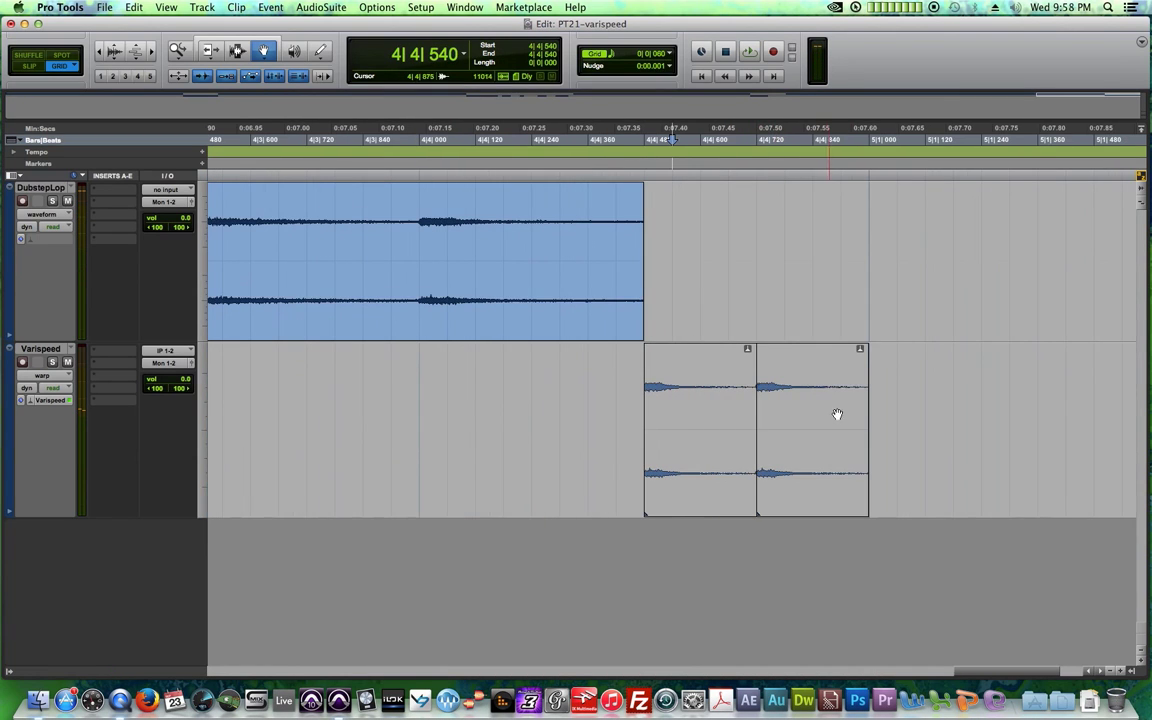
click(866, 410)
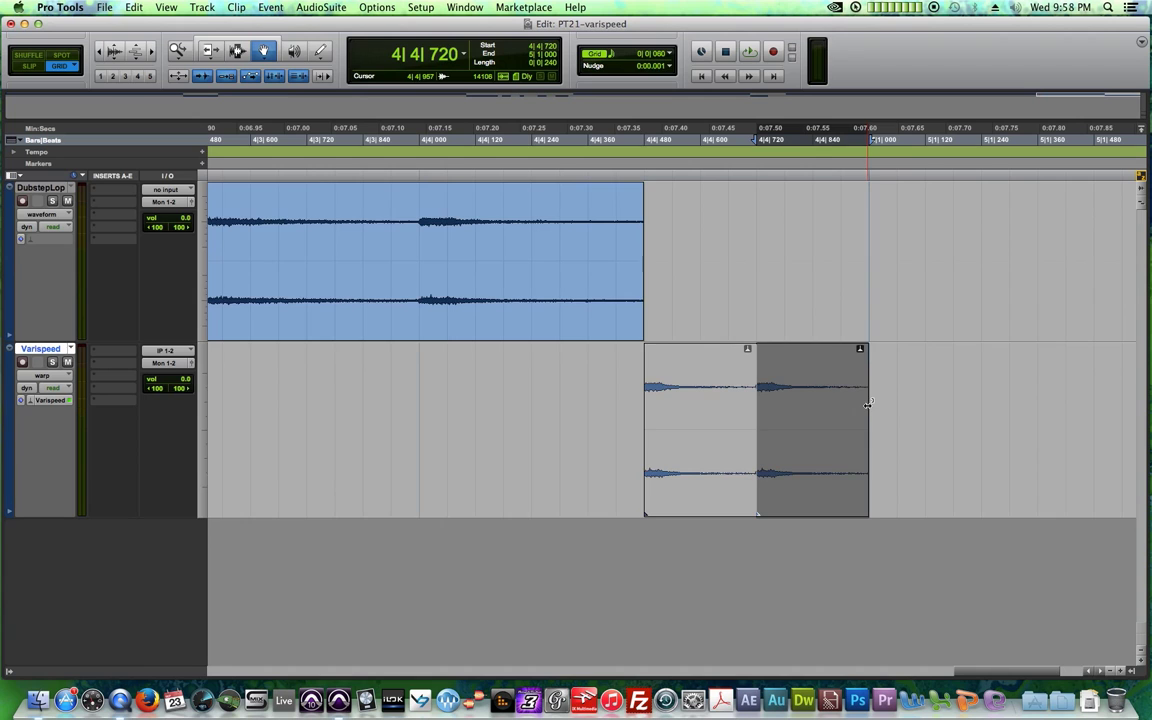
drag(868, 404, 840, 404)
key(super+bracketleft)
key(space)
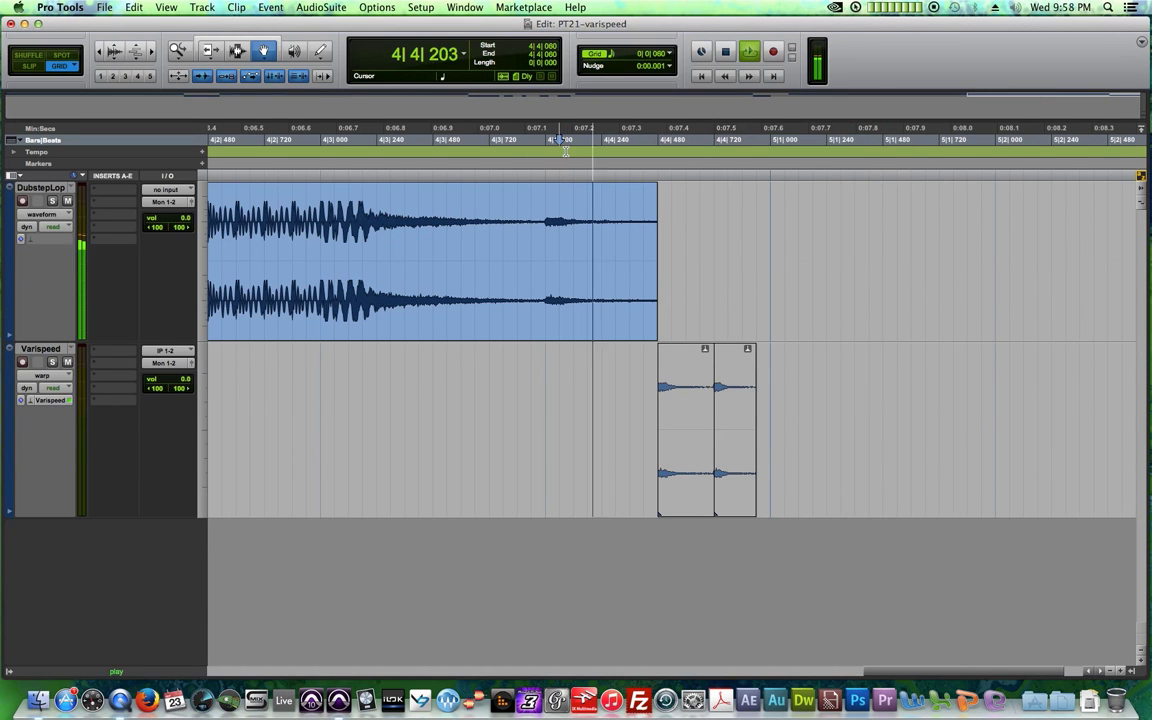
key(space)
- Compress the first Varispeed clip, starting at 1|3|480, to a length of 120 ticks
key(super+bracketleft)
key(super+bracketleft)
key(super+bracketleft)
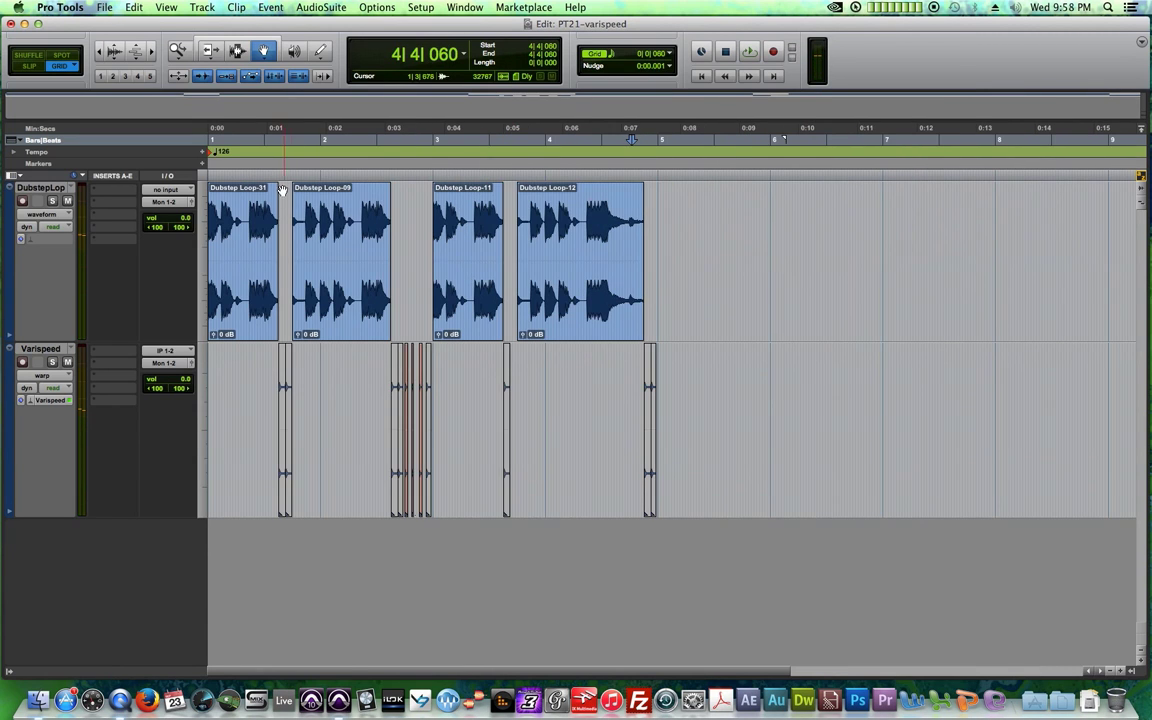
key(super+bracketright)
key(super+bracketright)
key(super+bracketright)
key(super+bracketright)
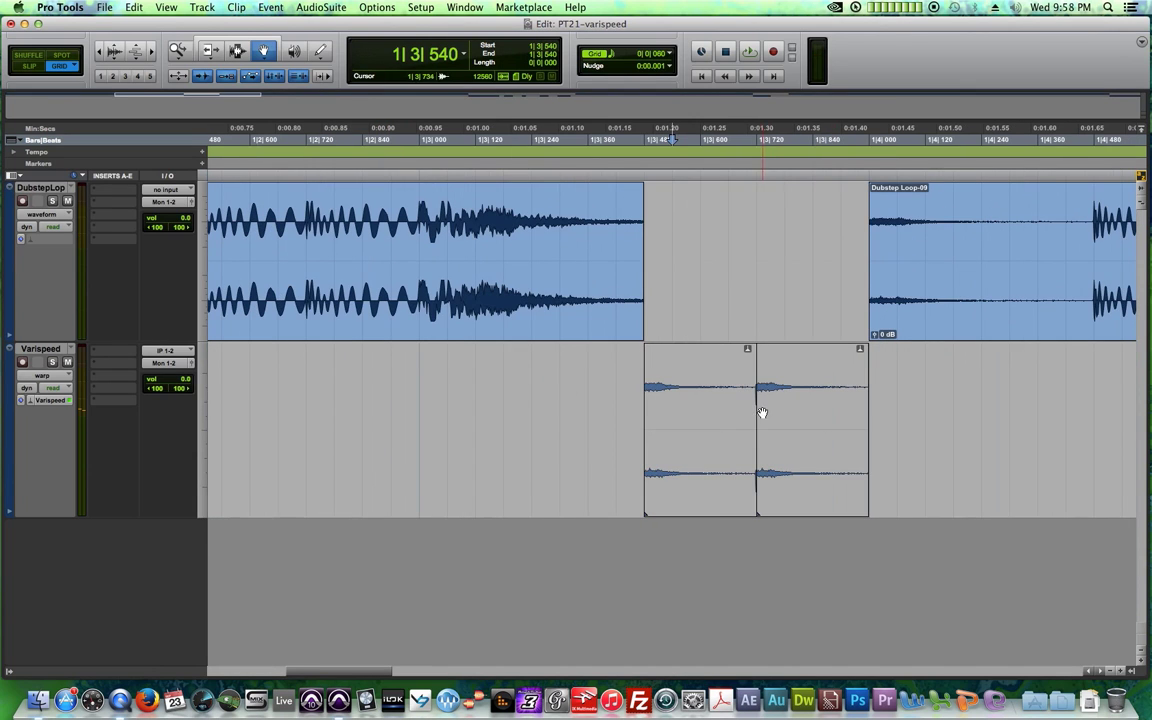
drag(754, 408, 699, 405)
- Play back the whole arrangement of both tracks from the session start
key(super+bracketleft)
key(super+bracketleft)
key(super+bracketleft)
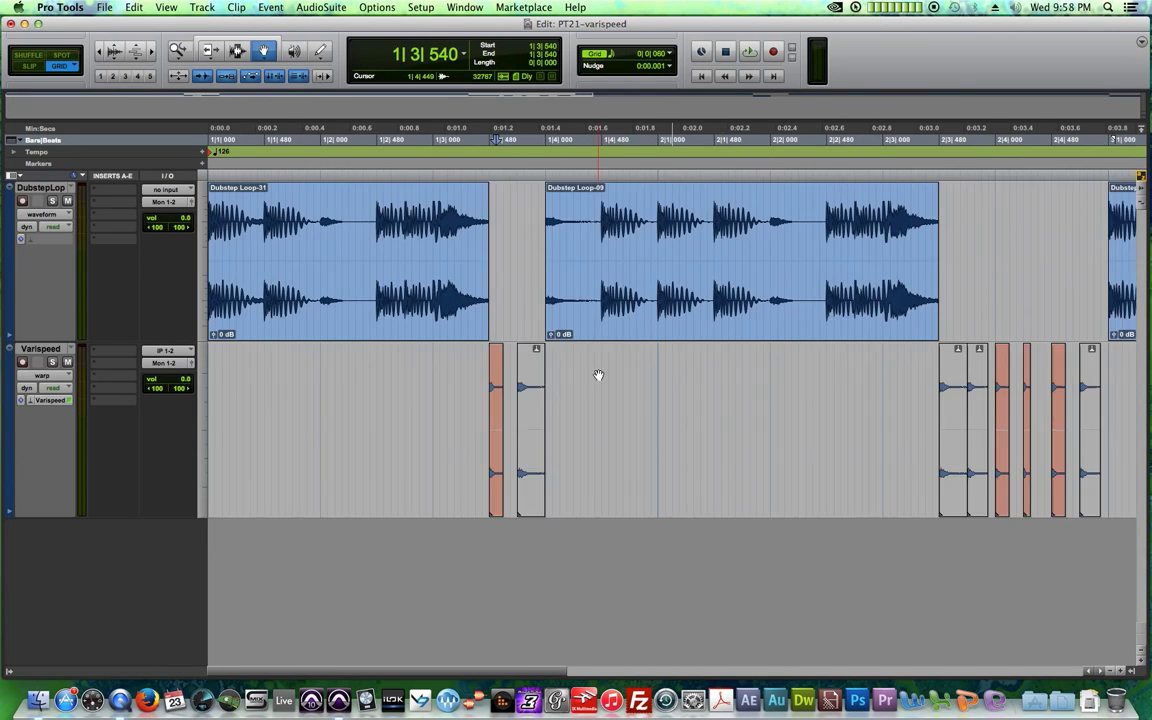
key(space)
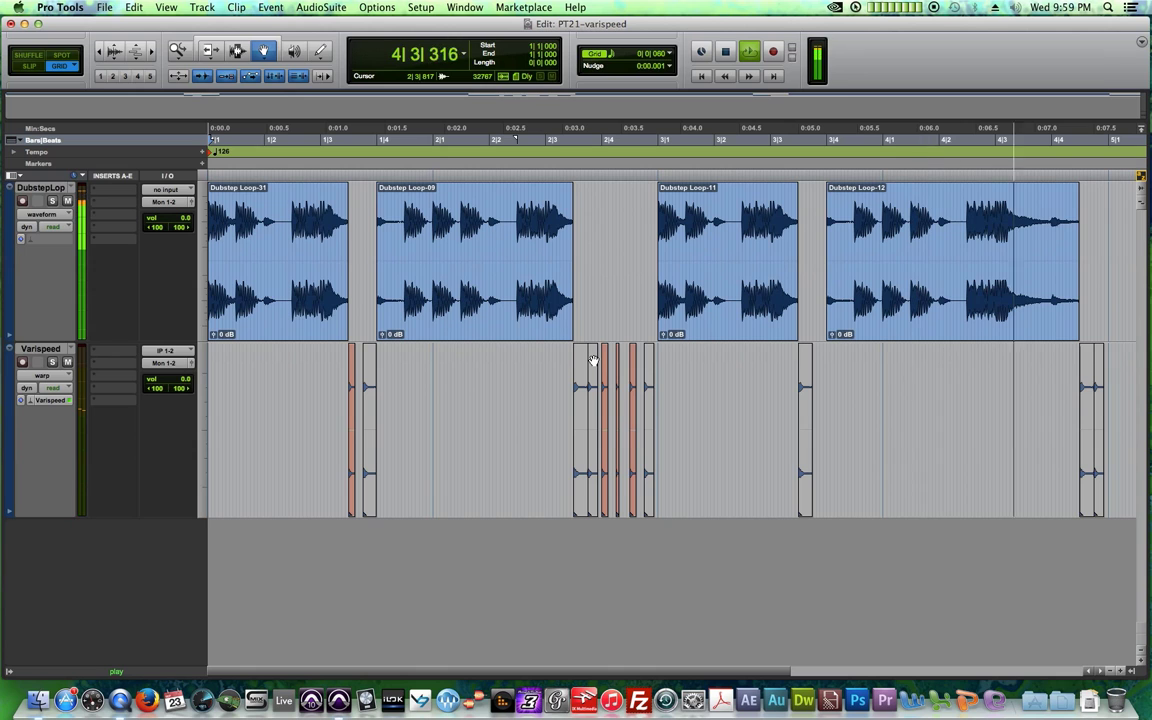
key(space)
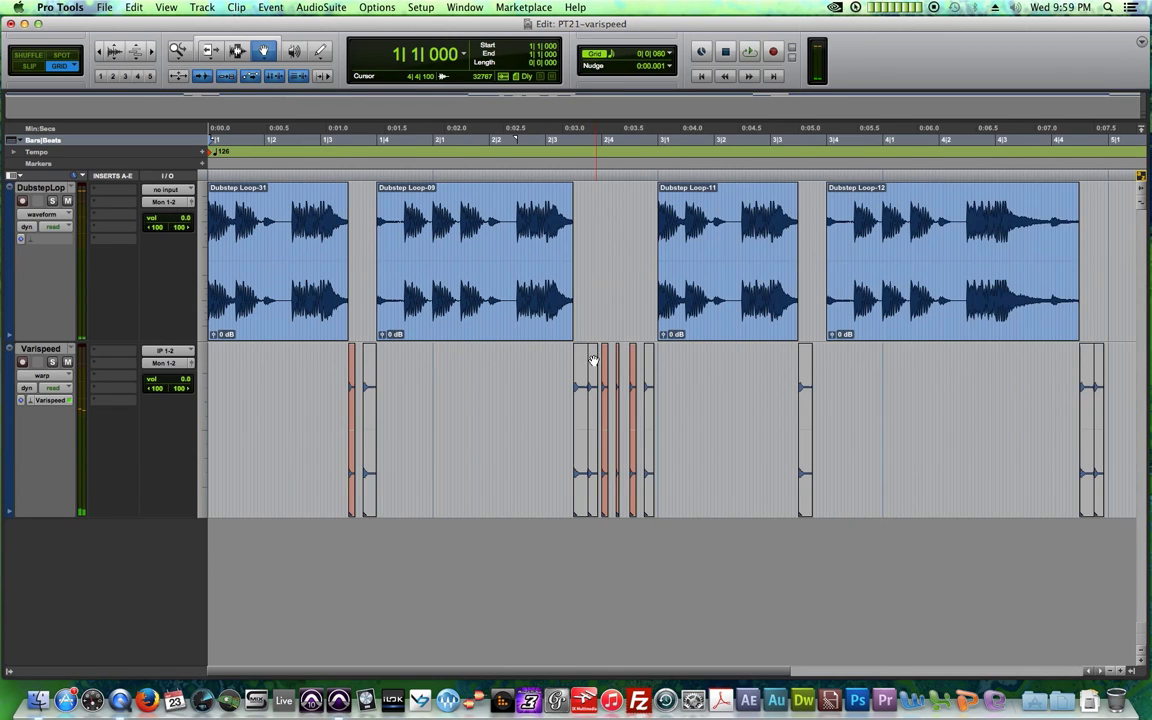
- Switch the Varispeed track to waveform view and insert a stereo D-Verb on it, using the Plate algorithm with a 20% mix
click(68, 376)
click(80, 352)
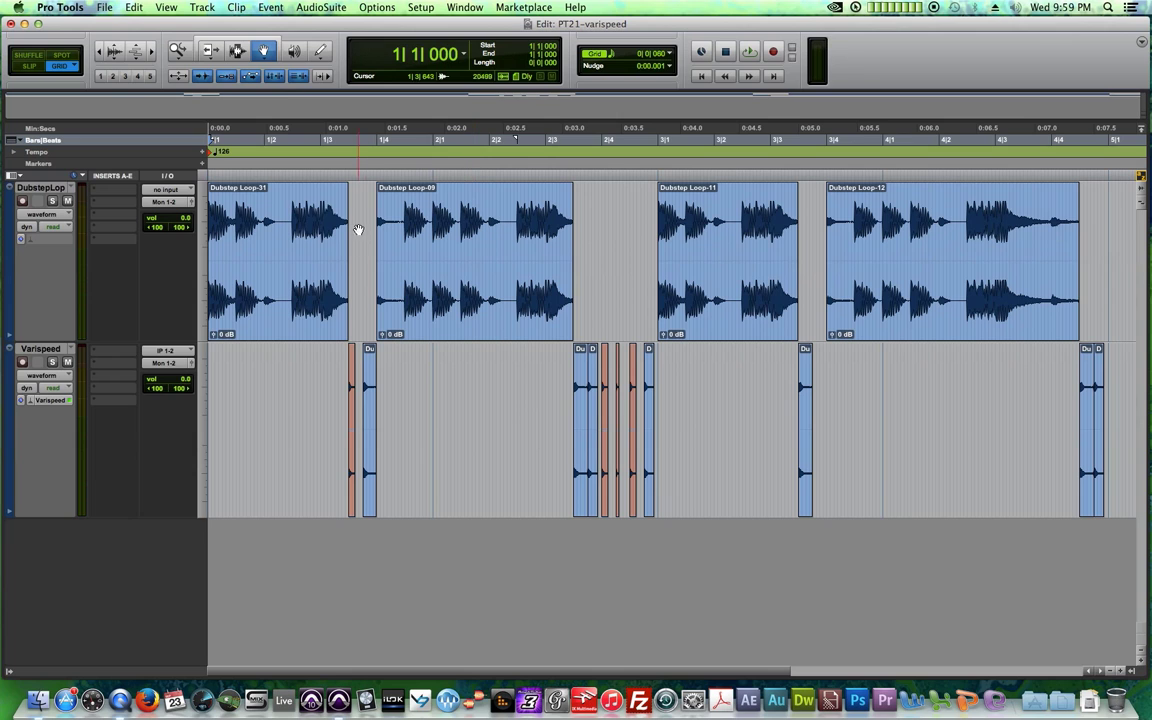
click(124, 350)
mouse_move(166, 382)
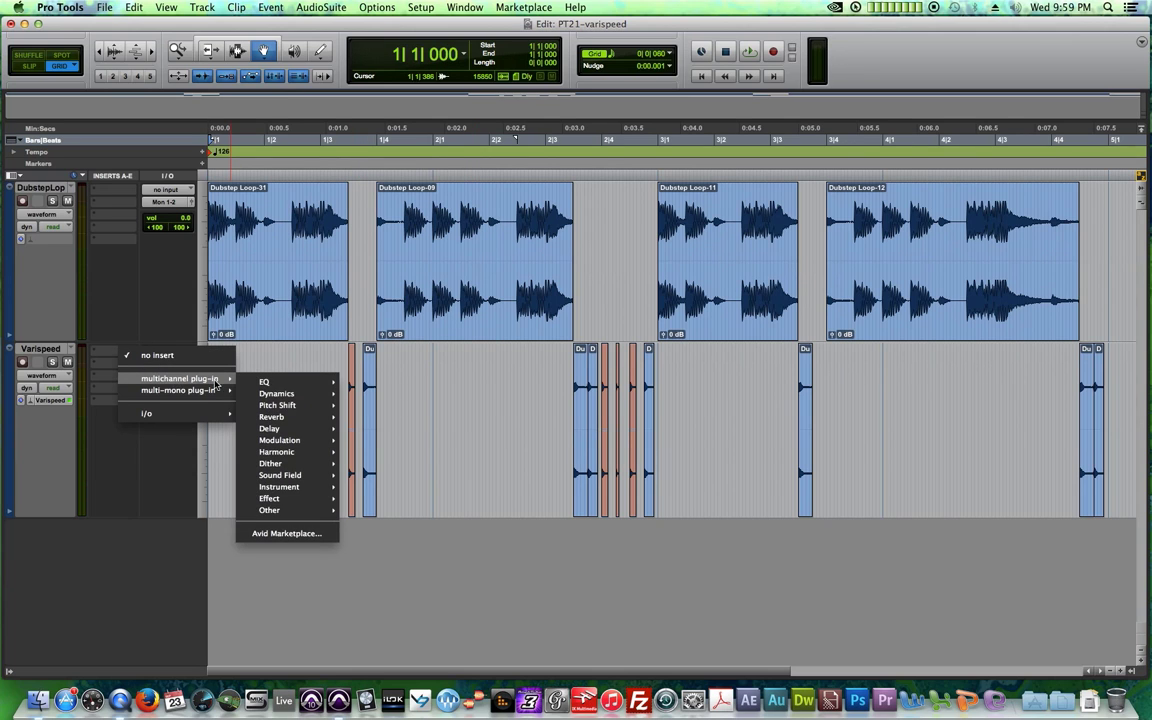
mouse_move(295, 416)
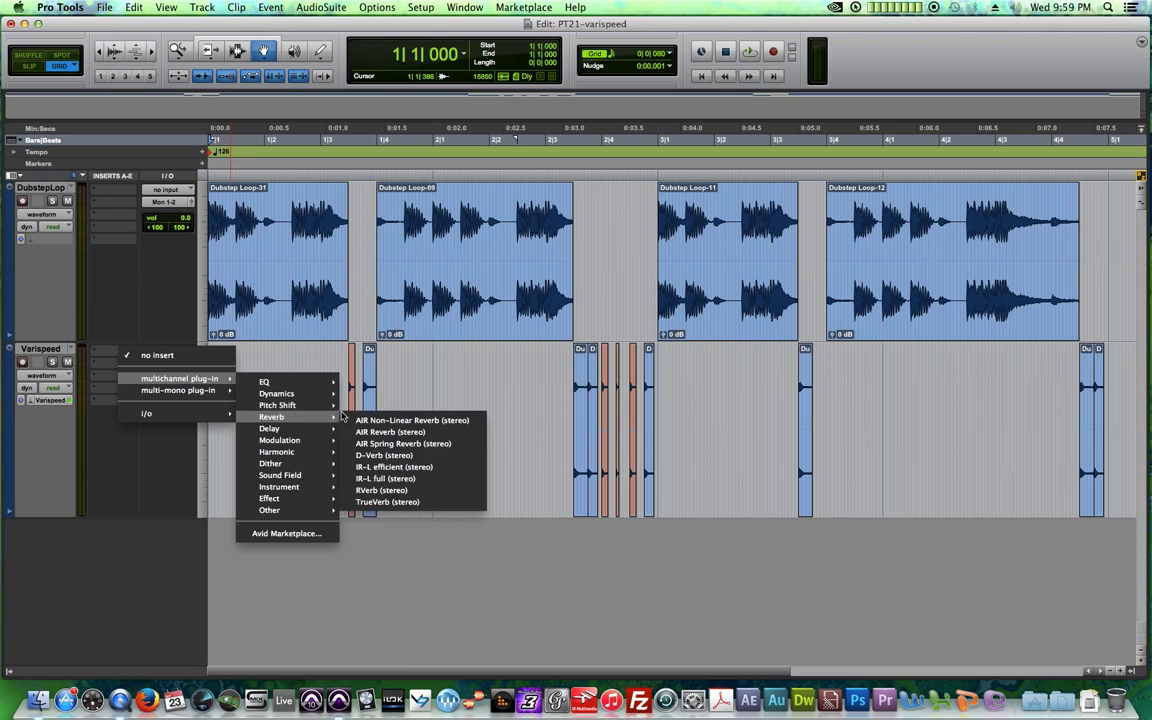
click(438, 456)
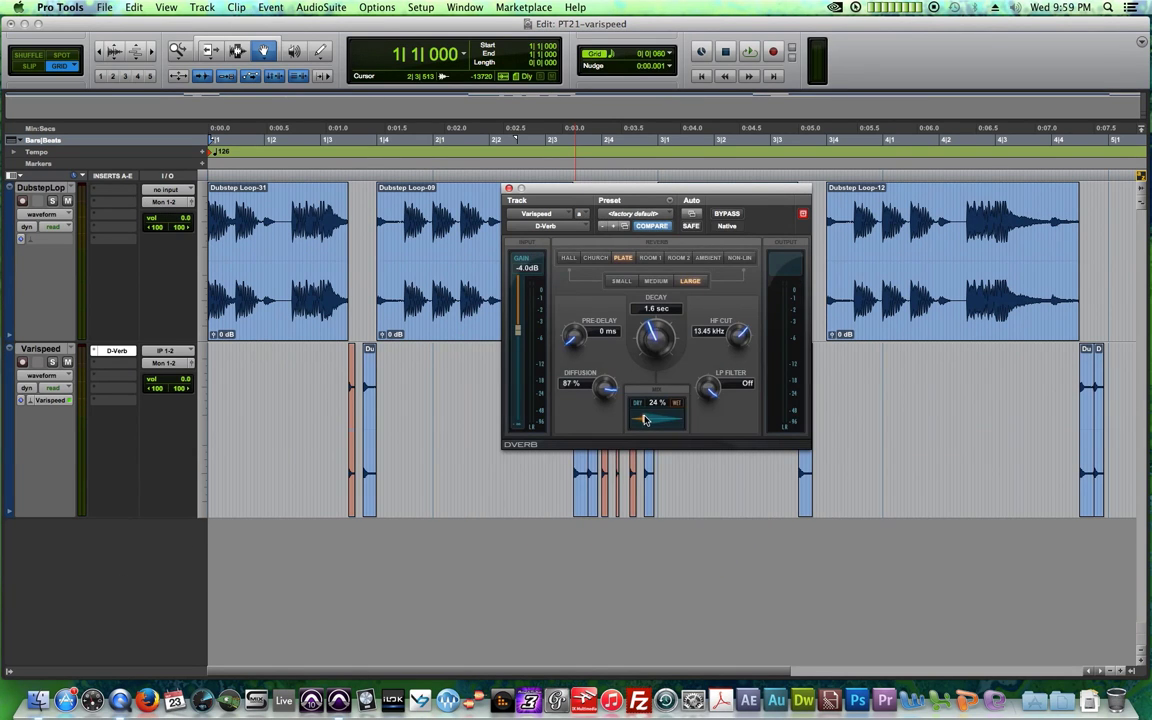
drag(643, 421, 646, 426)
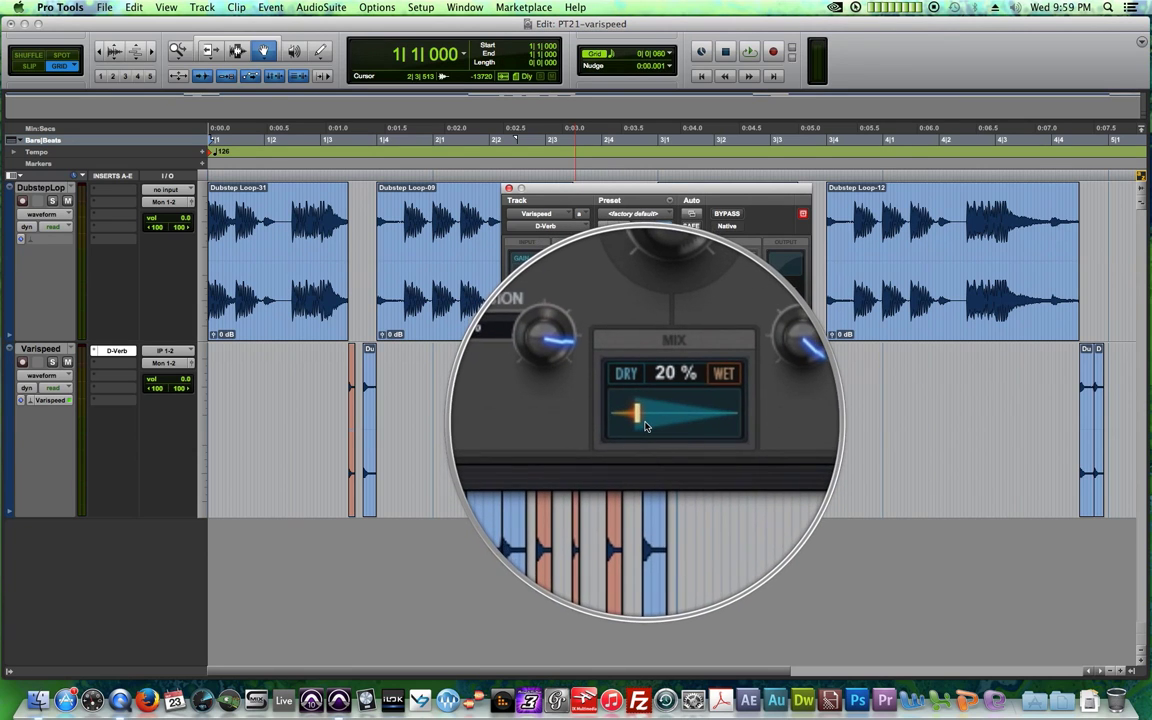
click(509, 190)
- Solo the Varispeed track, play it back from 1|3|180 and return to the session start
click(332, 203)
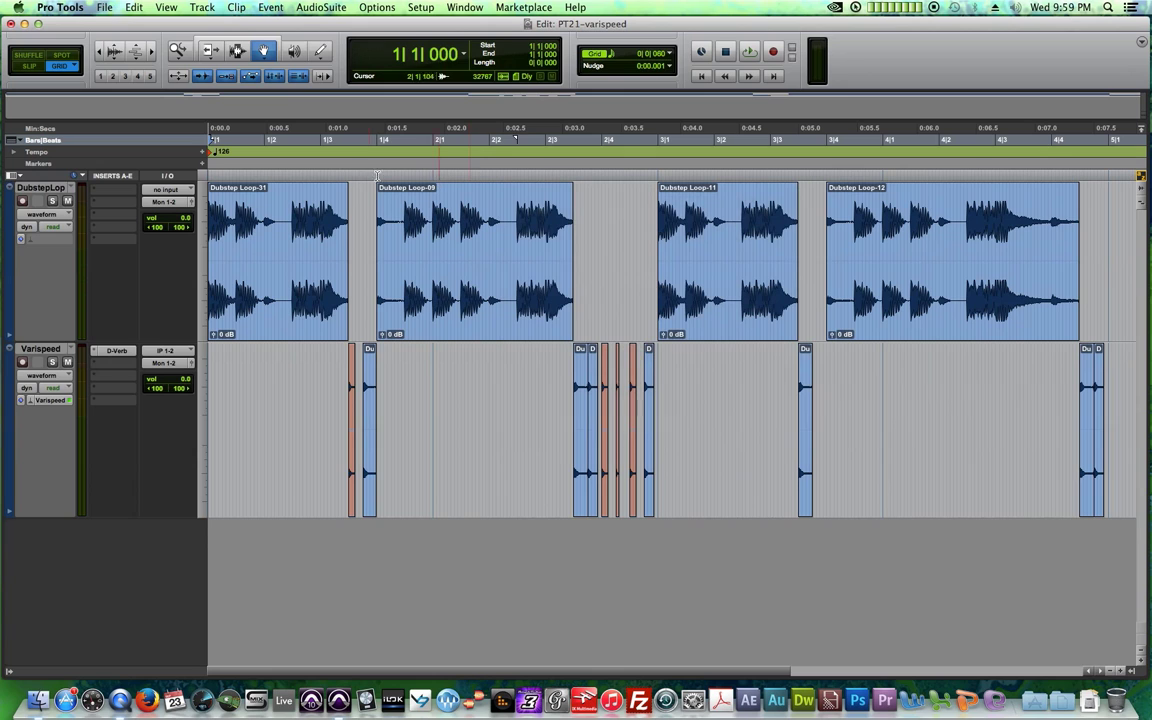
click(53, 362)
key(space)
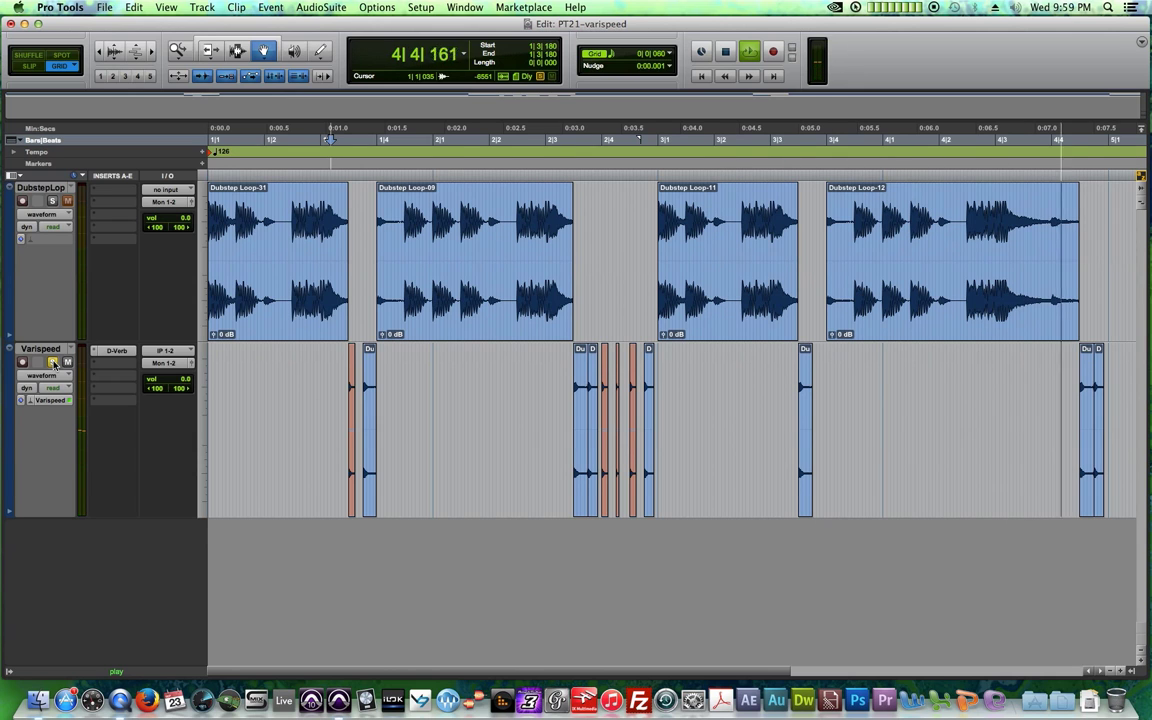
key(space)
key(Return)
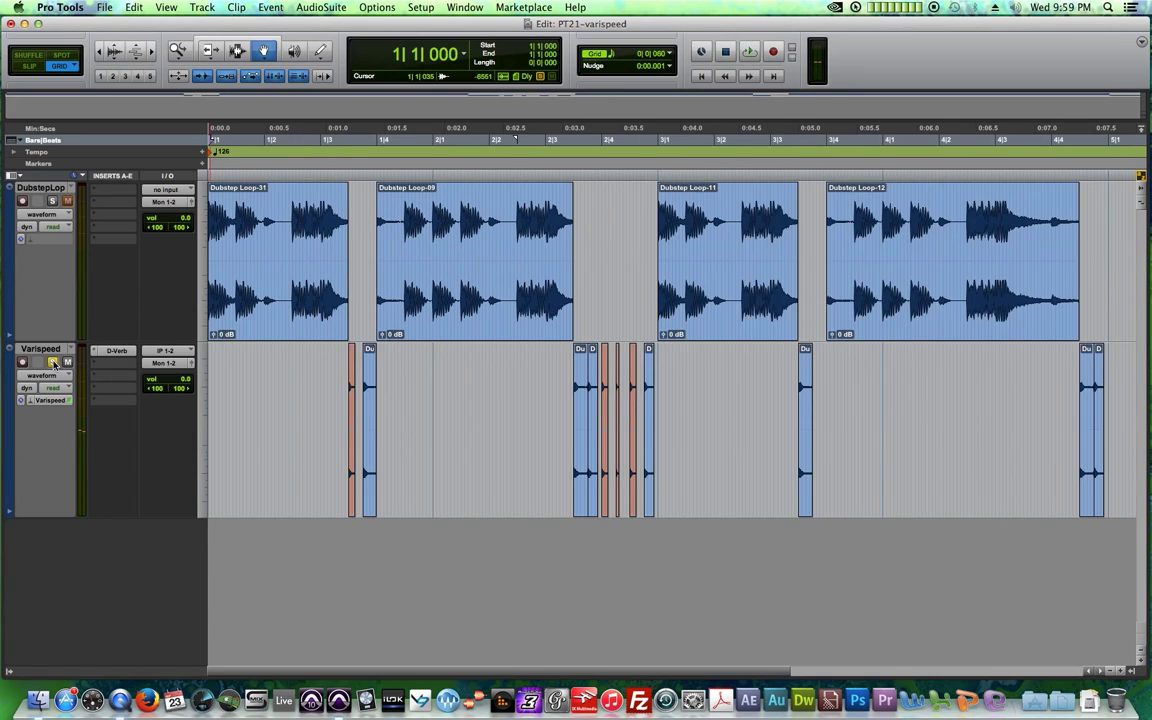
- Consolidate the Varispeed track from 1|1|000 to 5|2|600 into one clip and raise its clip gain to +8.6 dB
key(super+bracketleft)
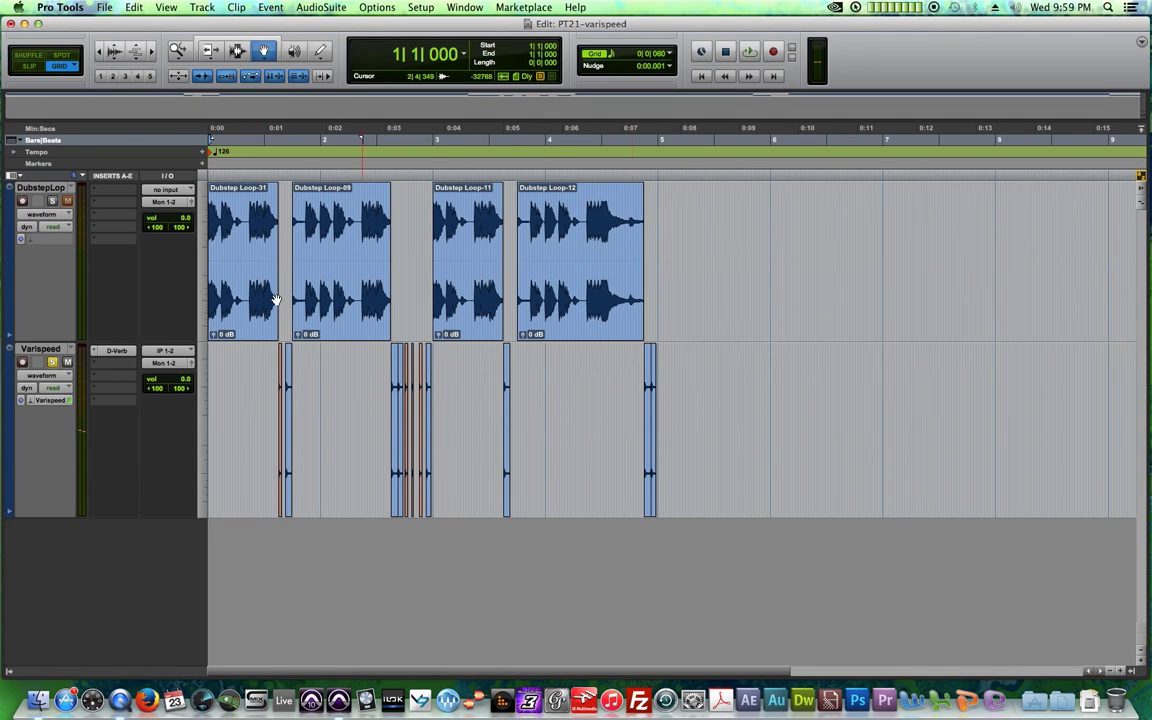
key(F7)
drag(690, 390, 47, 407)
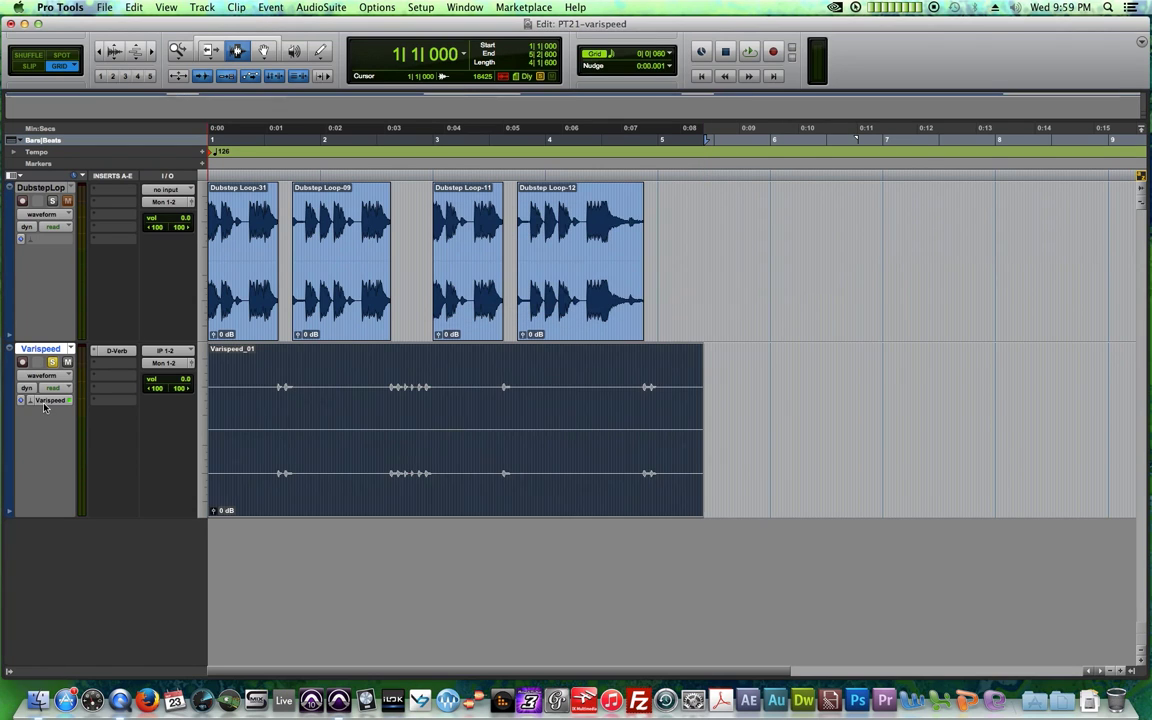
click(213, 511)
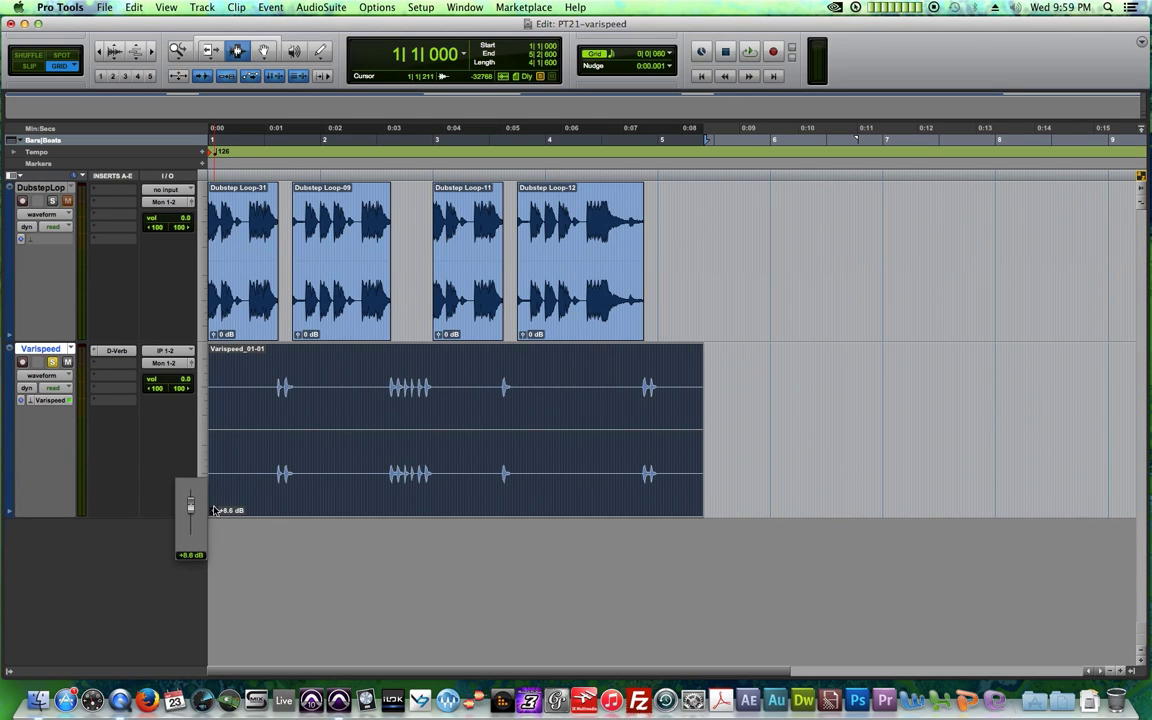
- Play back the soloed consolidated clip from the session start, unsolo the track and play both tracks together
double_click(273, 392)
key(space)
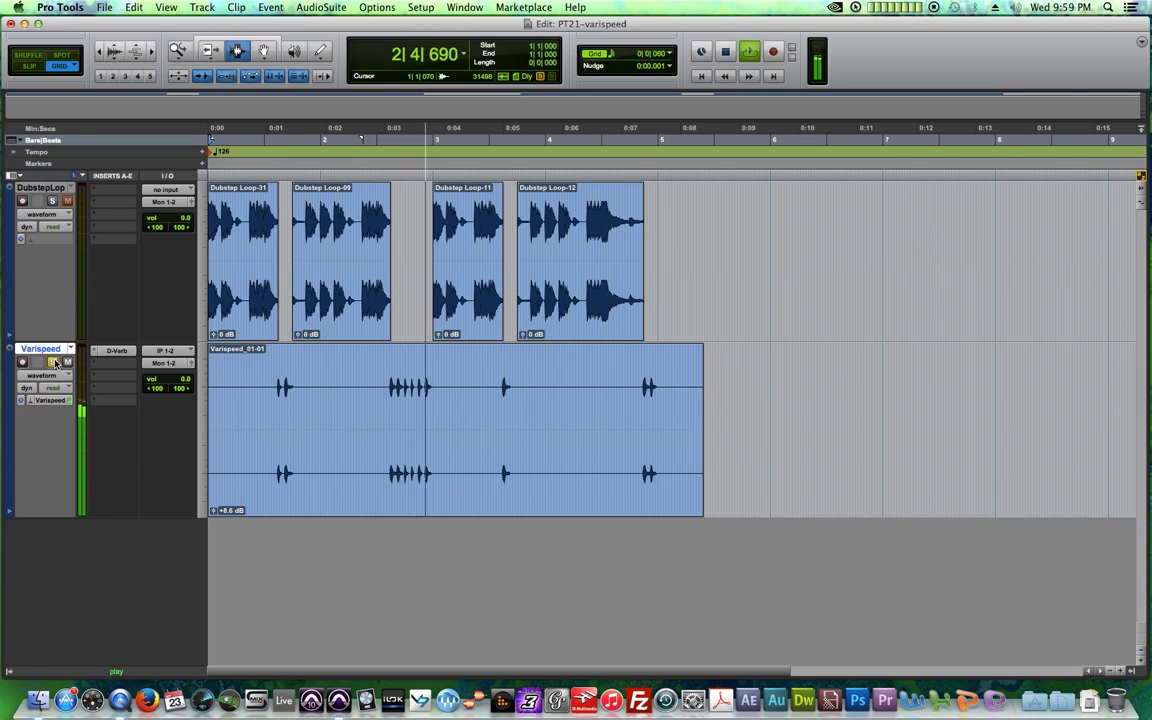
key(space)
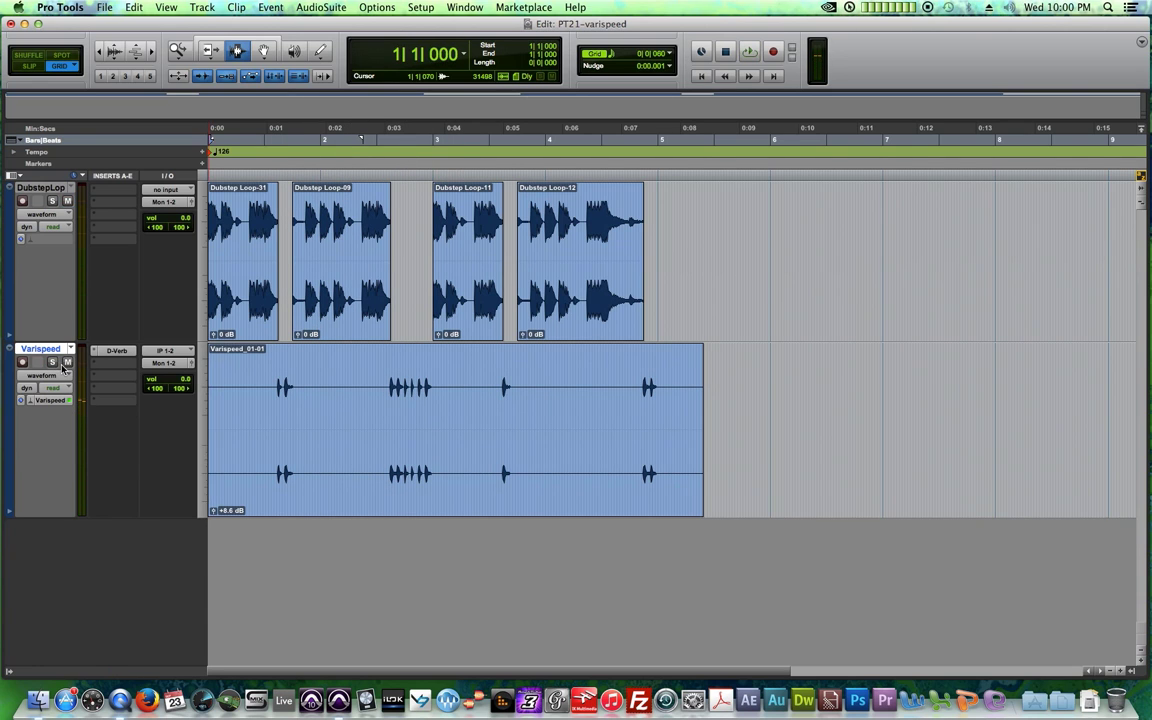
key(space)
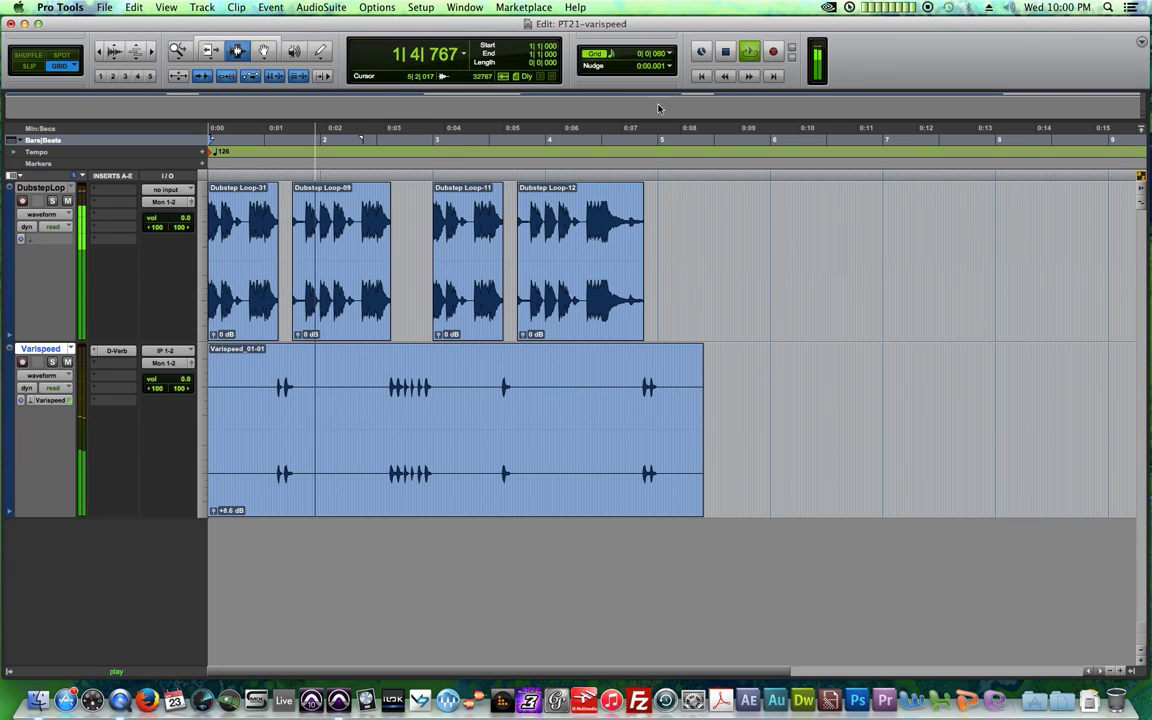
- Set the grid value to quarter notes, trim the consolidated Varispeed clip's end to 5|1|000 and stop playback
click(627, 53)
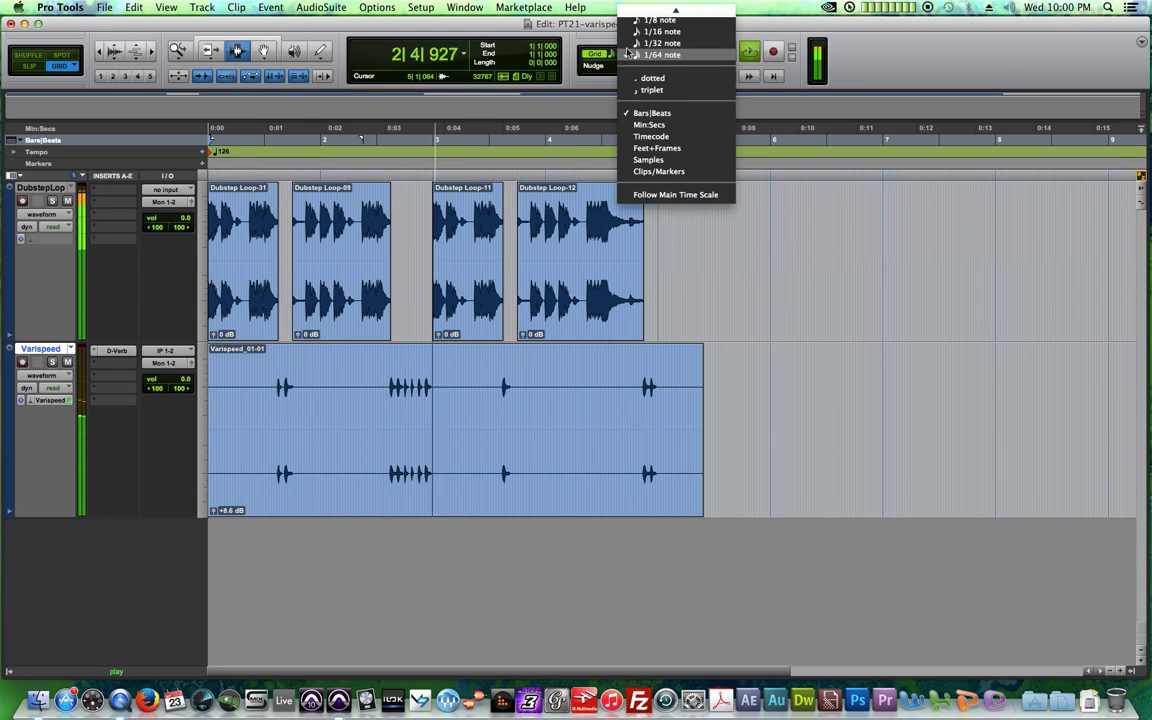
click(660, 28)
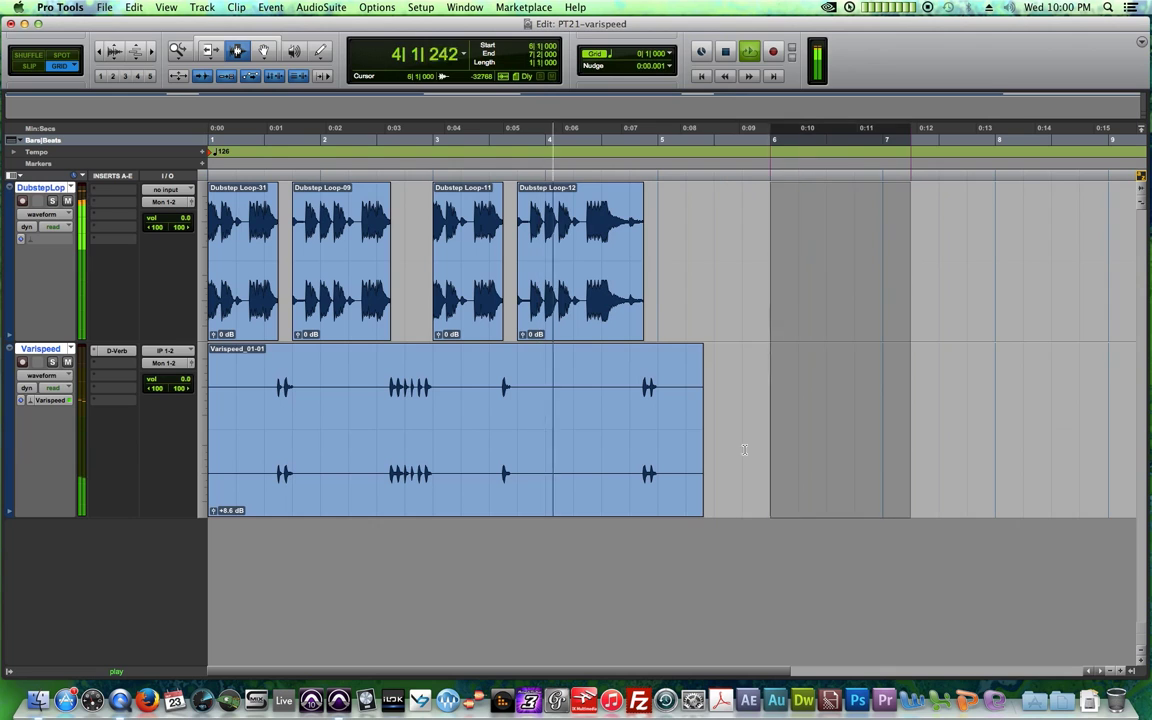
drag(676, 462, 665, 462)
key(Return)
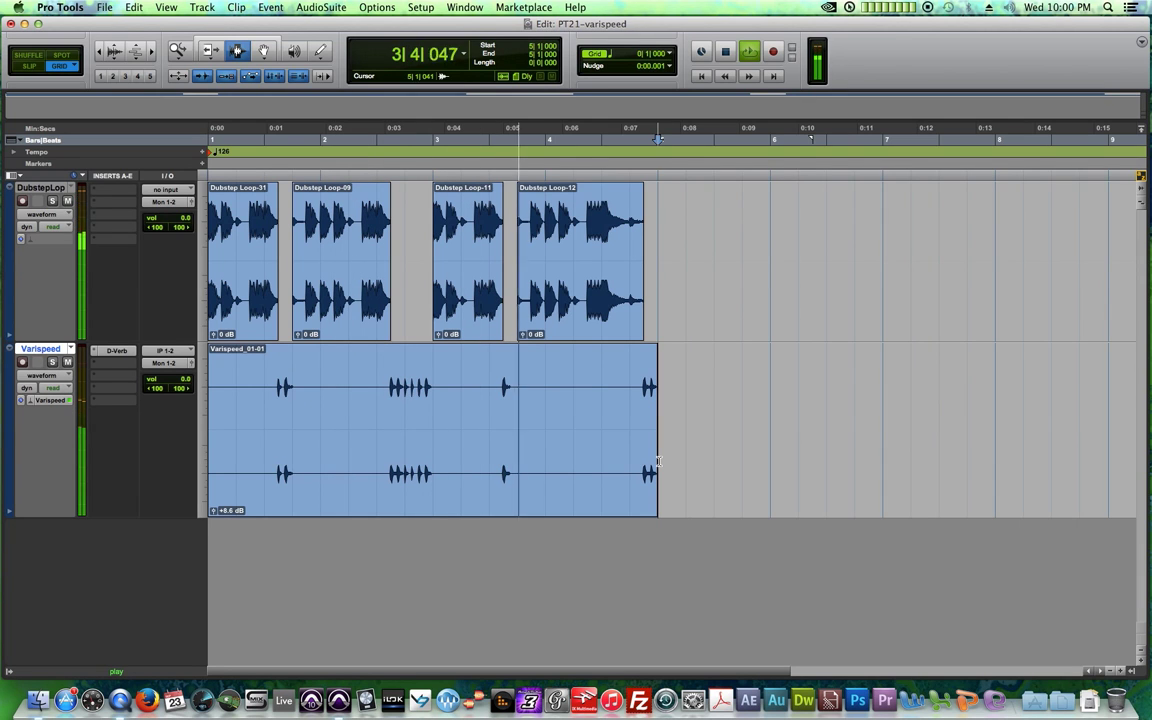
key(space)
click(729, 352)
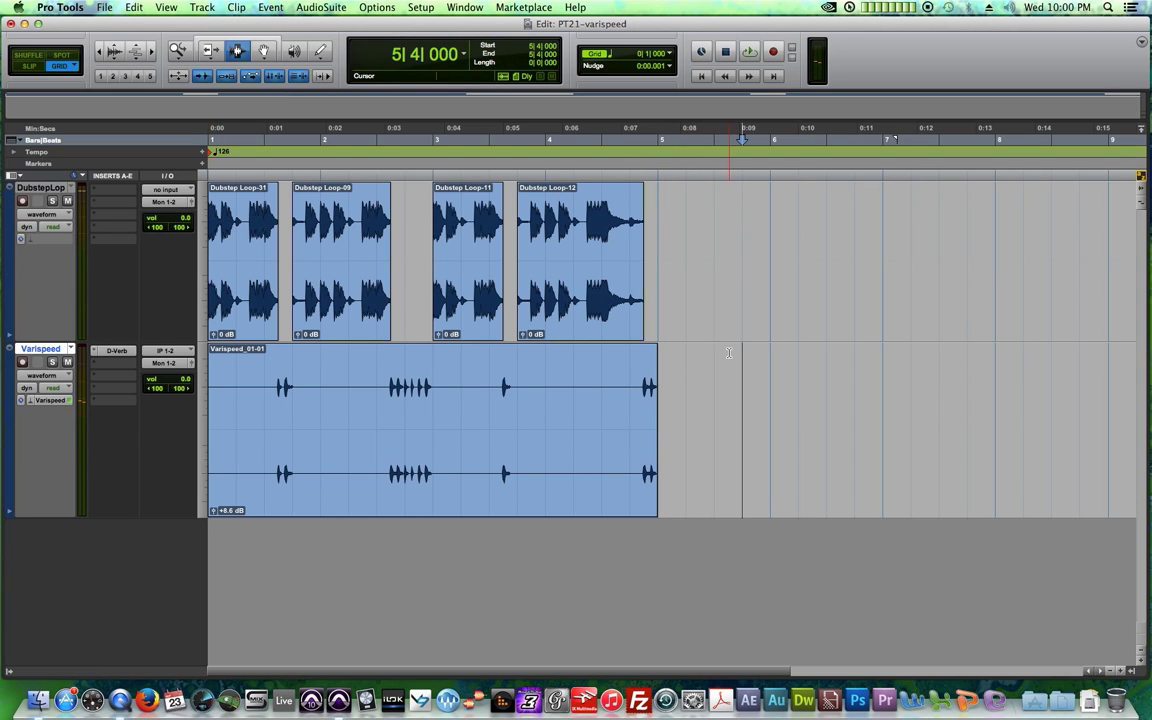
- Reduce the Varispeed track's height and disable Elastic Audio on it
drag(95, 516, 90, 429)
click(34, 406)
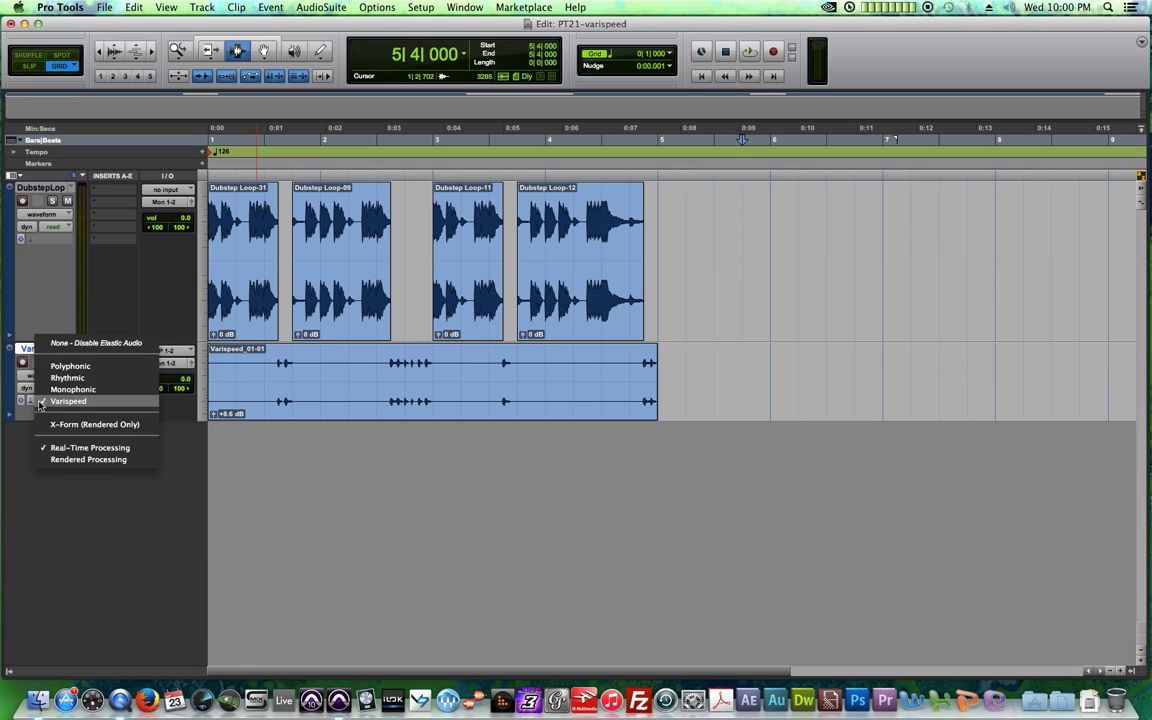
click(58, 338)
- Rename the Varispeed track to HH Vari
double_click(55, 348)
text(HH Vari)
key(Return)
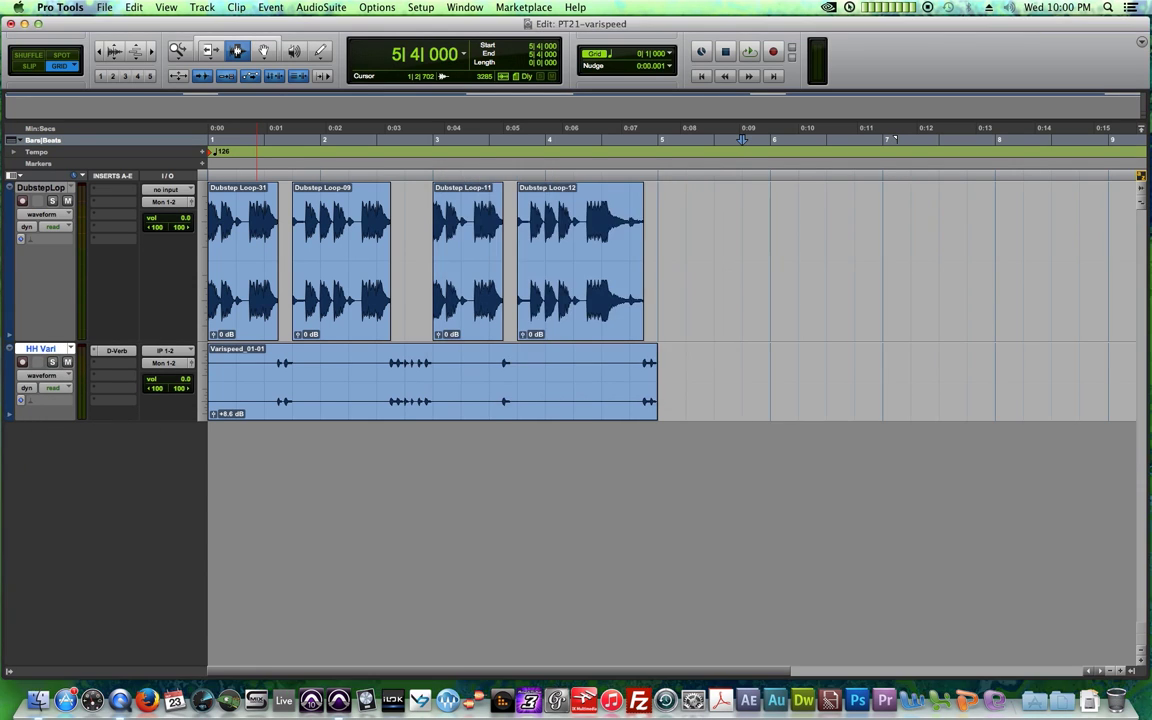
- Create a new stereo audio track and name it Snare Vari
key(super+shift+n)
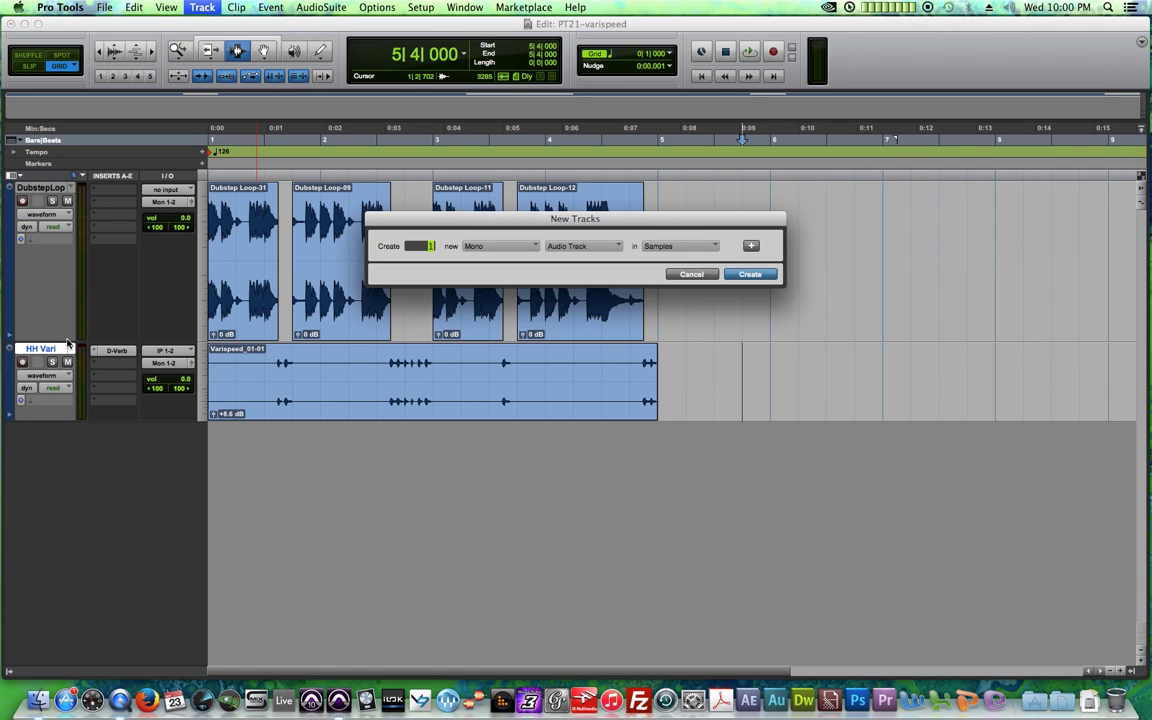
key(Return)
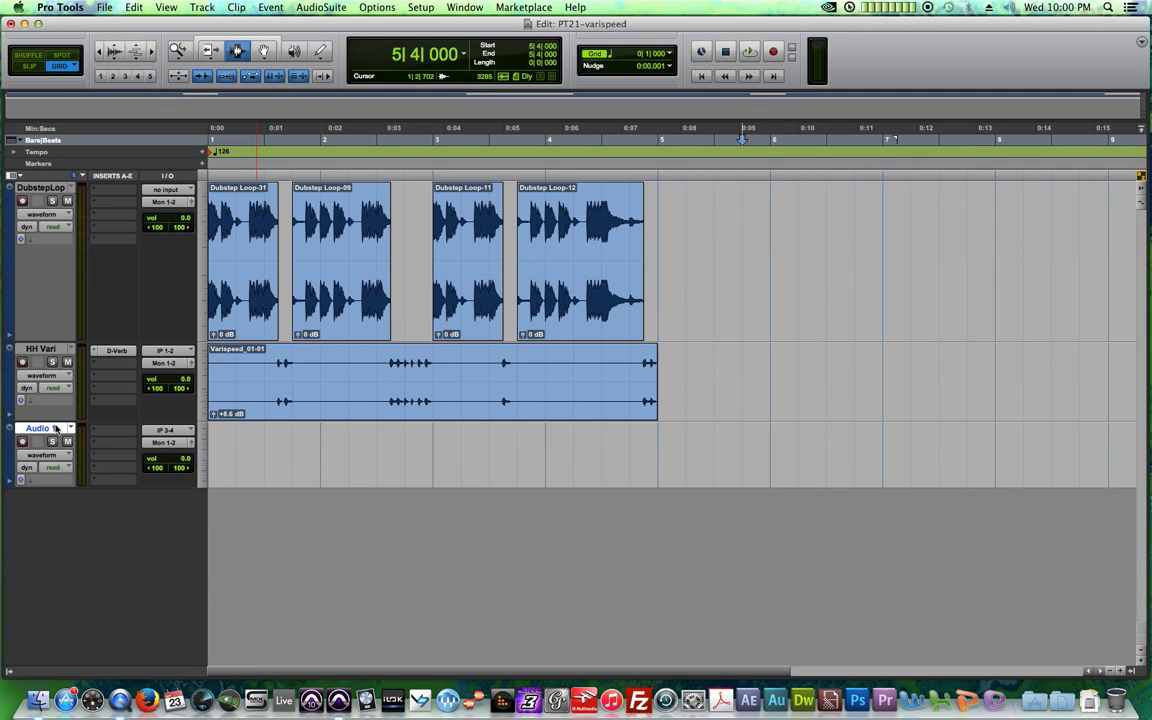
double_click(55, 428)
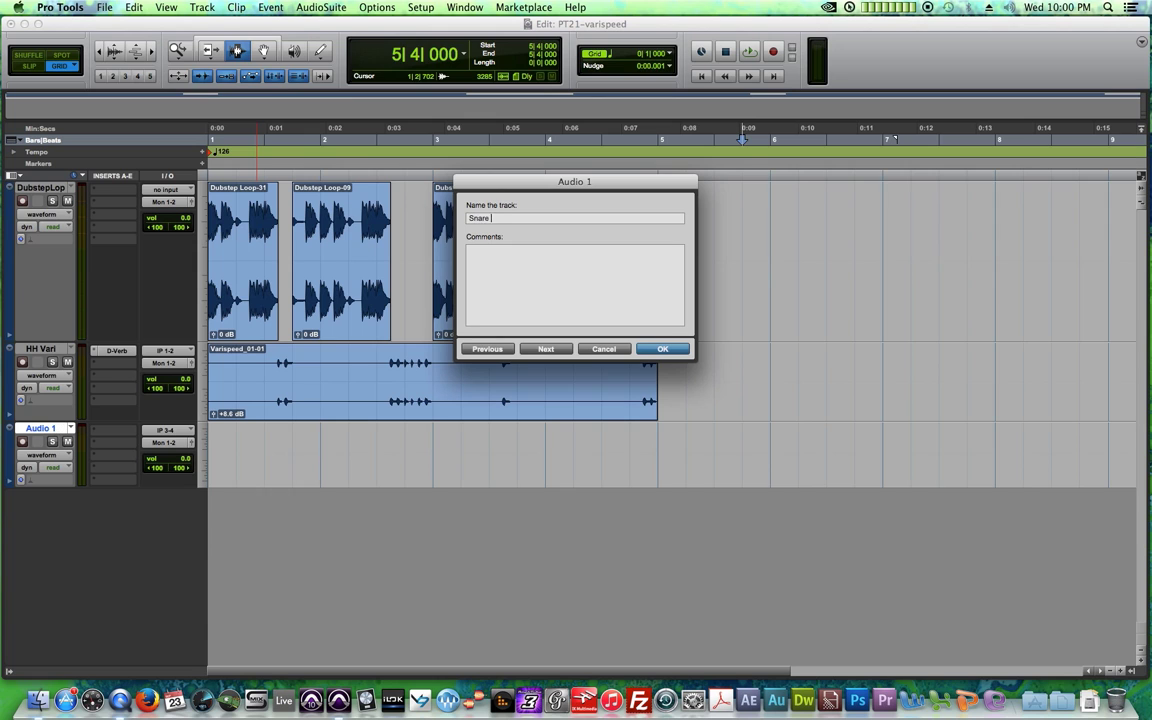
key(Return)
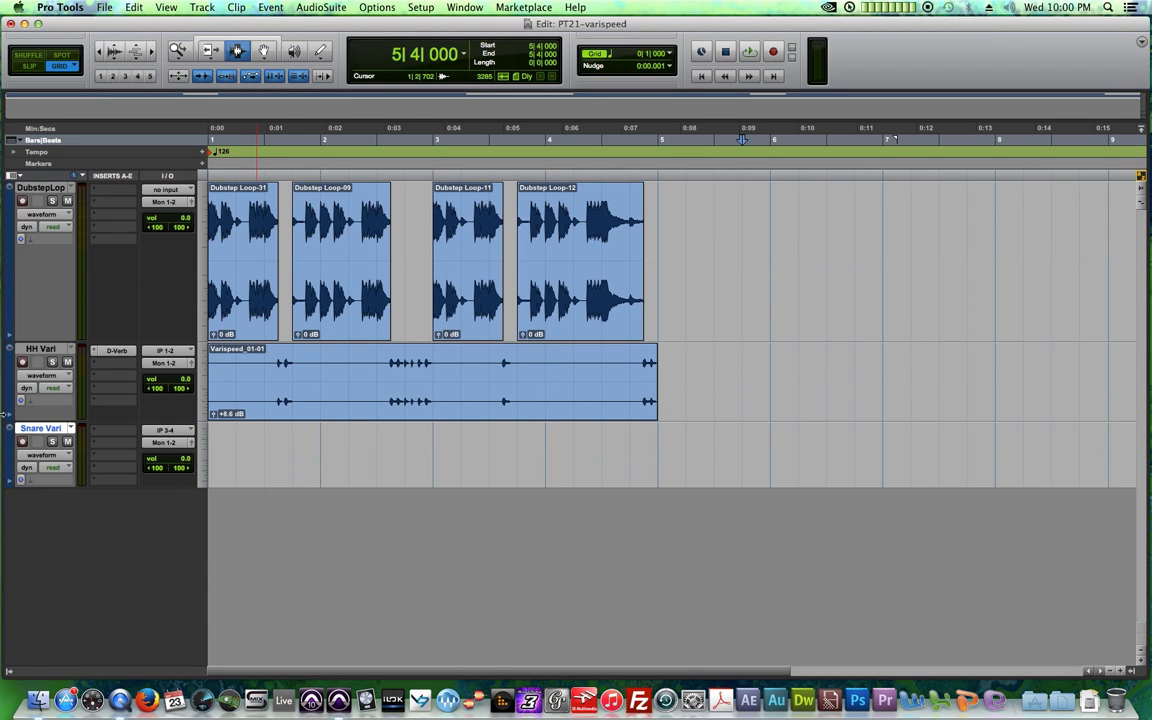
- Move the Snare Vari track above the HH Vari track and increase its height
drag(52, 428, 60, 352)
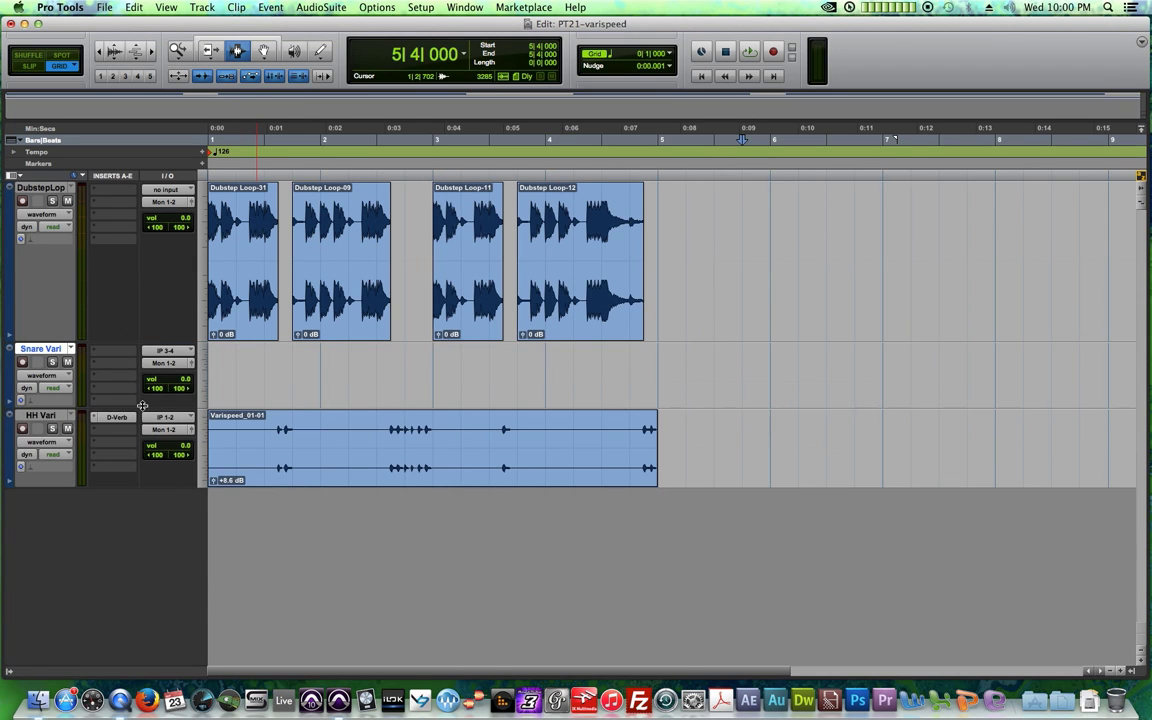
drag(142, 406, 150, 500)
- Set the grid value to sixteenth notes (0|0|240)
click(258, 420)
key(super+bracketright)
key(super+bracketright)
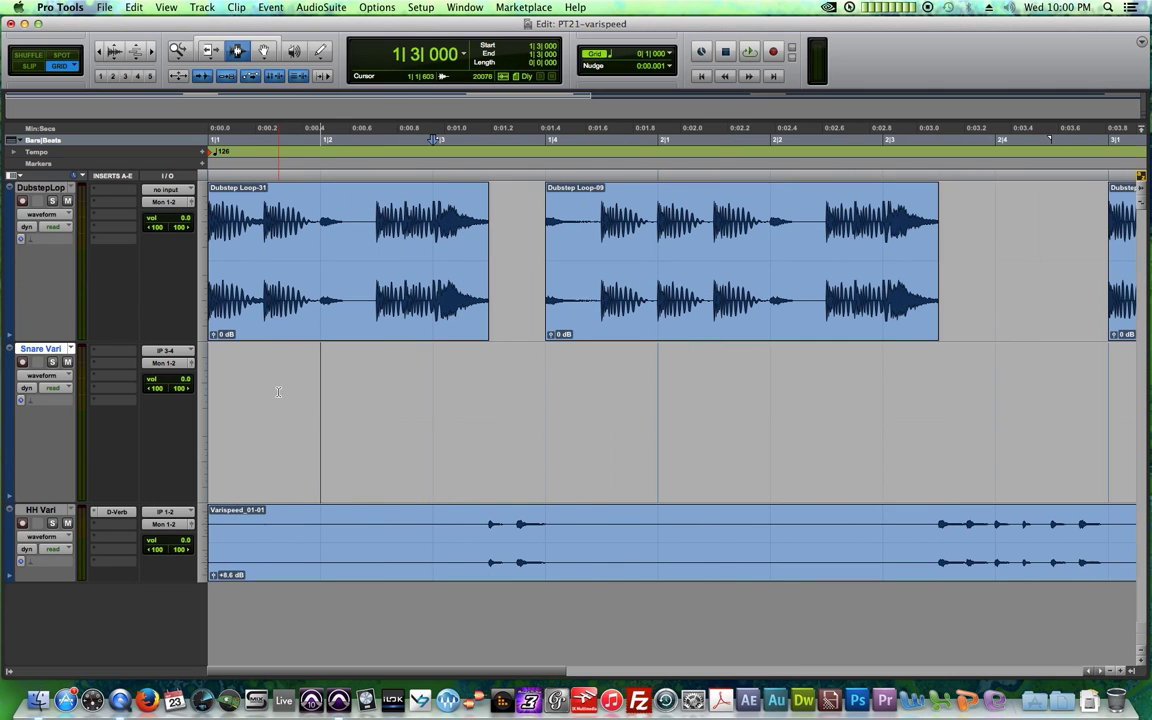
click(447, 312)
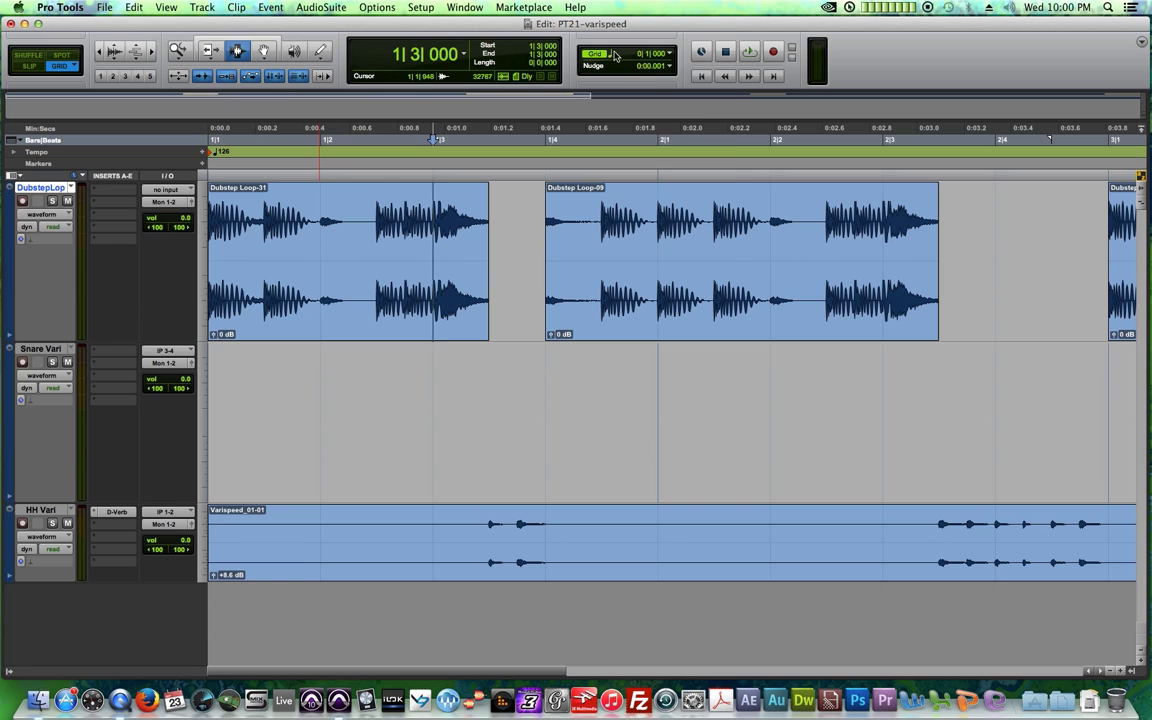
click(615, 55)
click(660, 103)
- Copy the snare hit between 1|3|000 and 1|3|480 of the dubstep loop onto the Snare Vari track at the same position
drag(490, 420, 516, 420)
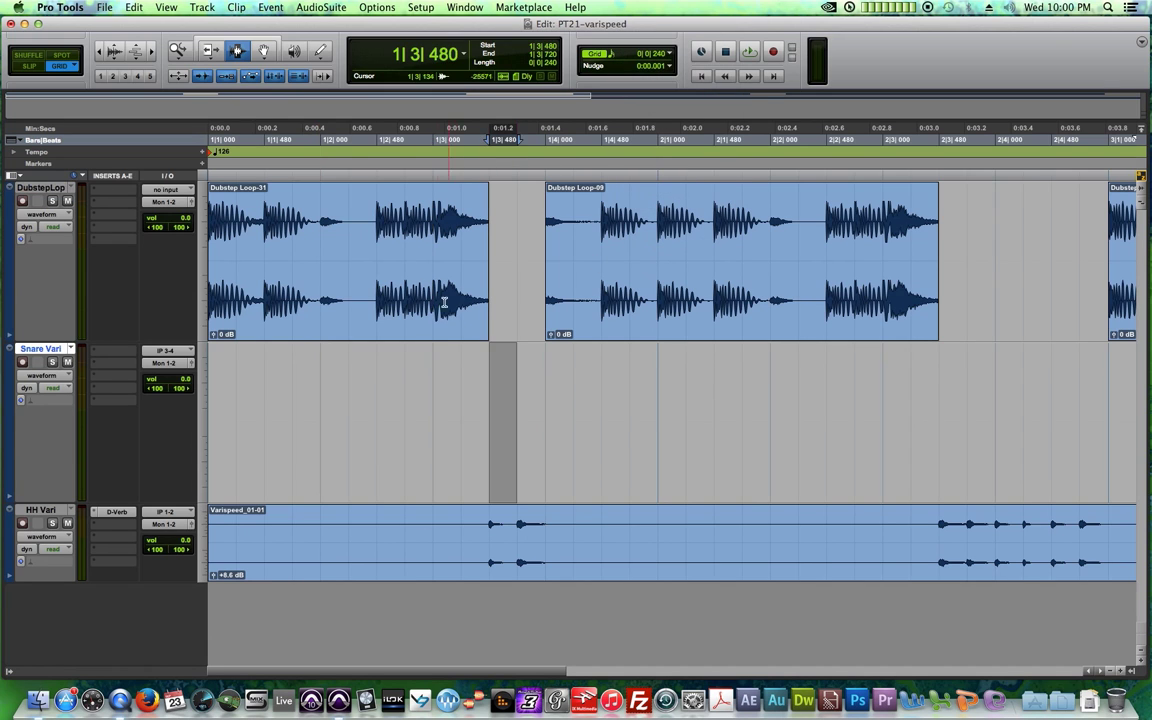
drag(445, 302, 487, 300)
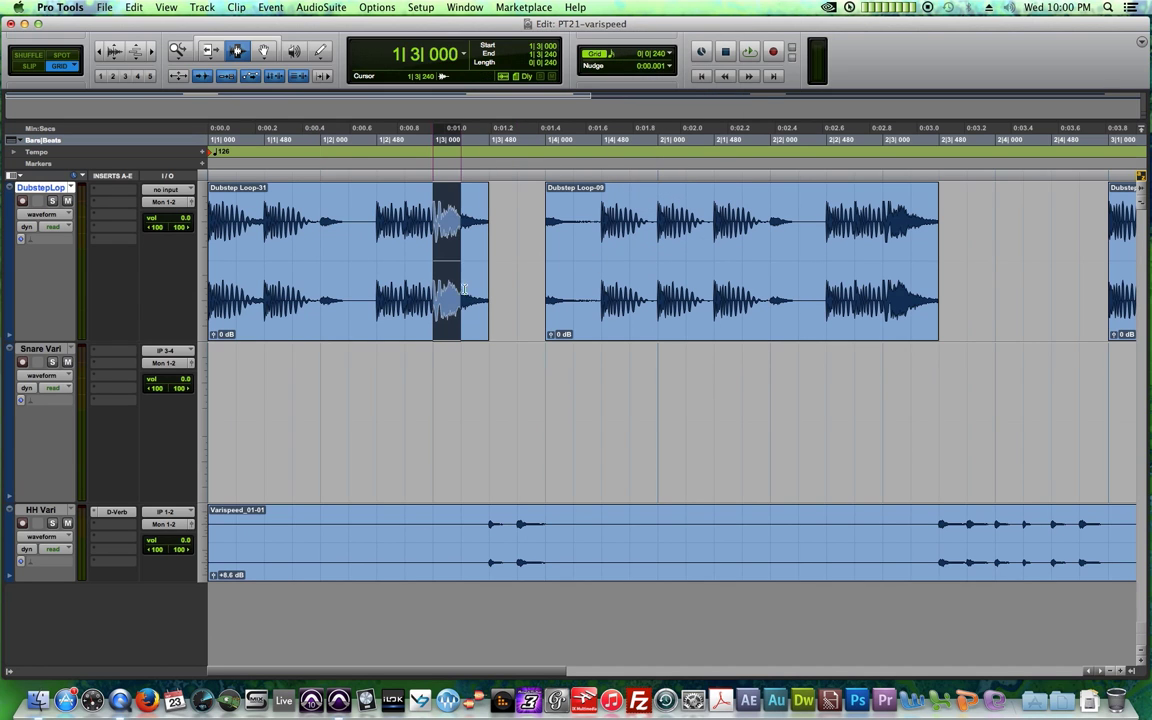
click(442, 411)
key(super+v)
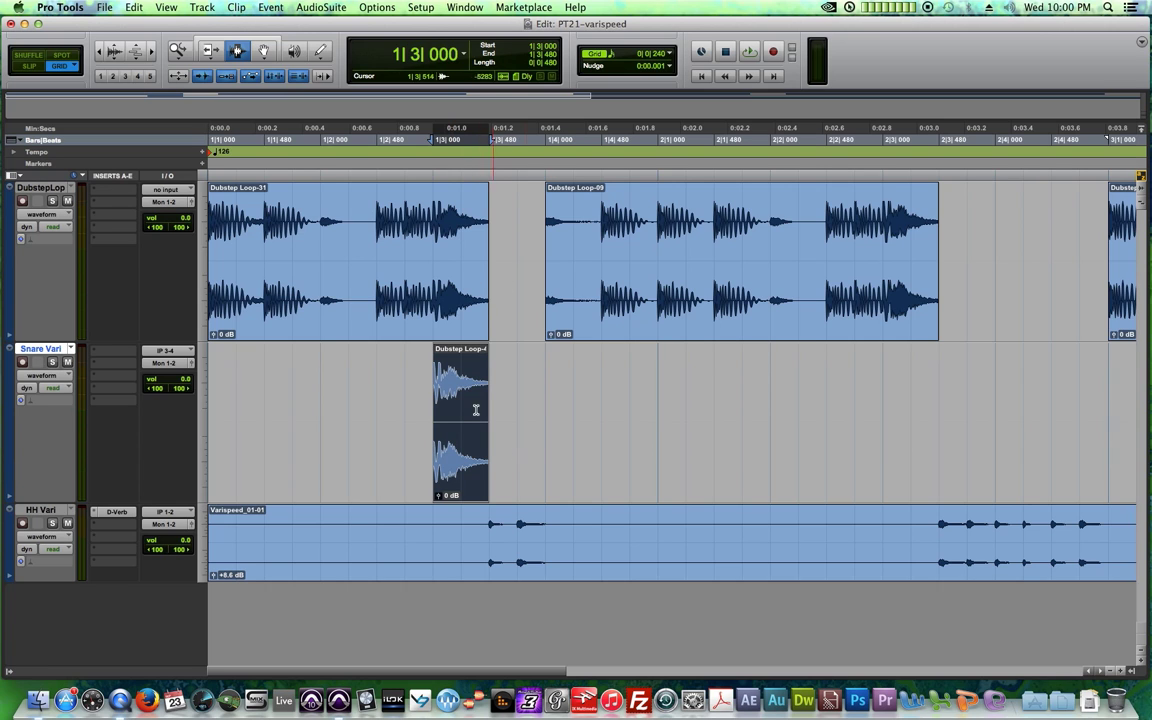
- Solo the Snare Vari track and play back the range from 1|3|000 to 1|4|000
drag(441, 244, 486, 247)
drag(441, 408, 490, 404)
click(432, 404)
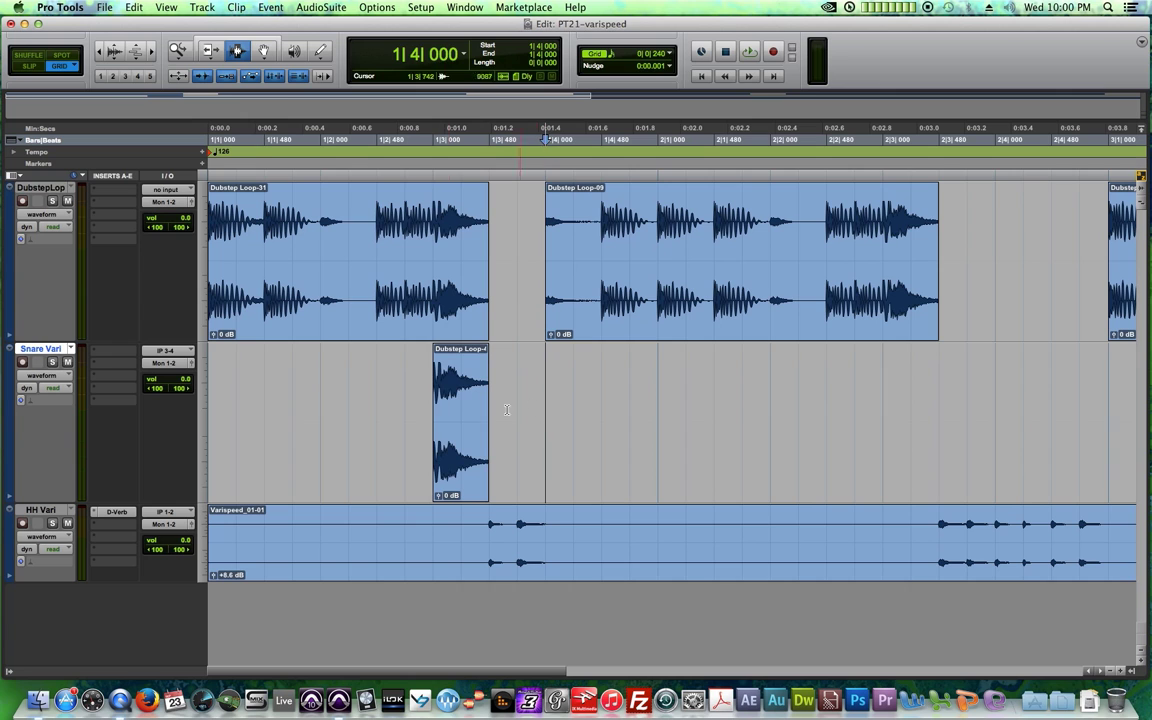
key(super+bracketleft)
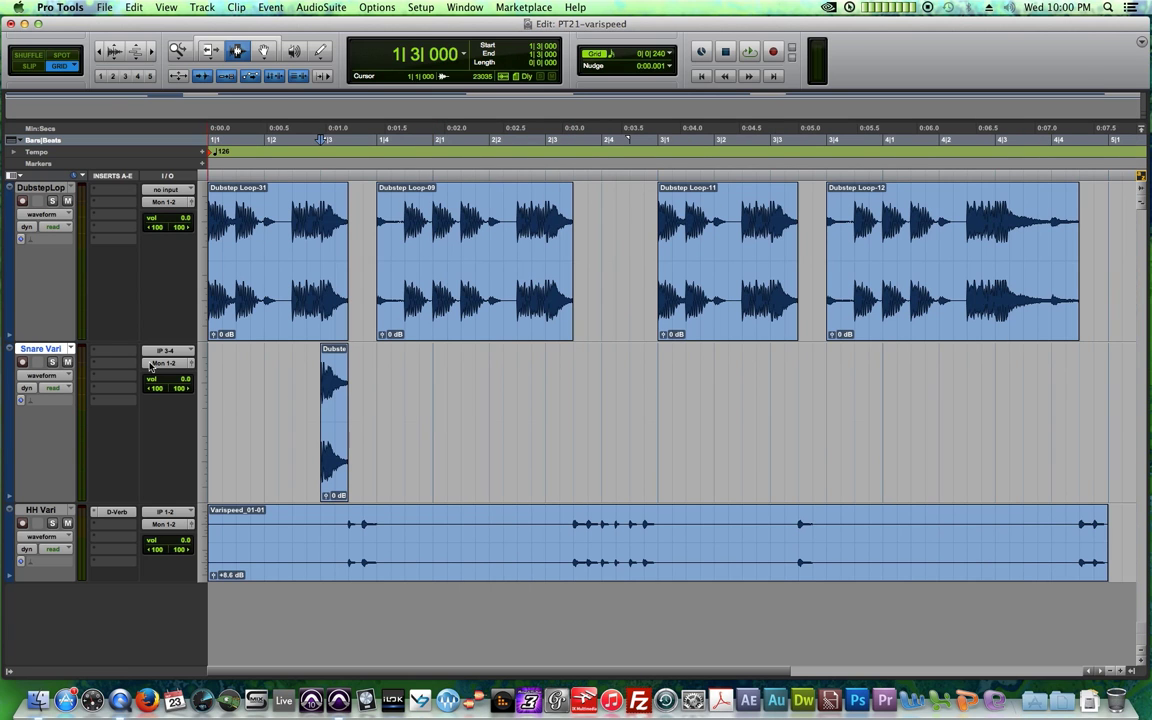
drag(328, 393, 377, 395)
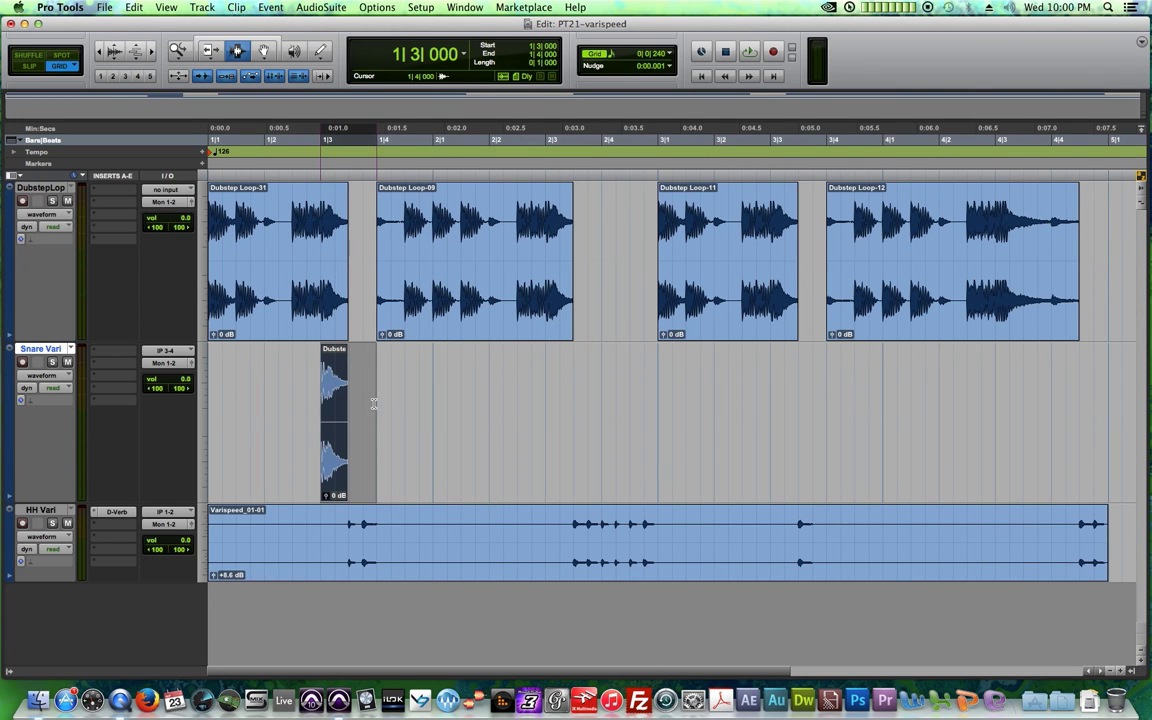
click(52, 361)
key(space)
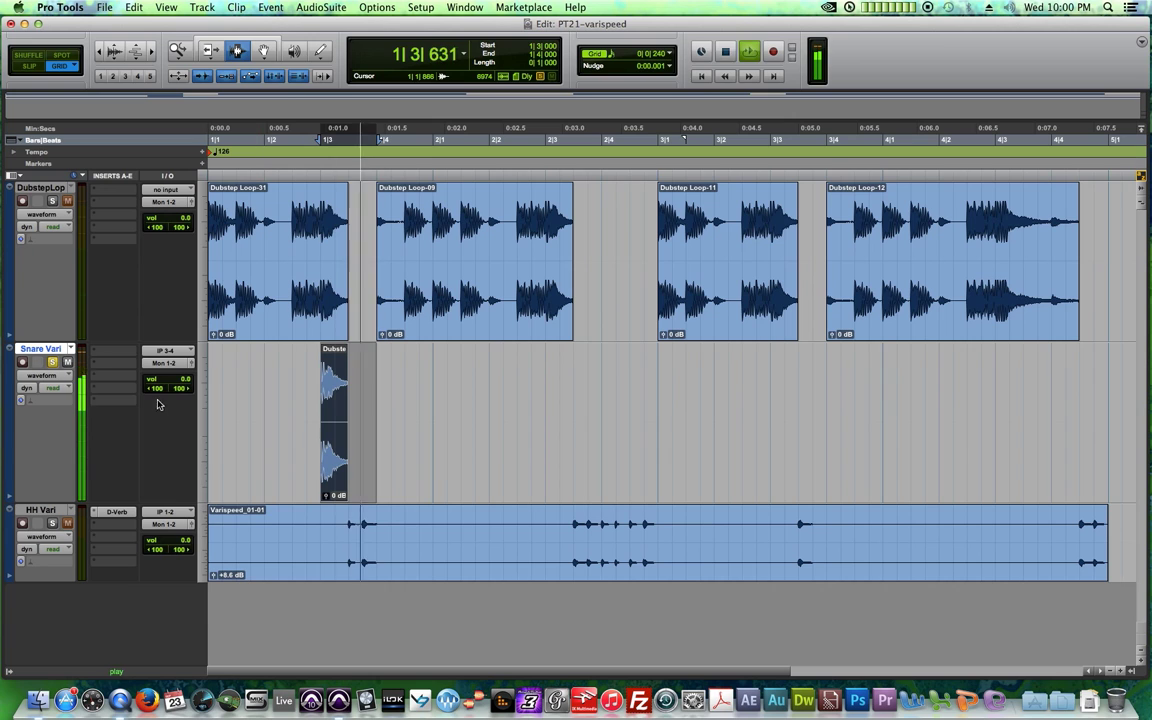
- Enable Varispeed Elastic Audio on the Snare Vari track and switch its track view to warp
click(53, 405)
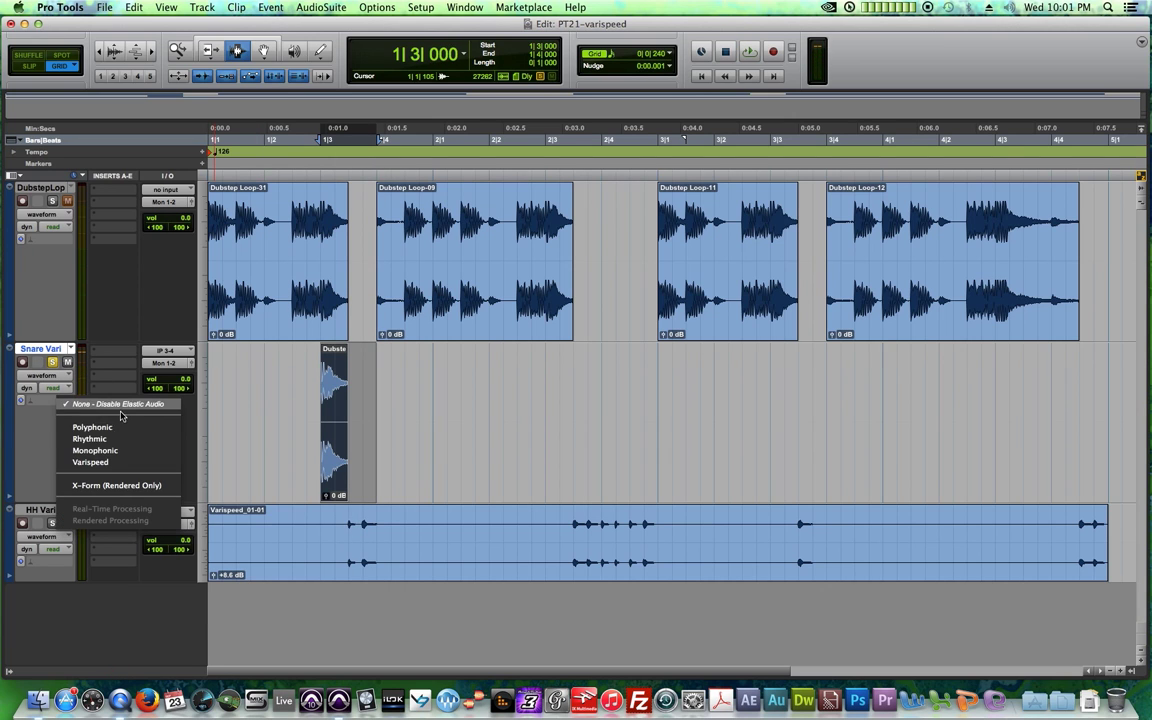
click(60, 465)
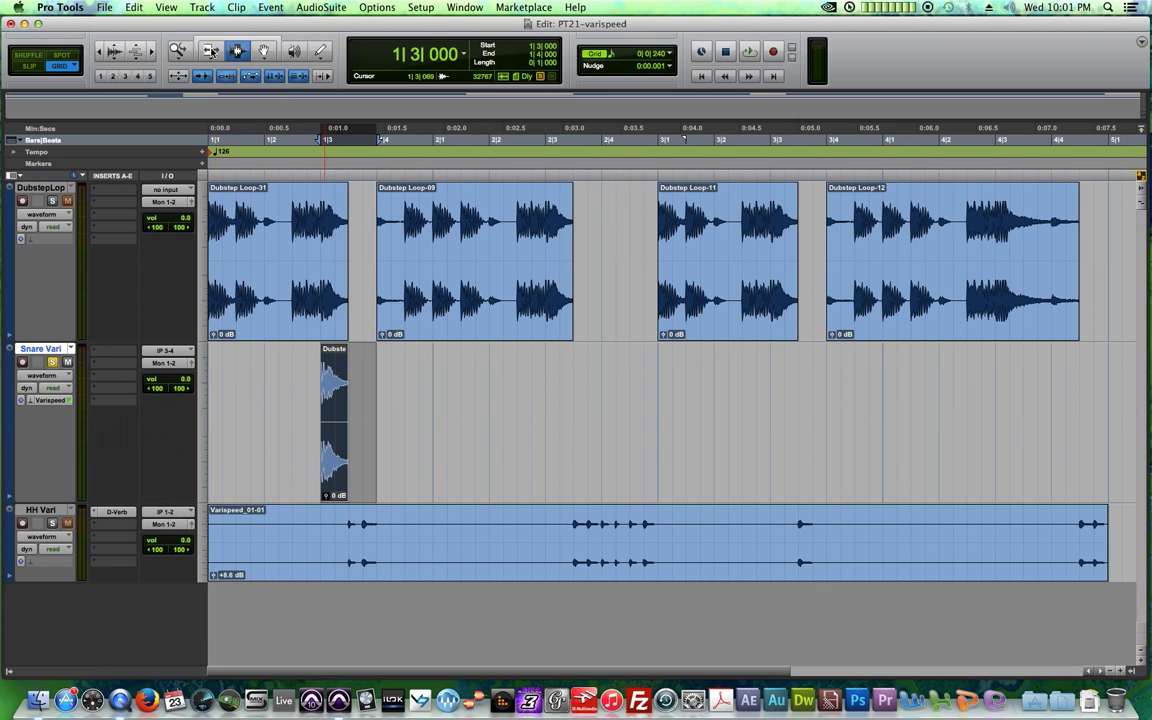
click(60, 375)
click(100, 371)
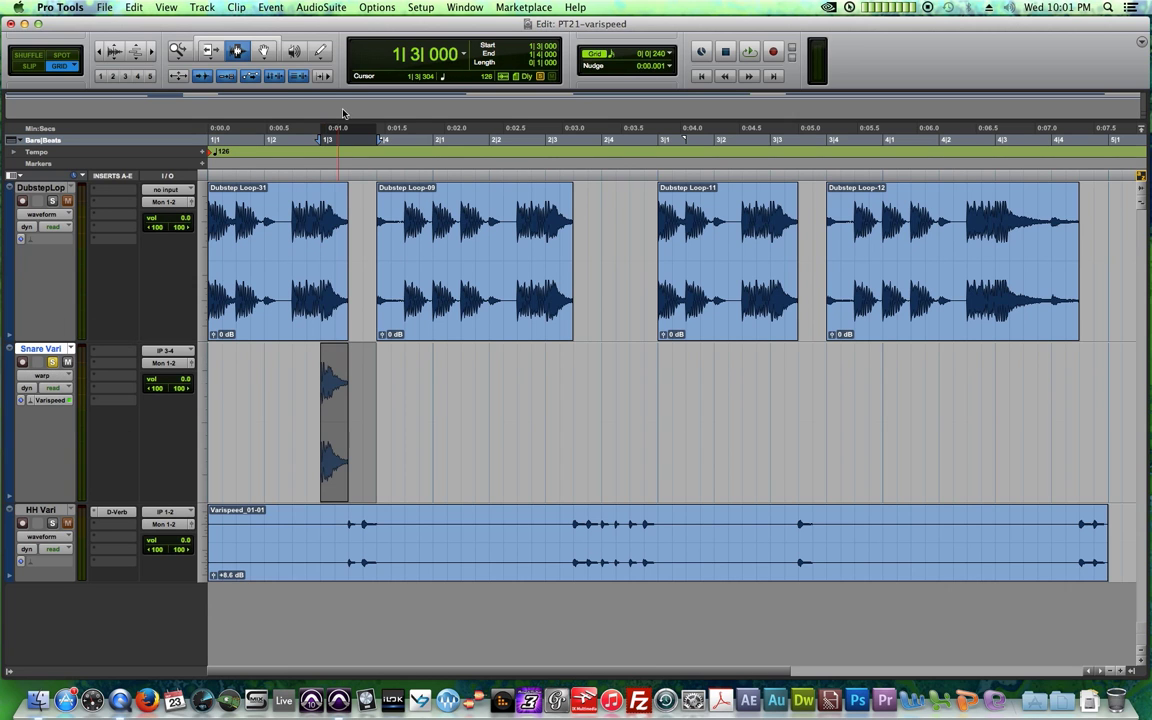
- Stretch the end of the snare clip to 1|4|000 in warp view
click(265, 52)
click(370, 163)
key(super+bracketright)
key(super+bracketright)
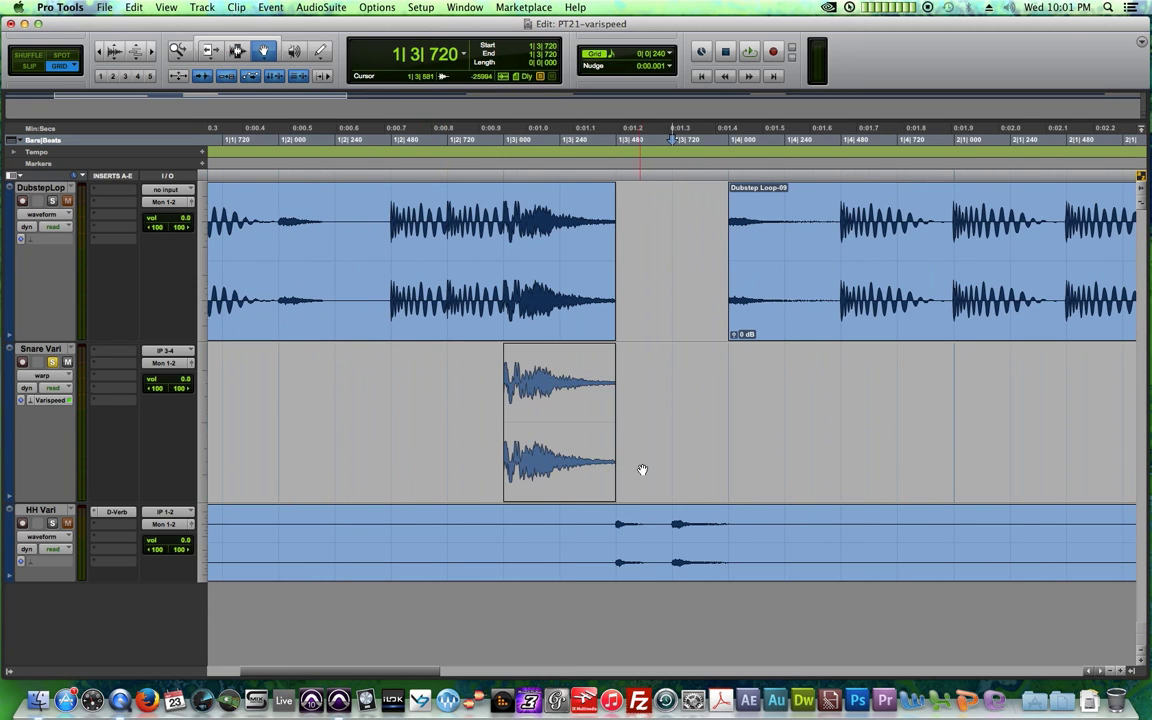
drag(614, 408, 725, 410)
- Play back the stretched snare clip from 1|2|480 and again from 1|2|720
key(super+bracketleft)
key(space)
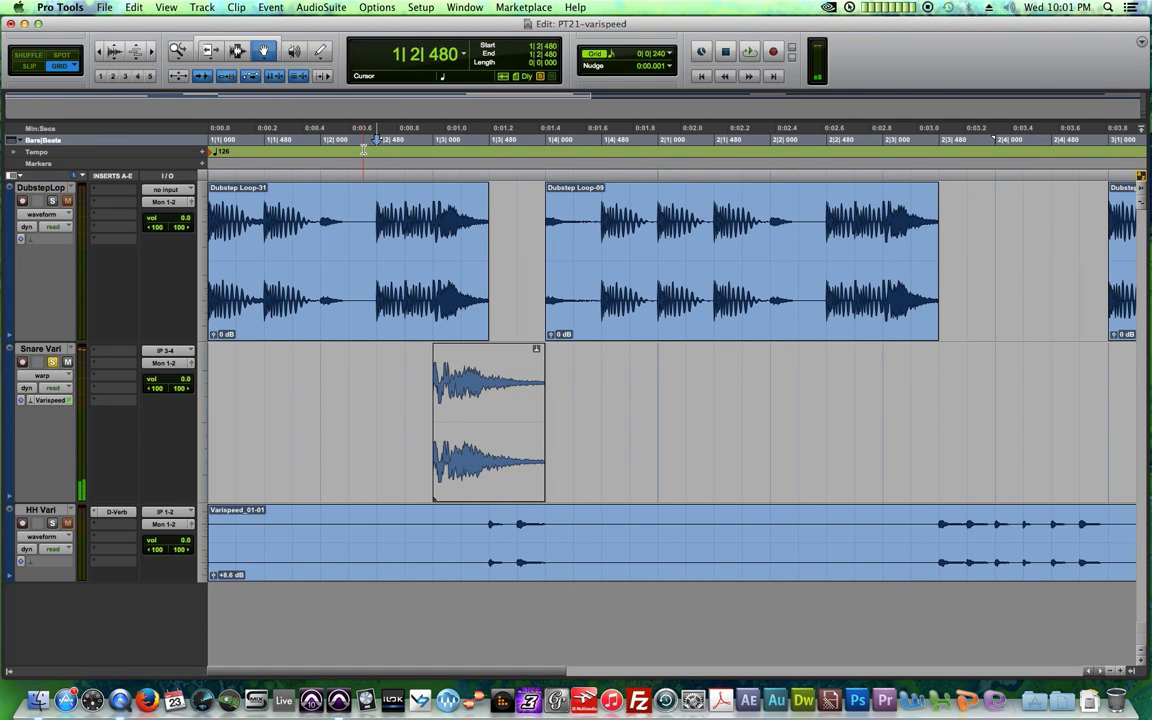
key(space)
key(super+bracketleft)
key(super+bracketleft)
key(super+bracketright)
key(super+bracketright)
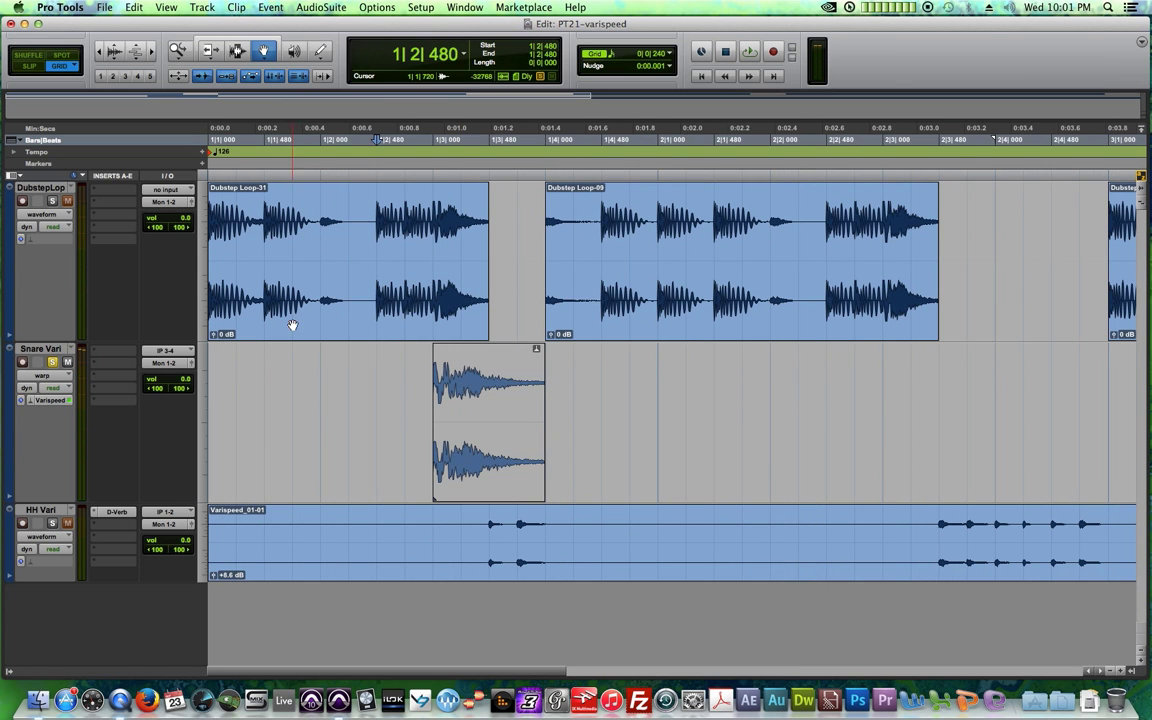
click(407, 160)
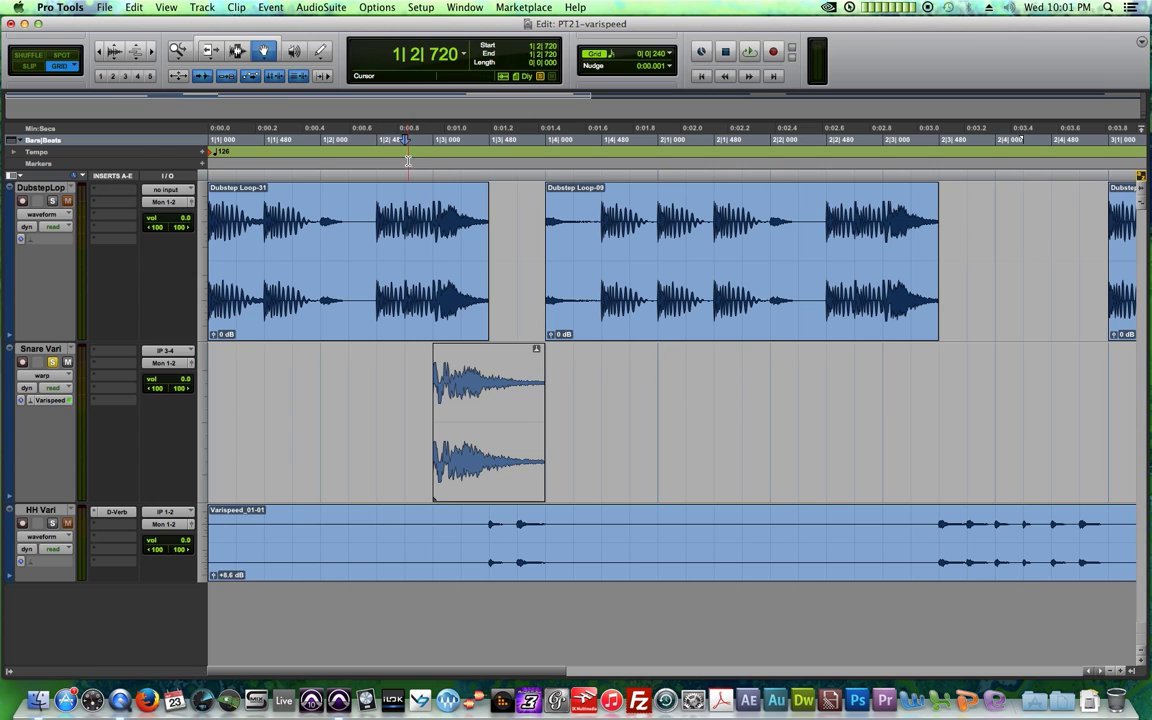
key(space)
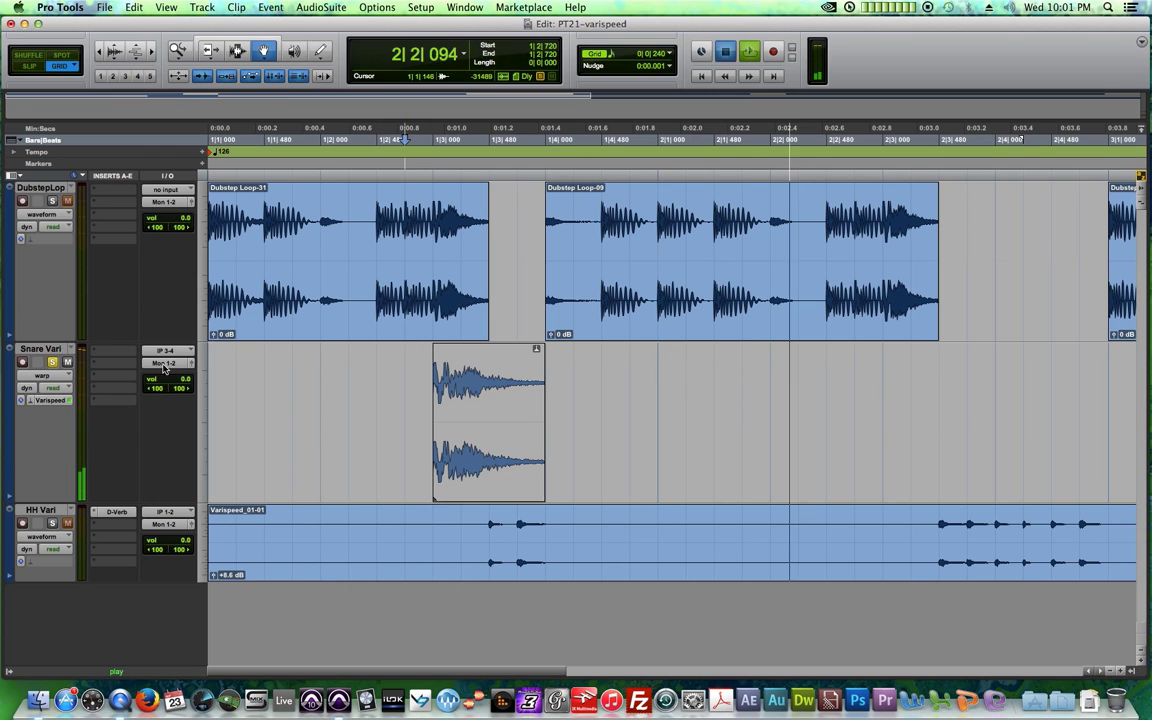
key(space)
- Switch the Snare Vari track to waveform view and add a fade-out to the snare clip from 1|3|240 to 1|4|000
click(42, 375)
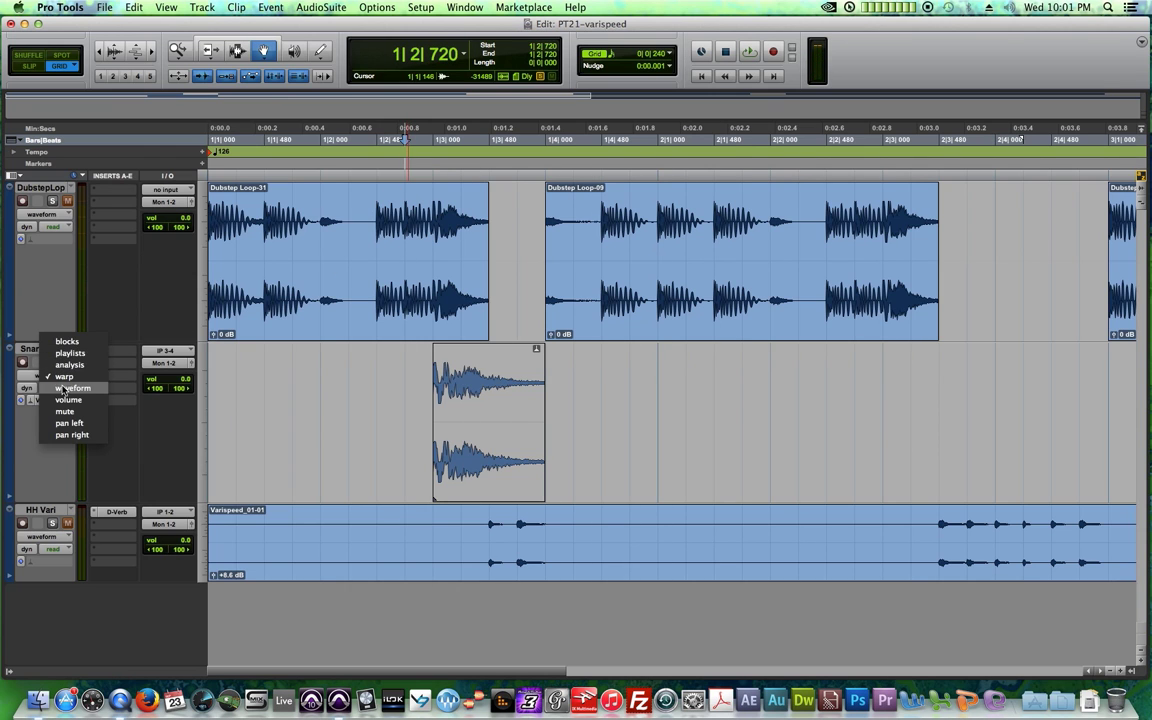
click(63, 388)
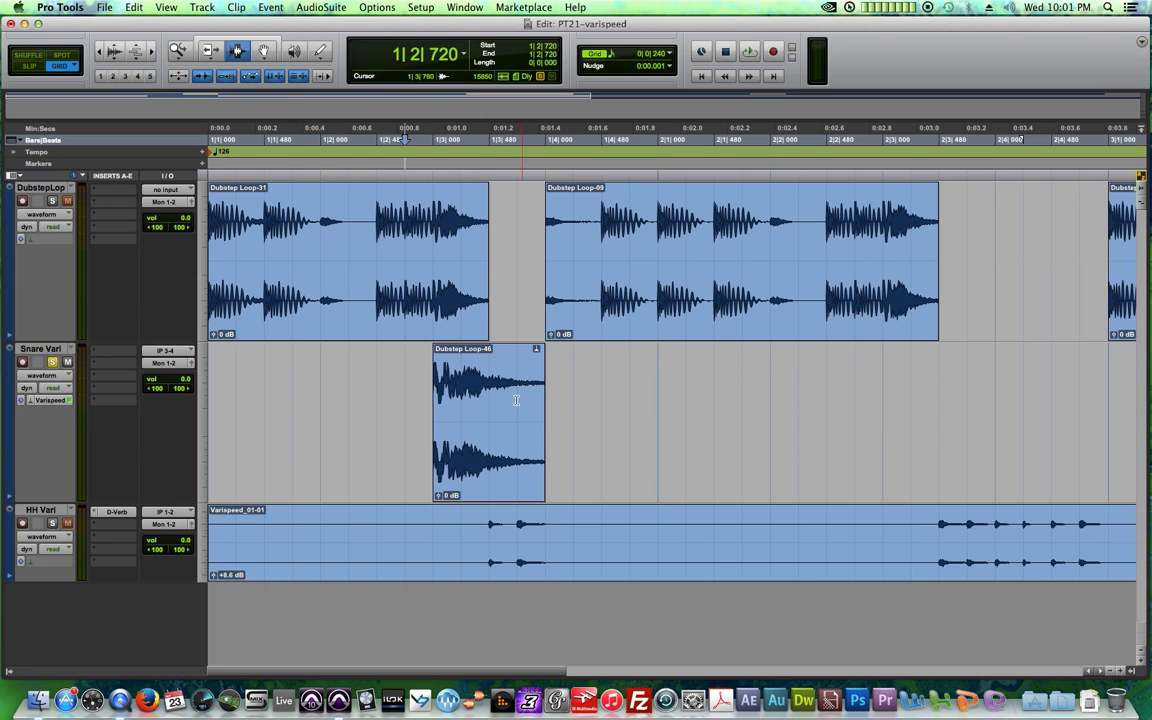
drag(460, 397, 593, 400)
key(ctrl+super+f)
click(648, 396)
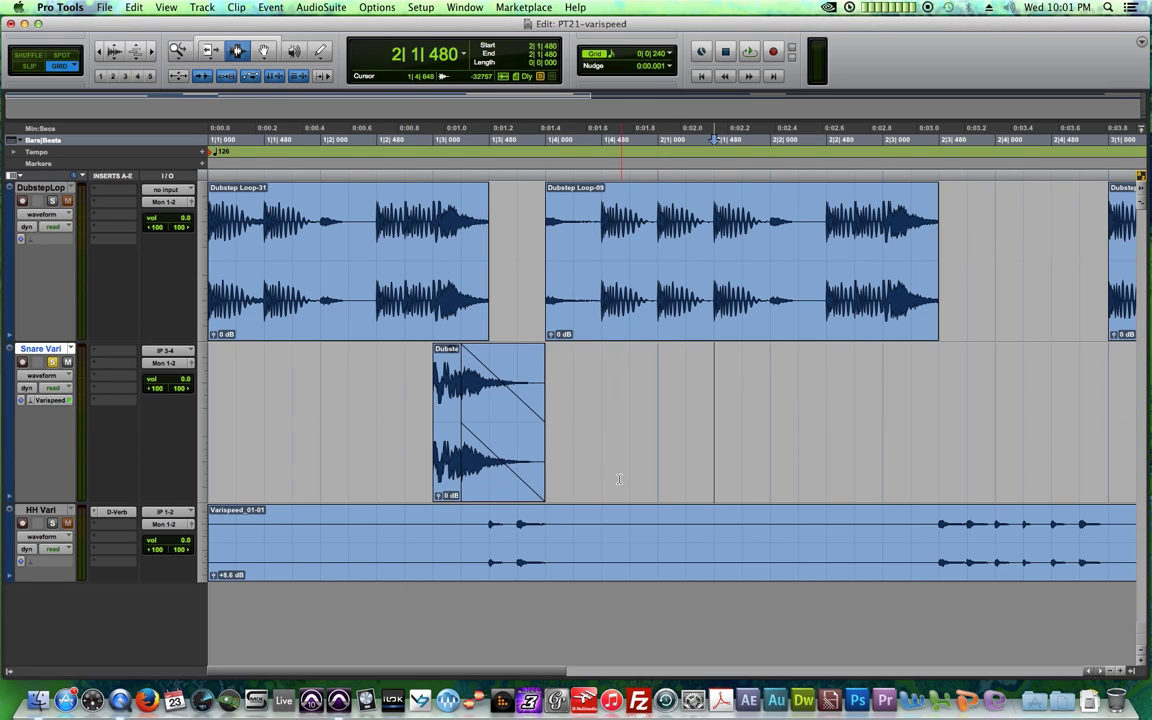
- Play back the faded snare clip from 1|2|480
key(space)
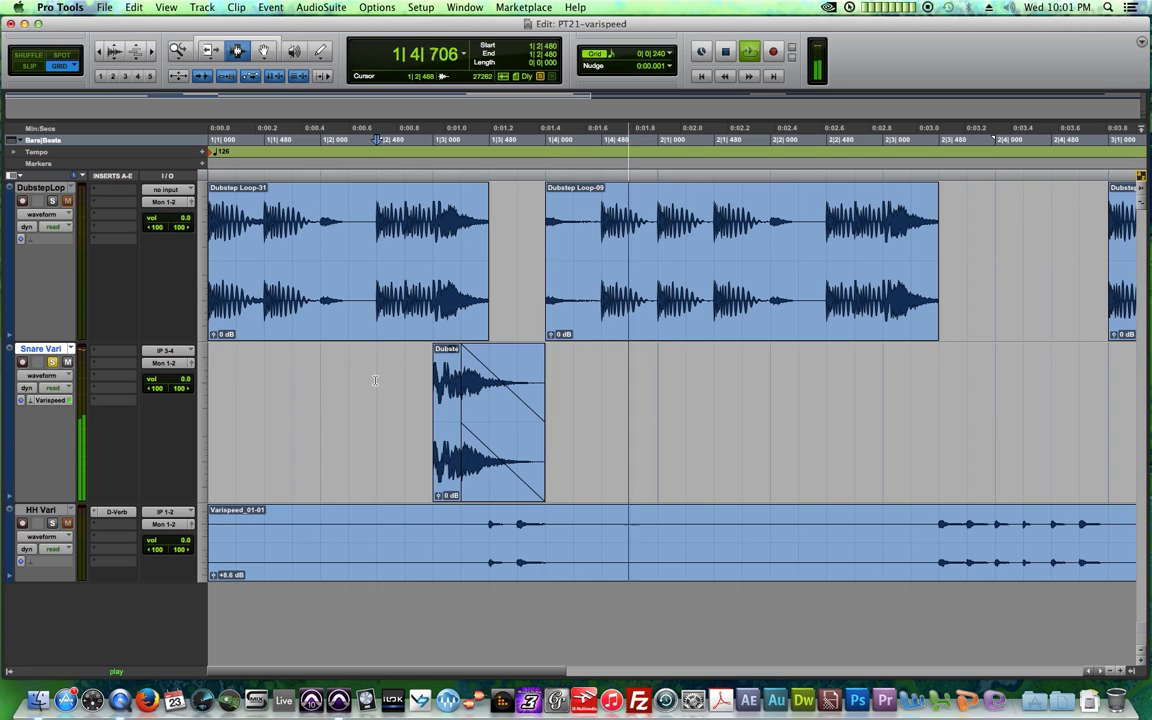
key(super+bracketleft)
key(super+bracketleft)
key(space)
- Copy the faded snare clip to beat three of bars 2, 3 and 4, and return to the session start
key(F8)
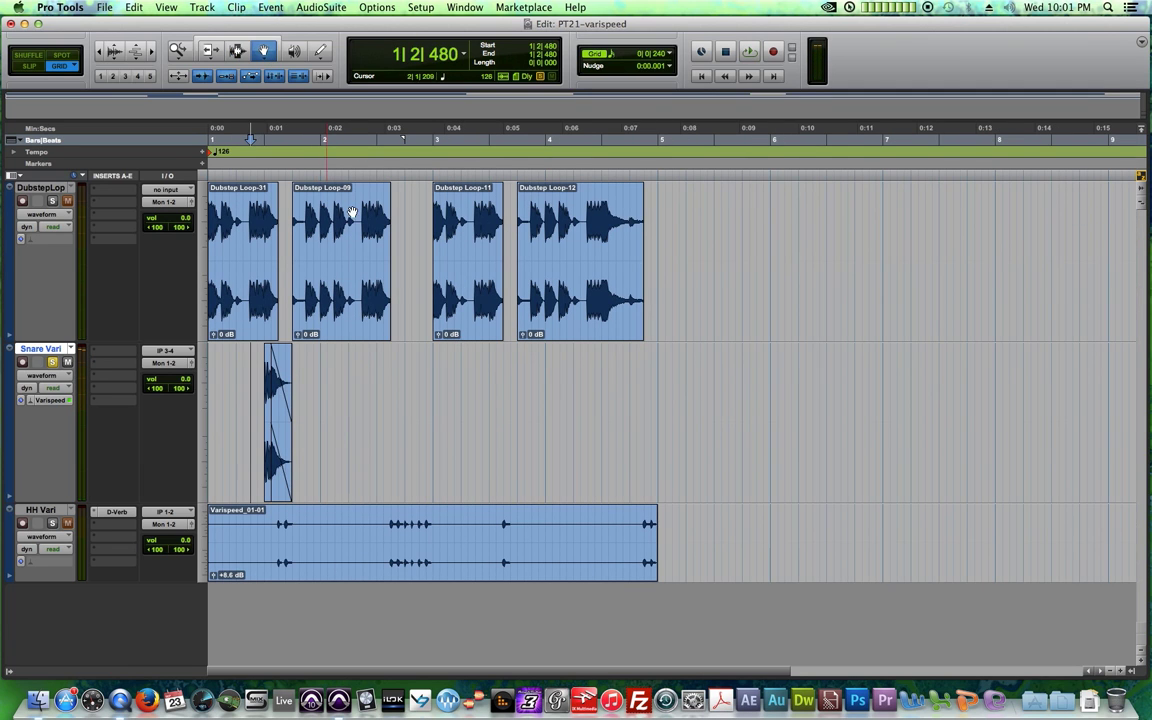
drag(270, 400, 607, 419)
key(Return)
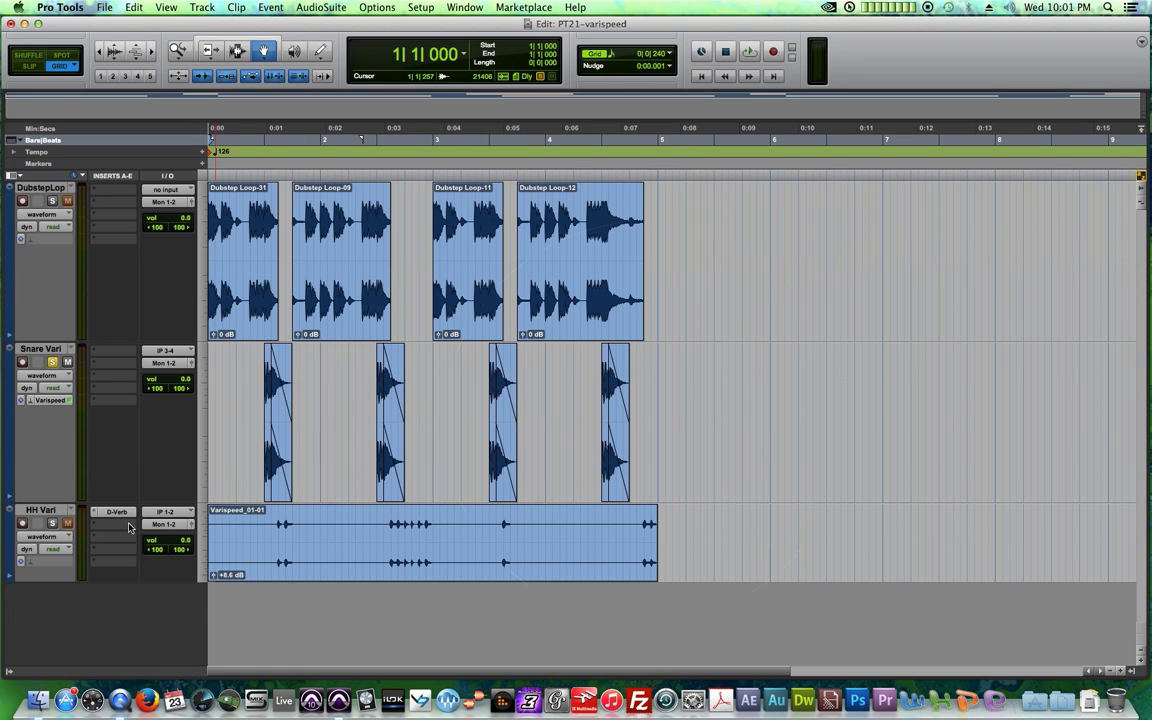
- Copy the D-Verb insert from HH Vari to Snare Vari and set its wet/dry mix to 51%
drag(115, 390, 116, 351)
click(116, 351)
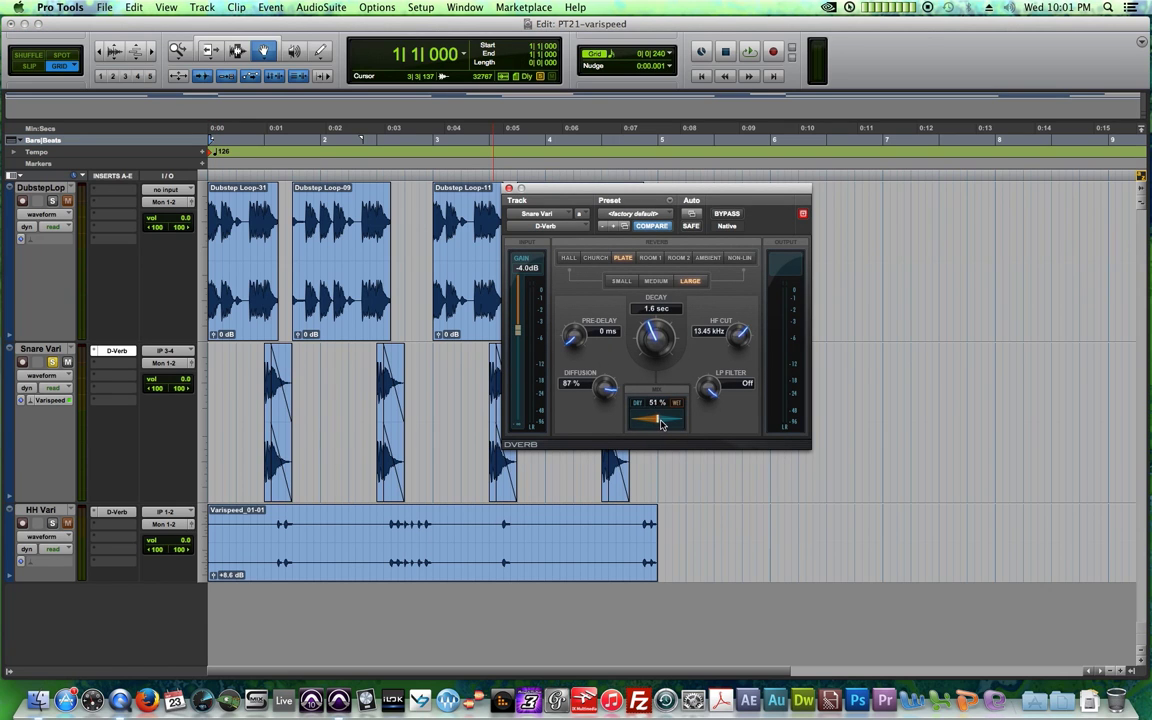
click(509, 188)
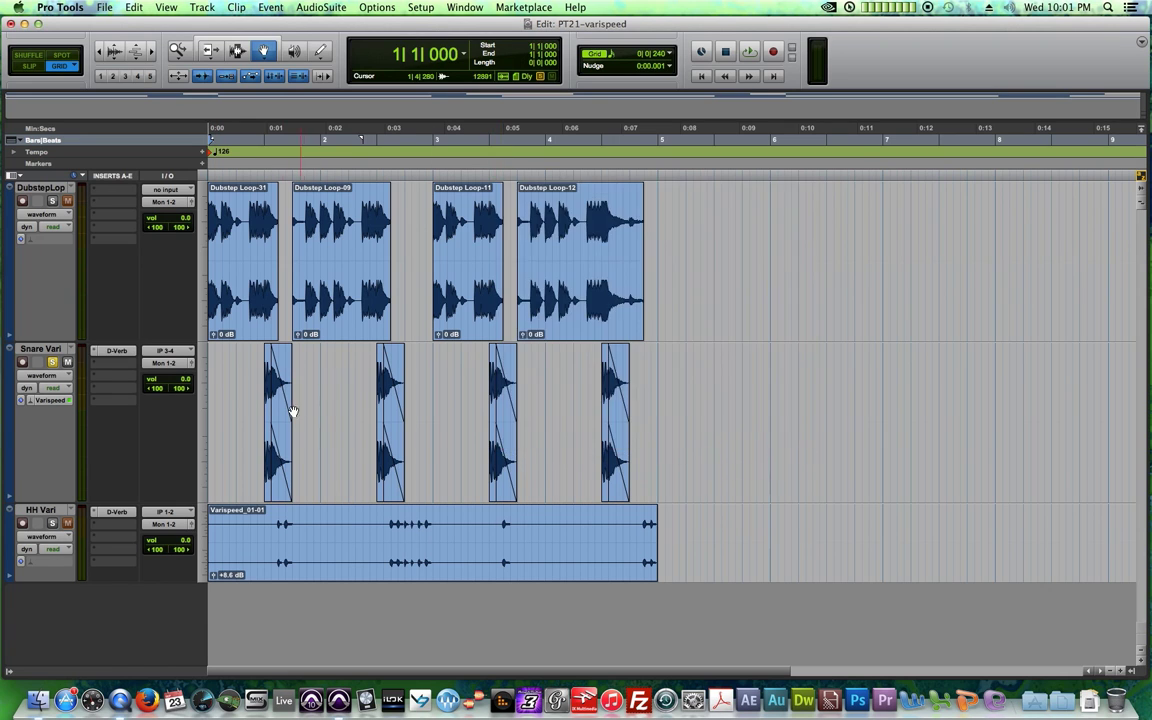
- Play back the soloed snare hits with reverb from 1|2|480
click(250, 141)
key(space)
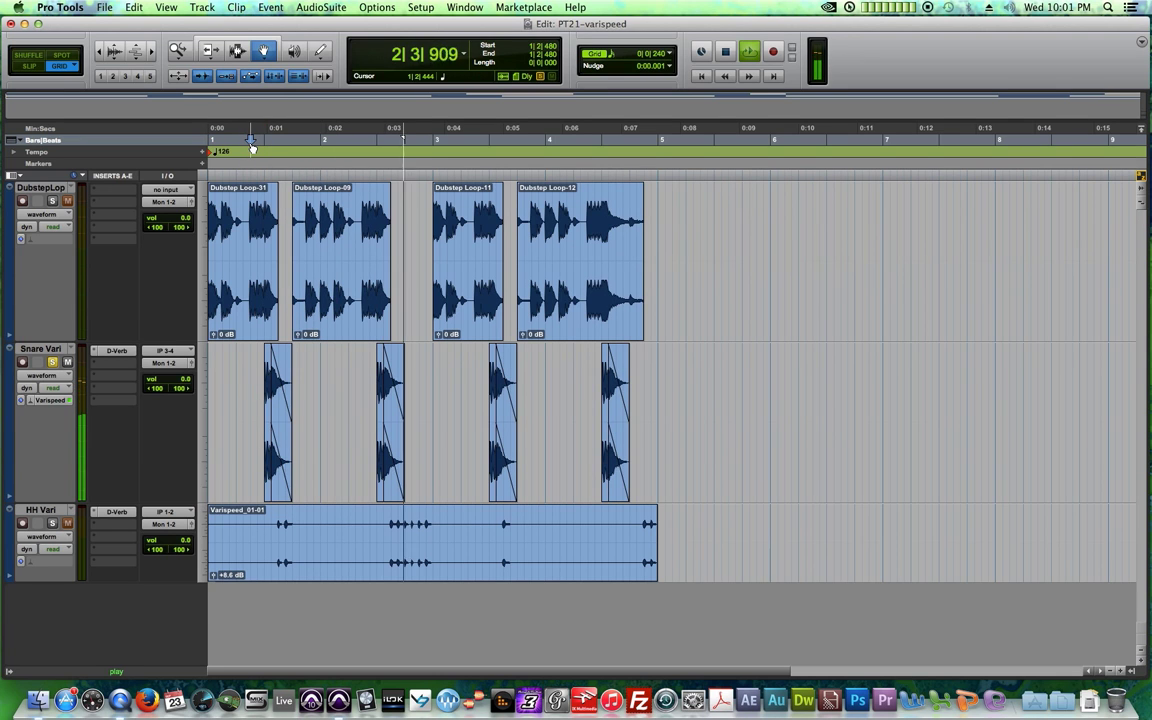
key(space)
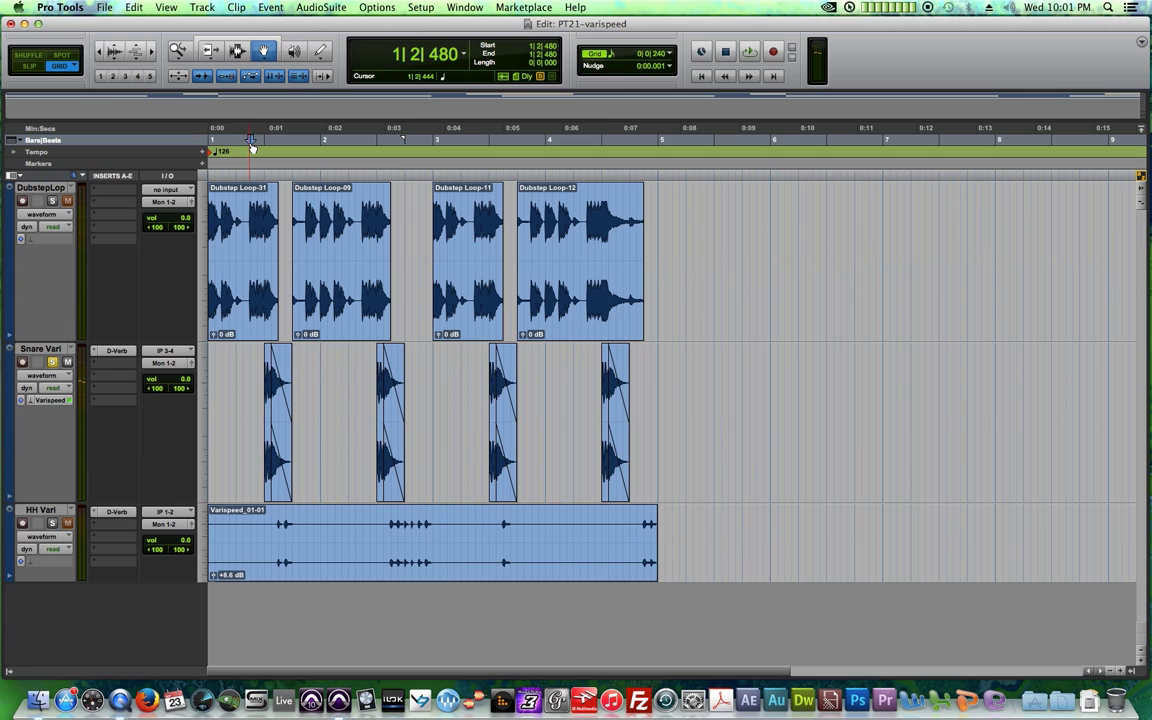
- Unsolo the Snare Vari track and reduce the height of all tracks
click(56, 364)
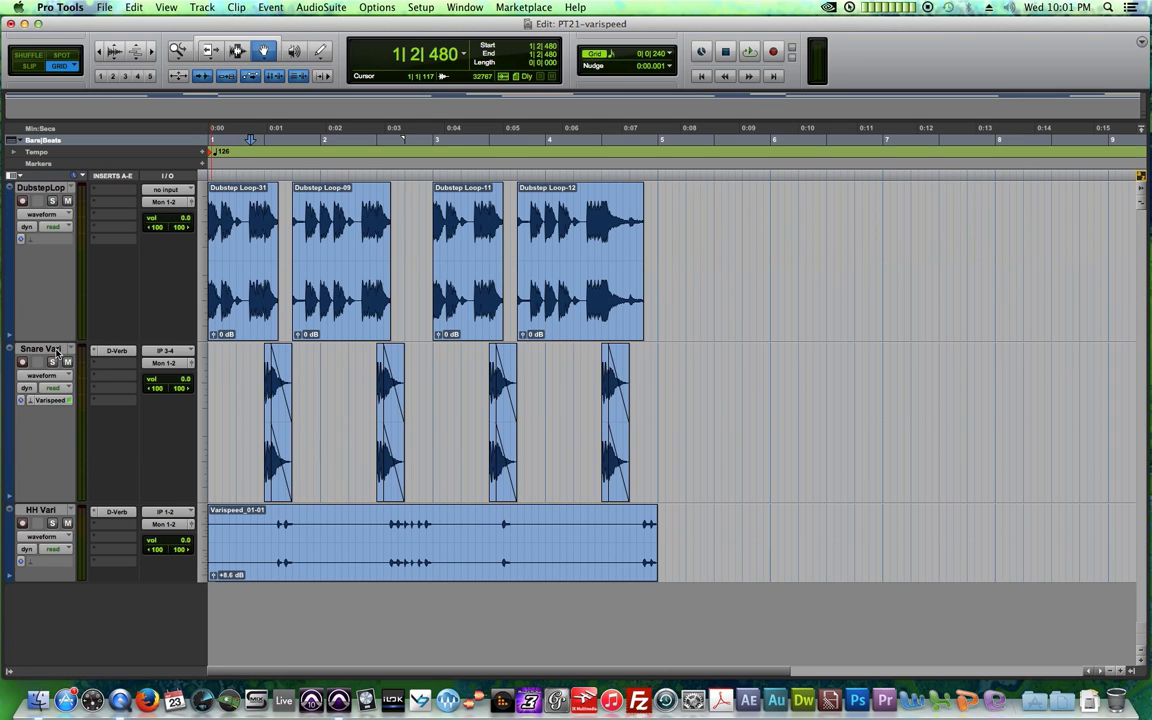
drag(57, 342, 58, 255)
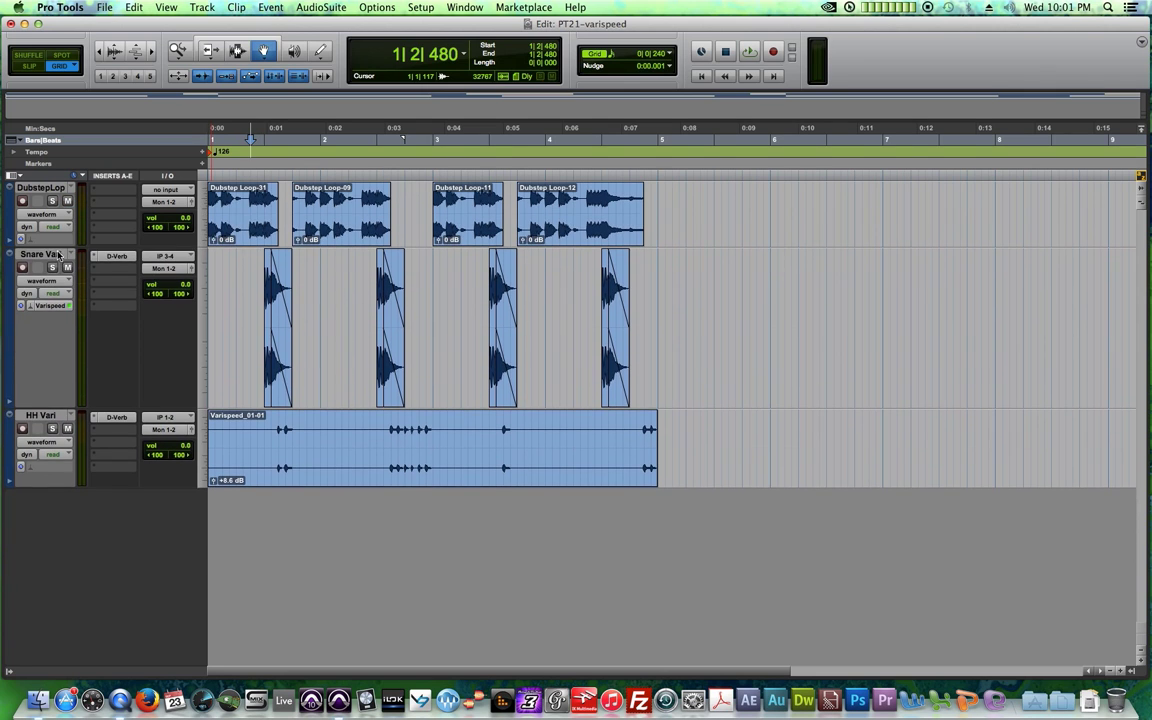
alt+click(56, 246)
- Play all three tracks together from the session start
key(Return)
key(space)
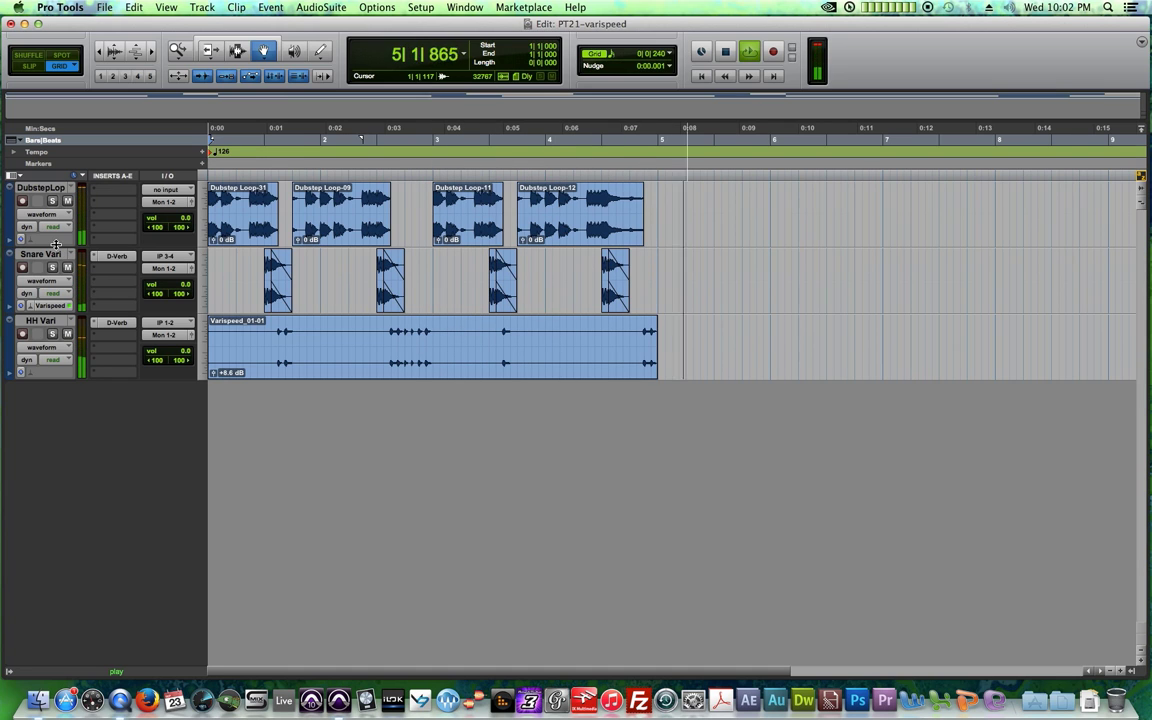
- Stop playback, add a stereo audio track directly below DubstepLoop and name it Kick Vari
key(space)
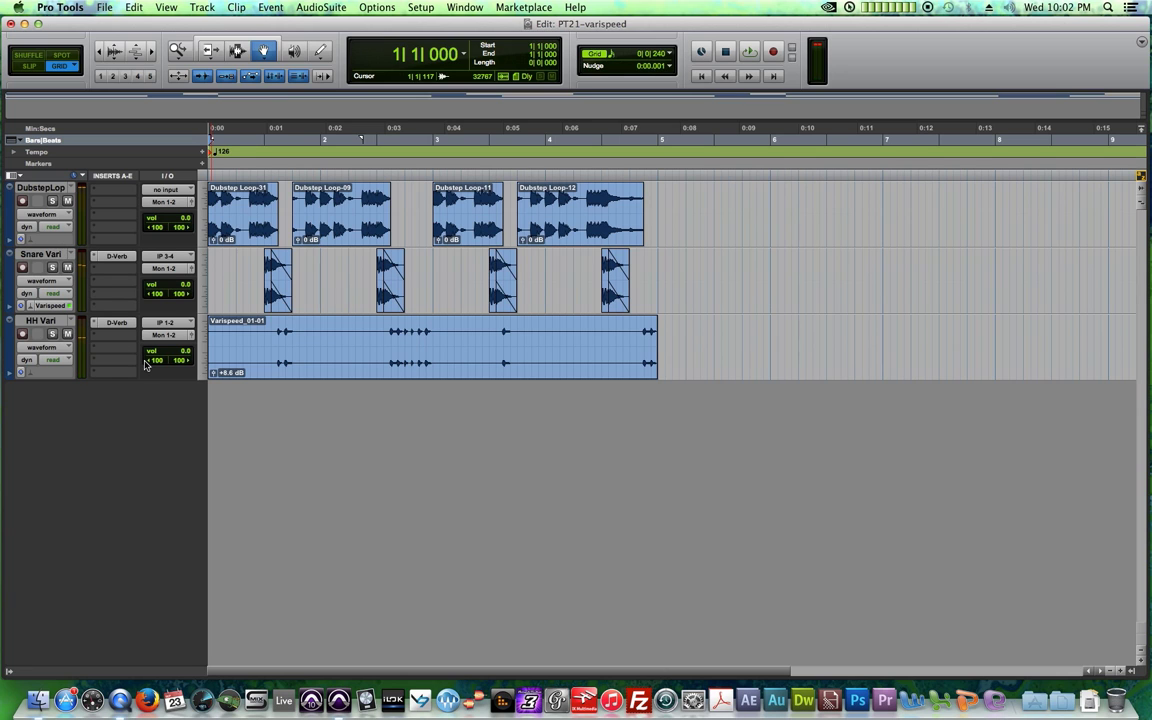
key(super+shift+n)
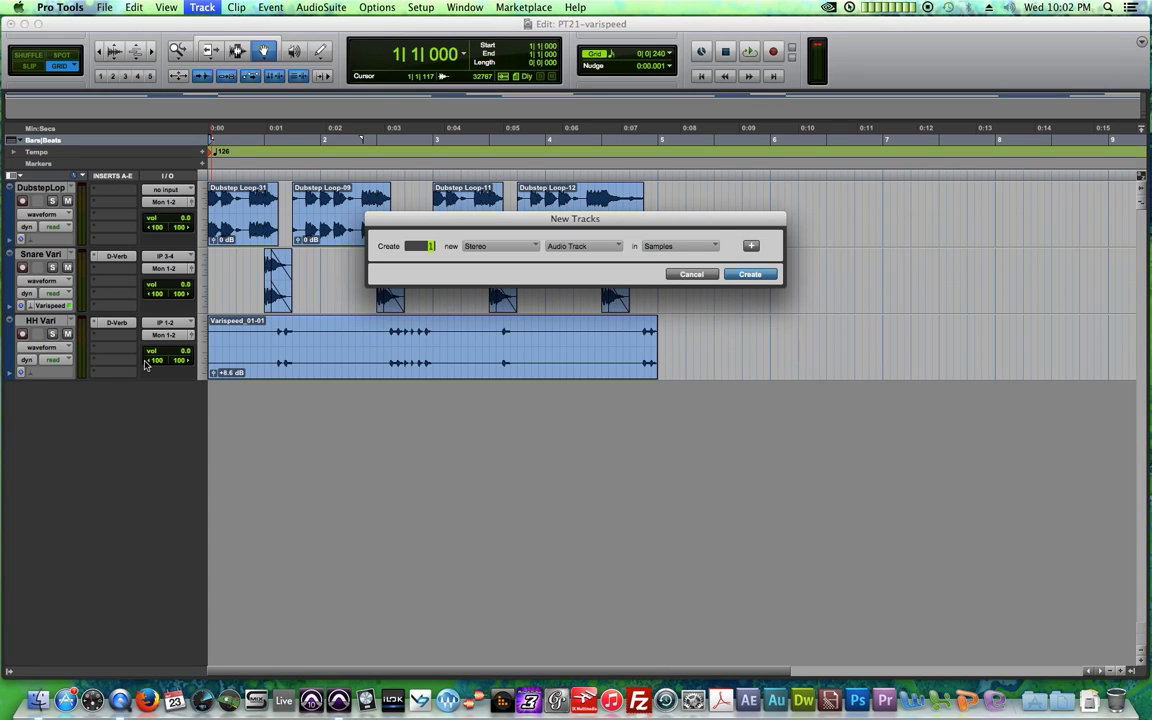
key(Return)
drag(48, 378, 51, 233)
double_click(55, 256)
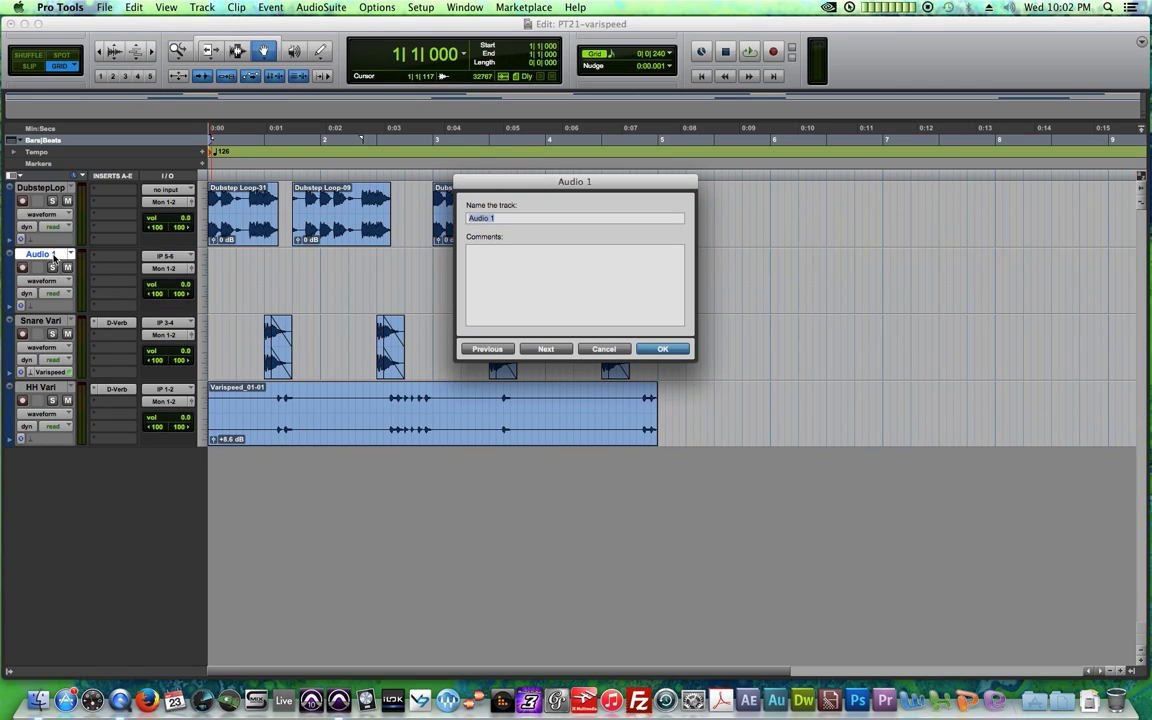
key(Return)
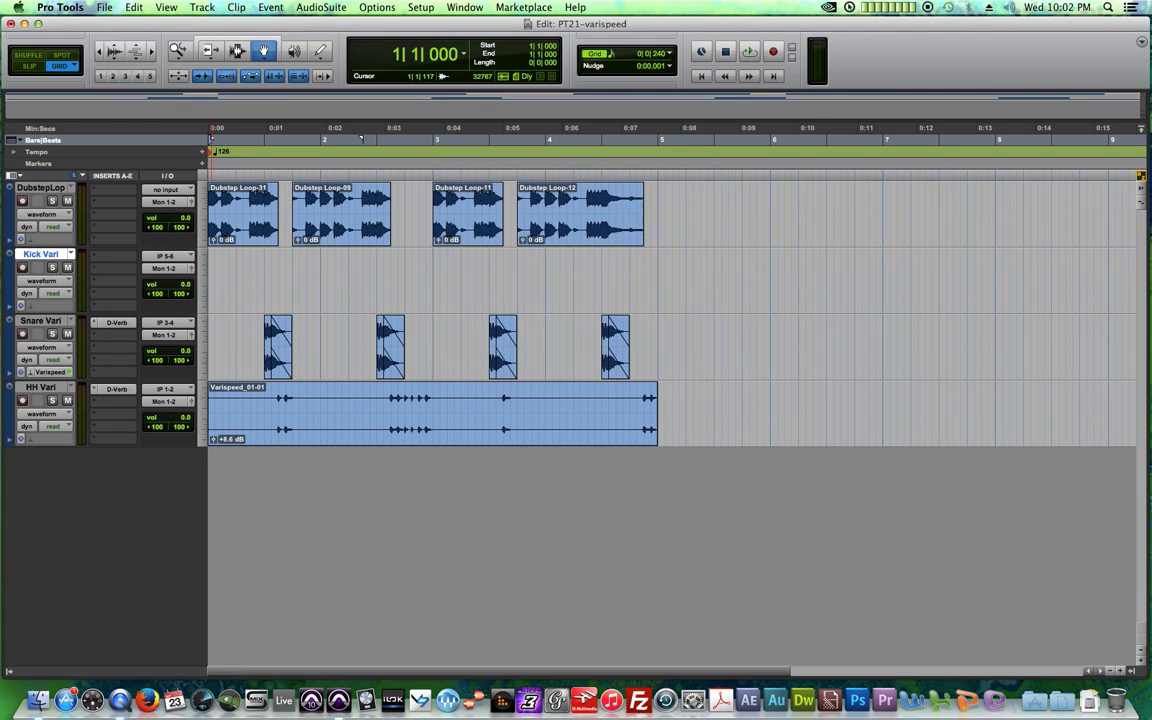
- Increase the height of the Kick Vari and DubstepLoop tracks and zoom in on the start of the timeline
drag(93, 311, 102, 411)
click(224, 141)
key(t)
key(t)
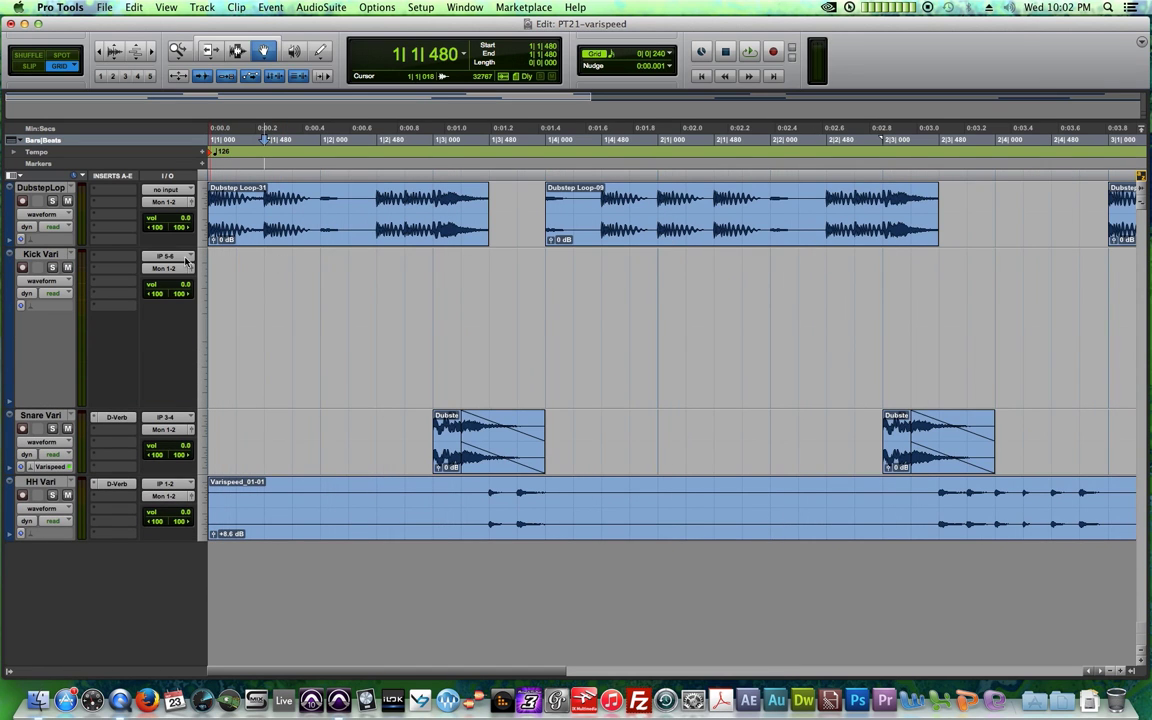
drag(178, 248, 187, 342)
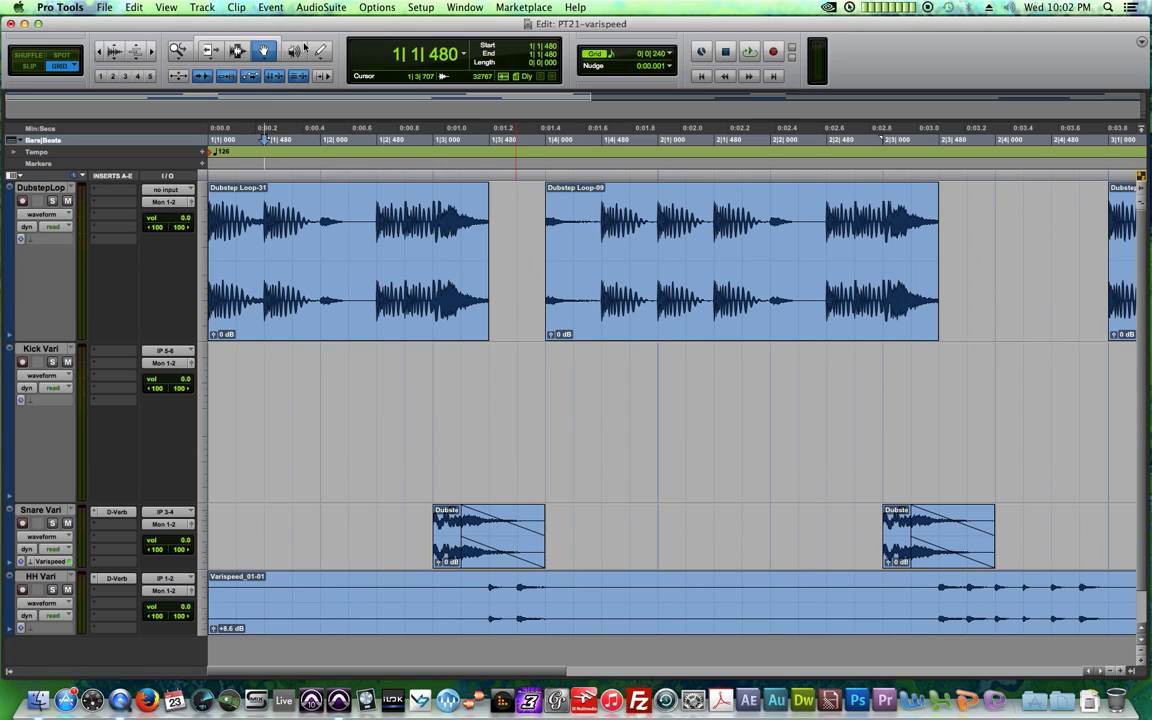
- Copy the kick hit from 1|1|480 to 1|2|000 on the DubstepLoop track to the same position on Kick Vari
click(239, 51)
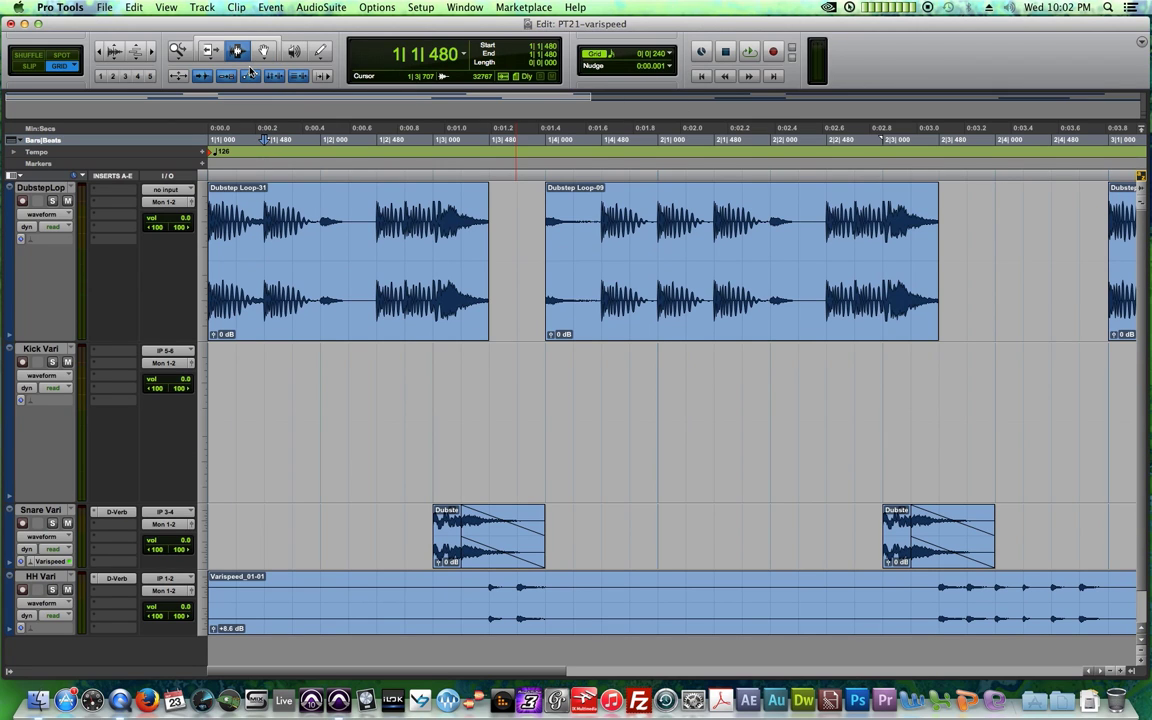
drag(262, 220, 313, 300)
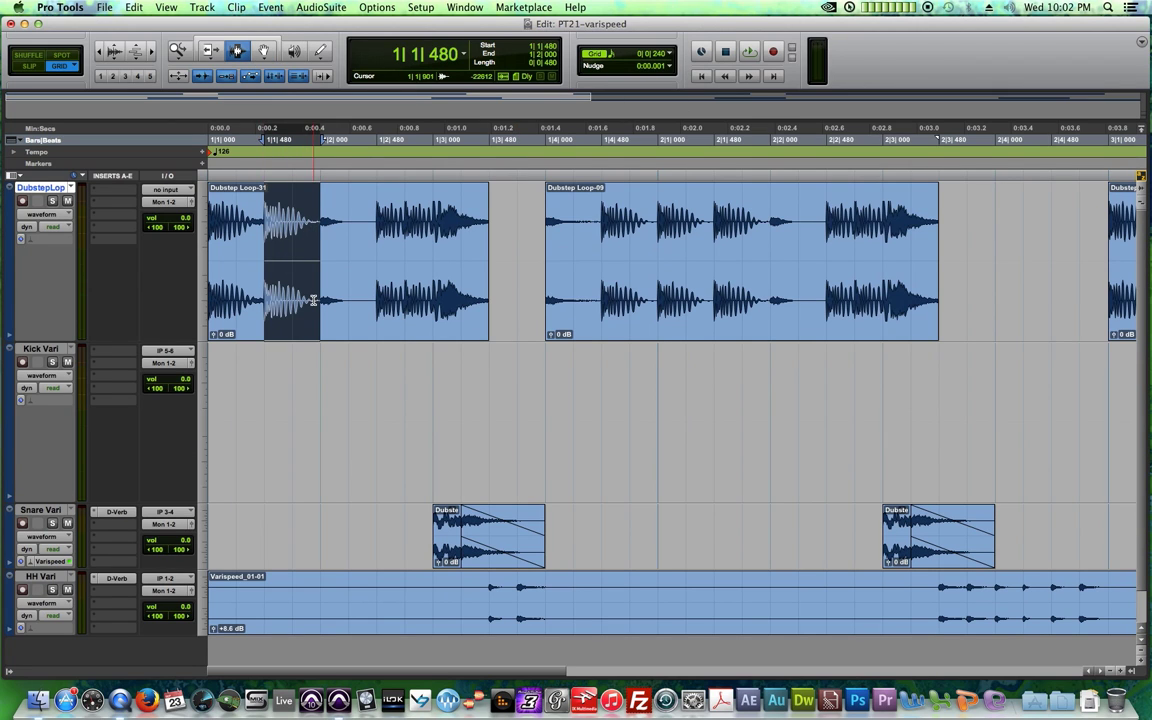
key(super+c)
click(281, 386)
key(super+v)
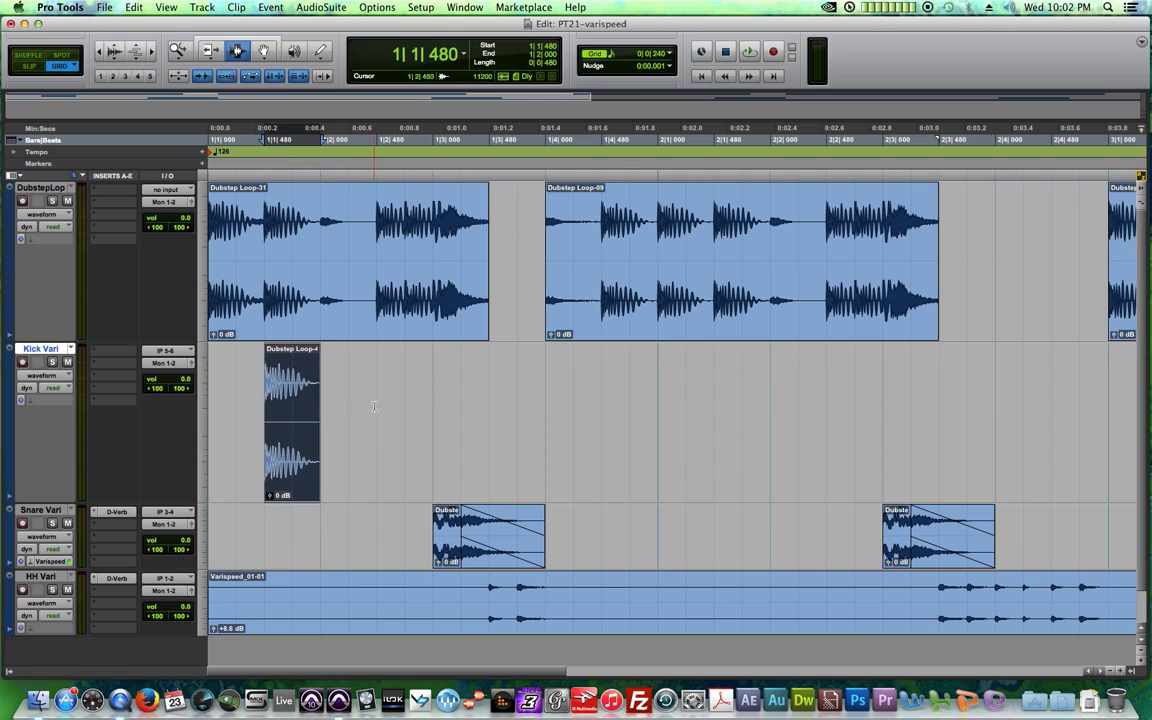
- Enable Varispeed Elastic Audio on the Kick Vari track and switch it to warp view
click(59, 402)
click(95, 465)
click(42, 375)
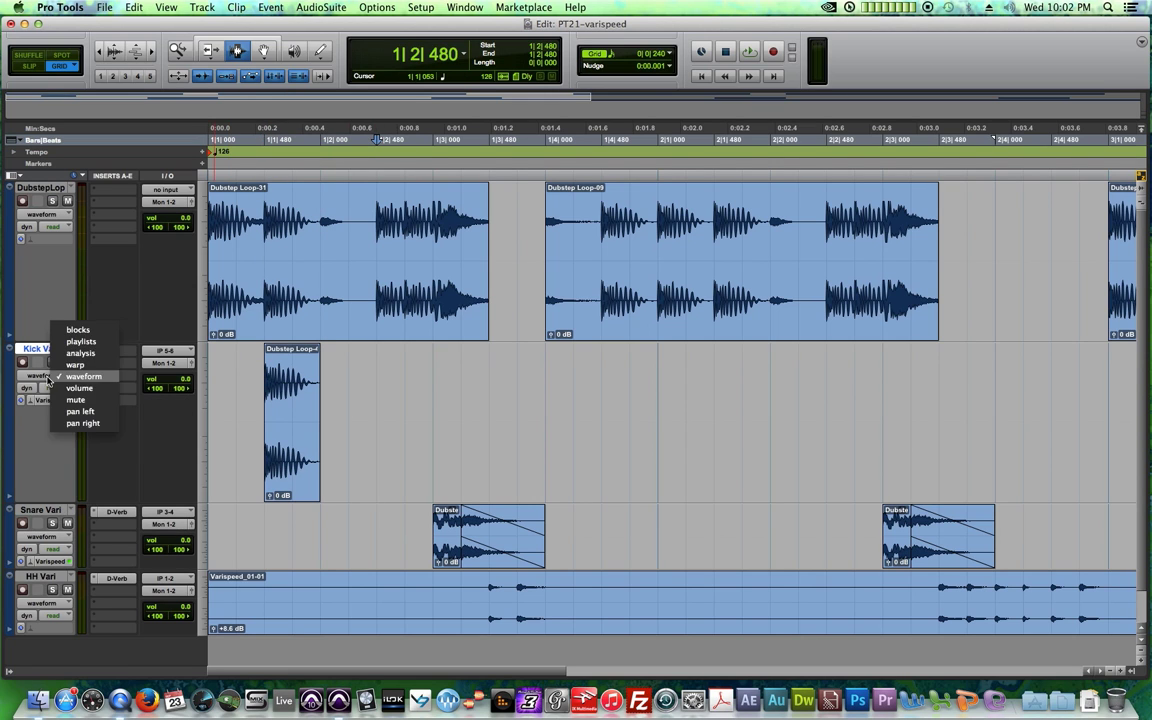
click(58, 331)
- Compress the kick clip in Slip mode by pulling its end in to about 1|1|819
key(F8)
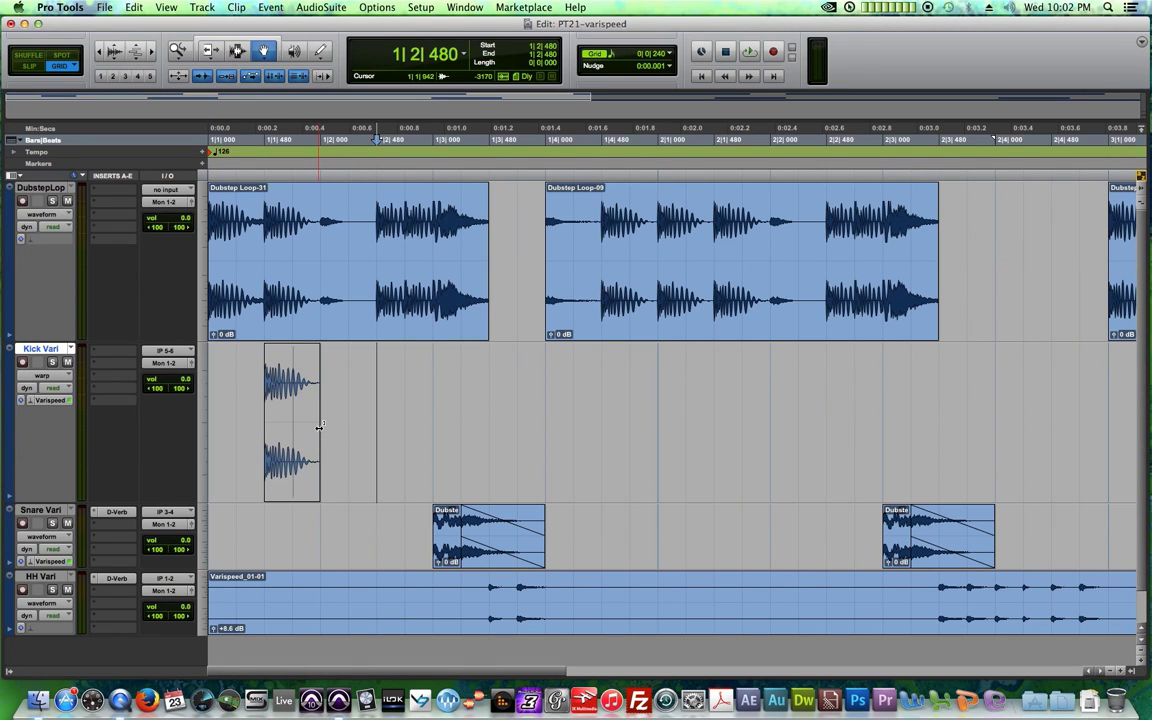
click(30, 66)
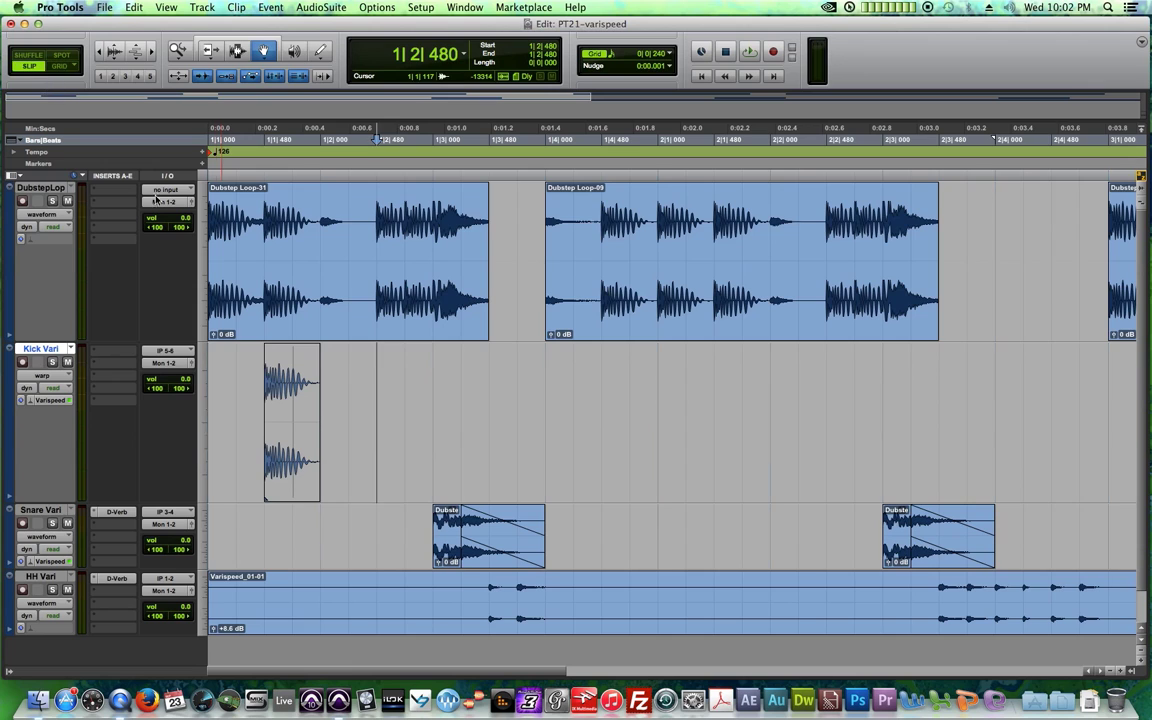
drag(319, 404, 303, 402)
- Solo and play the Varispeed kick from 1|1|380, comparing it with the original on the soloed DubstepLoop track
click(253, 153)
click(53, 361)
key(space)
key(space)
key(space)
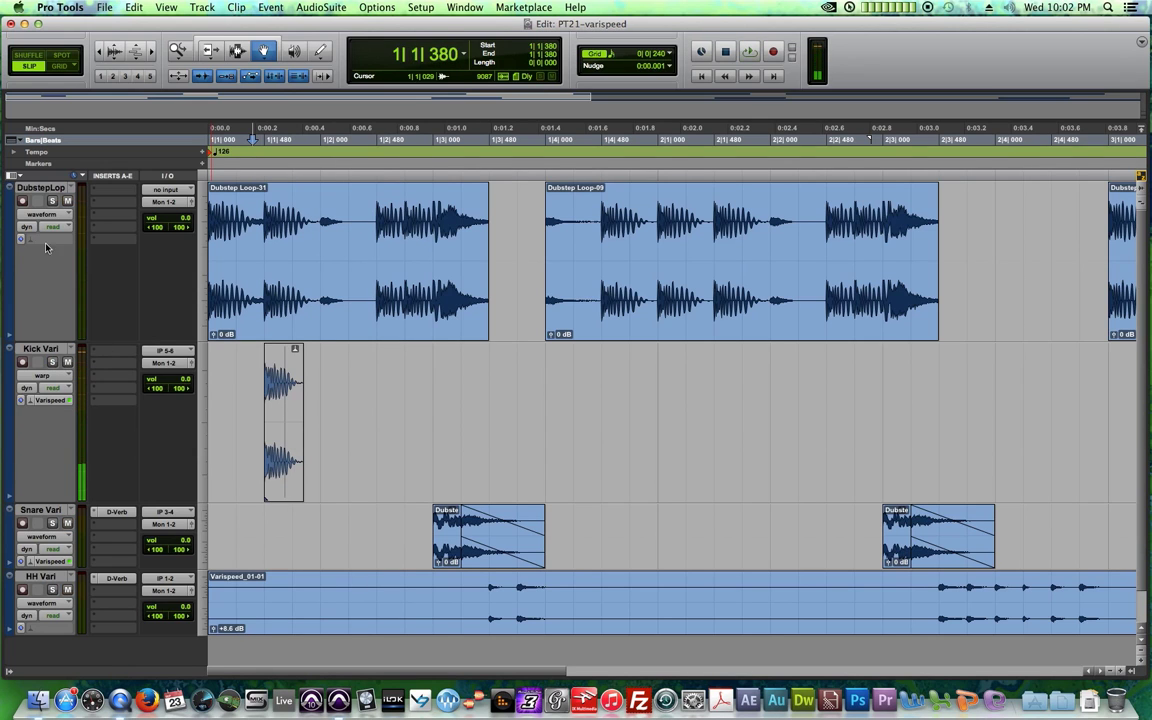
click(53, 201)
click(53, 201)
key(space)
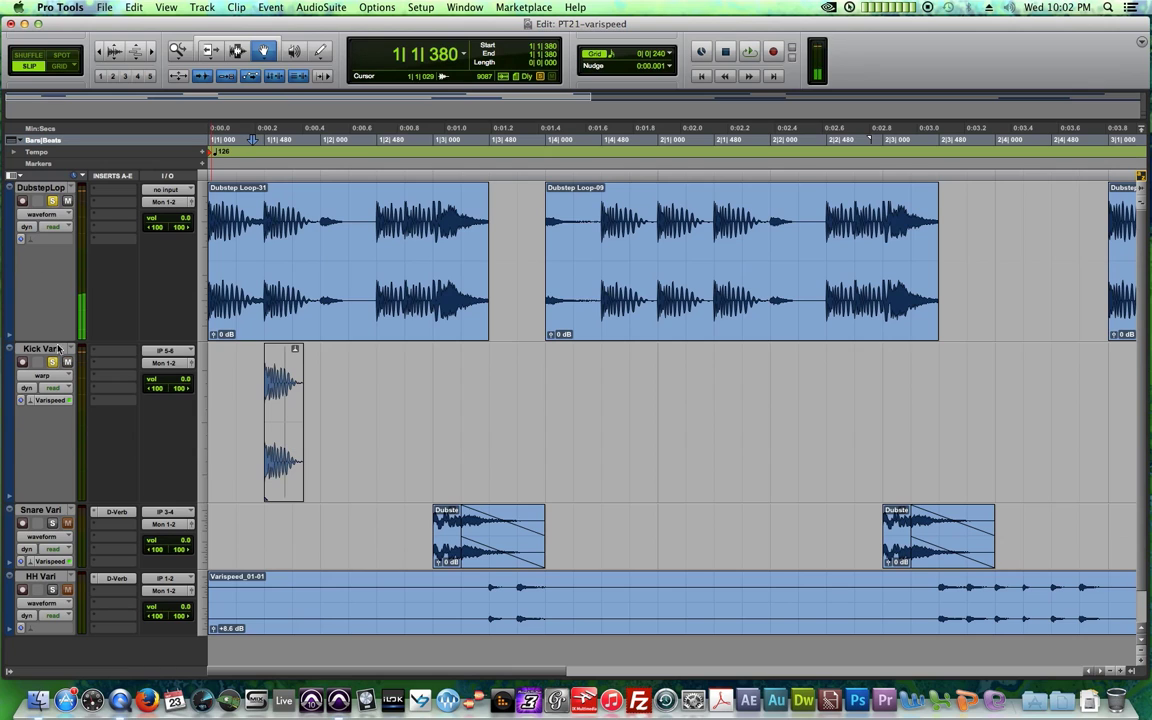
key(space)
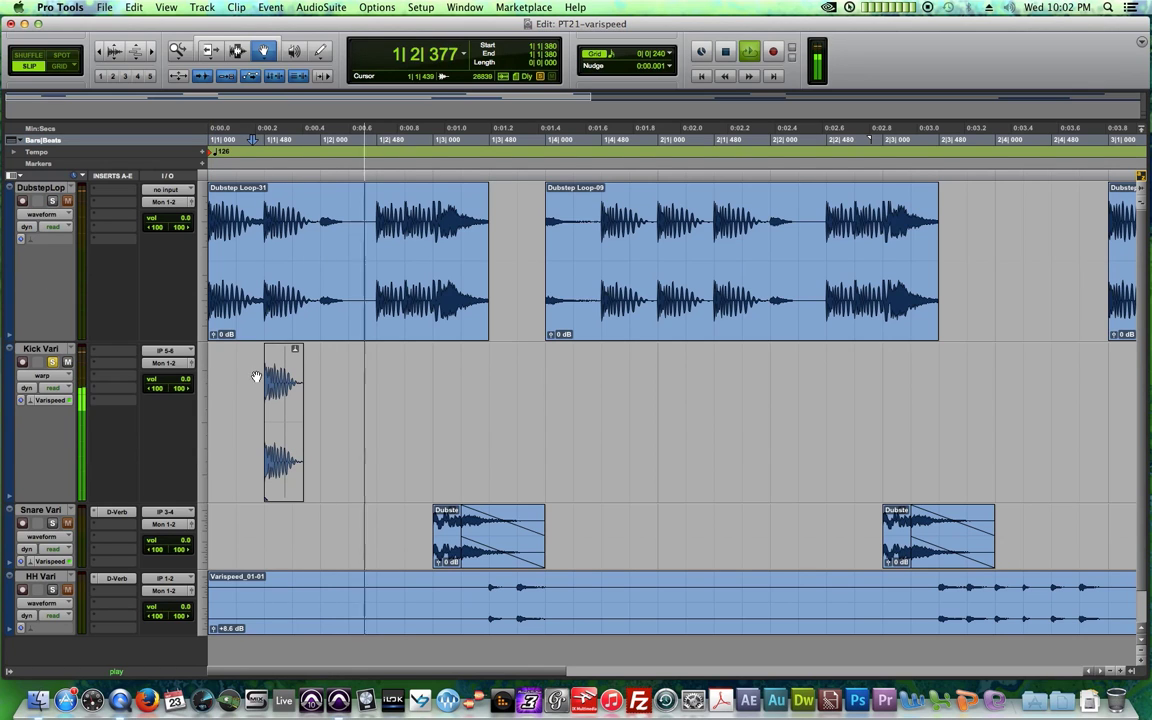
key(space)
- Show Kick Vari in waveform view and fade out the kick clip from 1|1|527 to its end
click(66, 376)
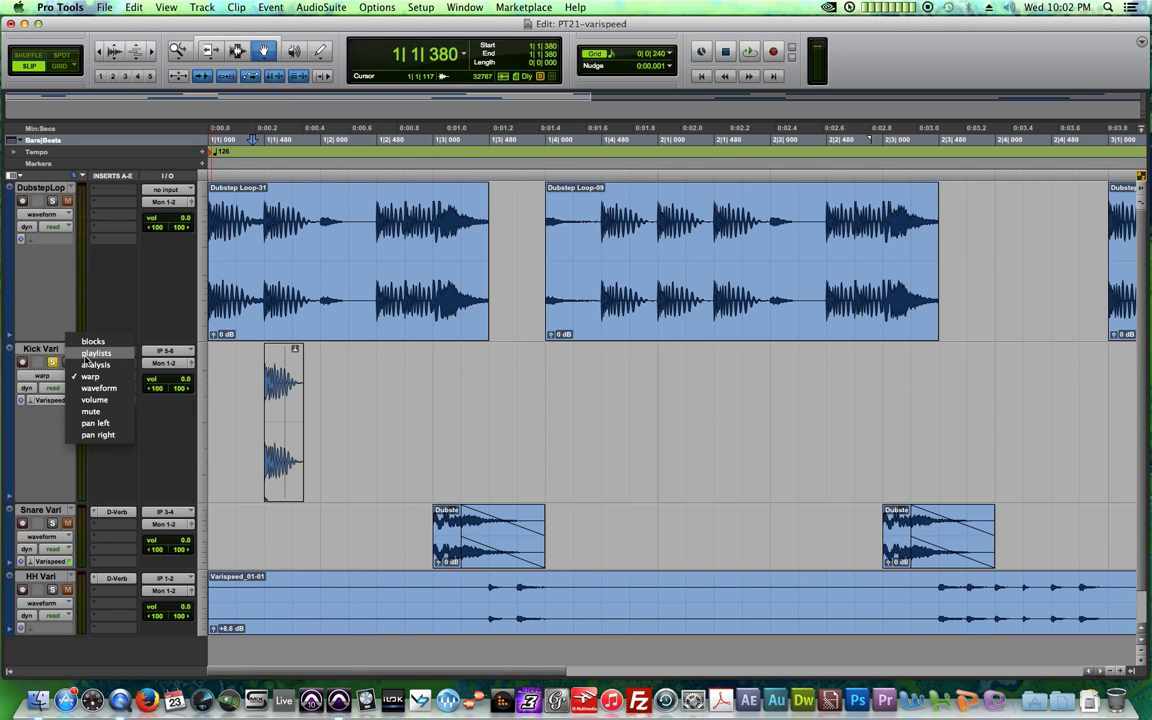
click(95, 399)
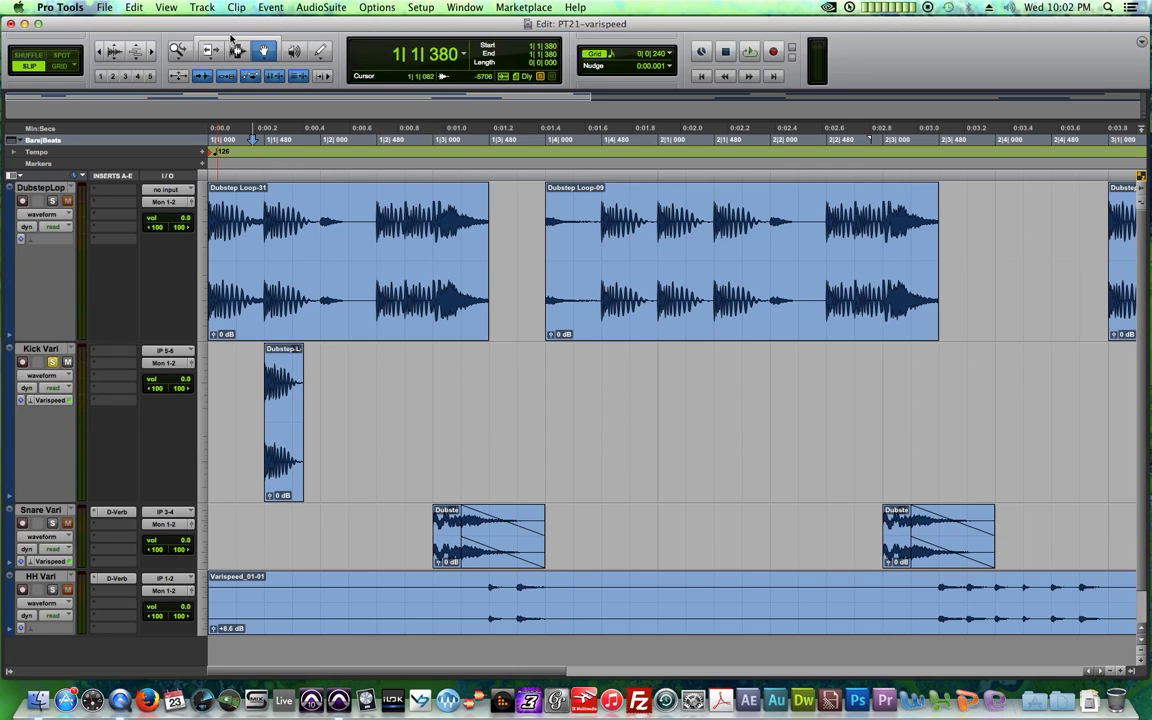
click(236, 50)
drag(268, 381, 373, 390)
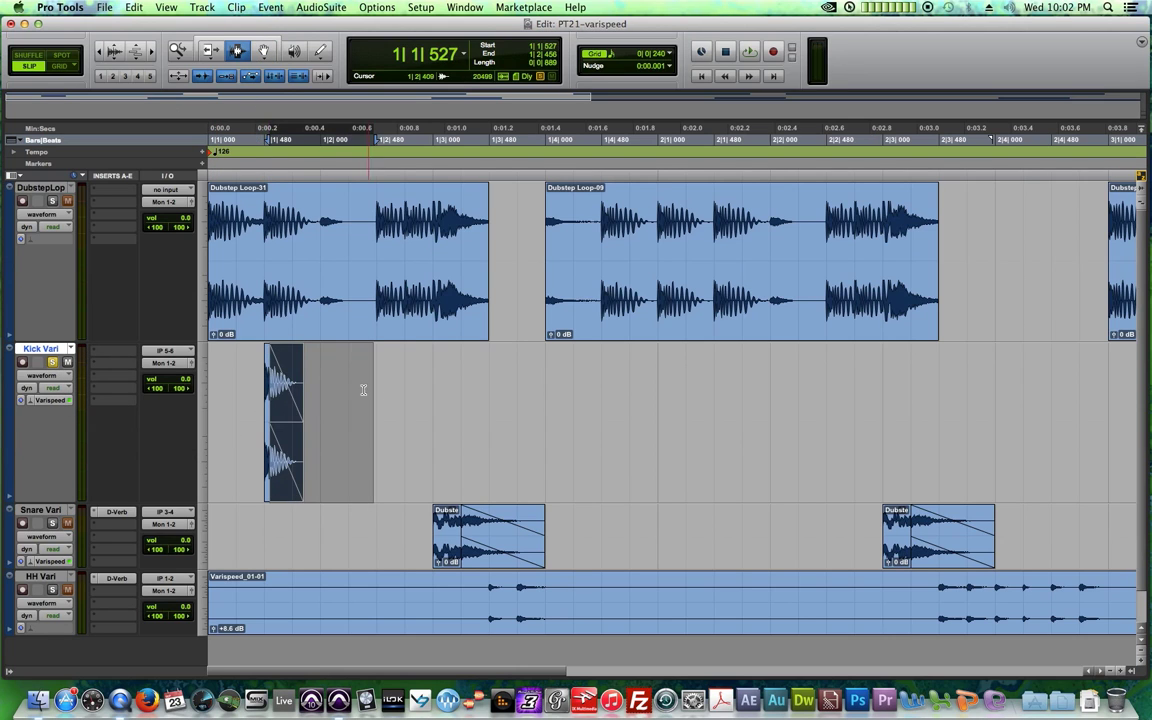
click(398, 367)
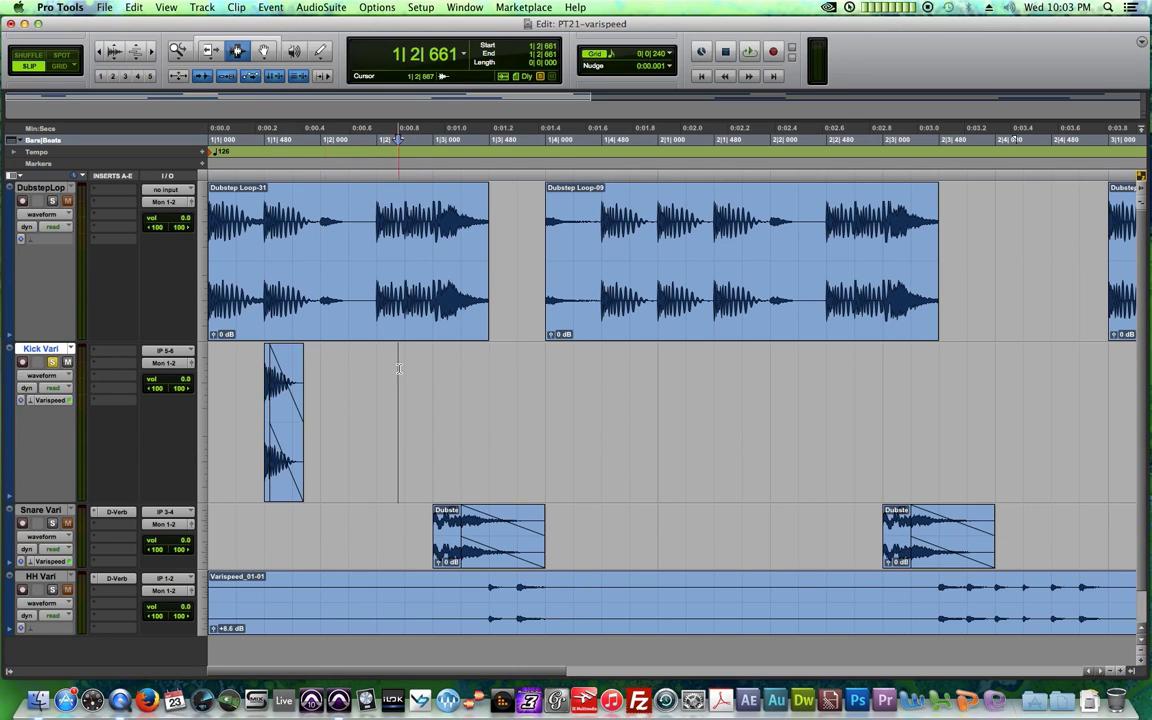
- Select the whole kick clip including its fade and consolidate it into one new clip
click(264, 50)
click(289, 407)
key(super+f)
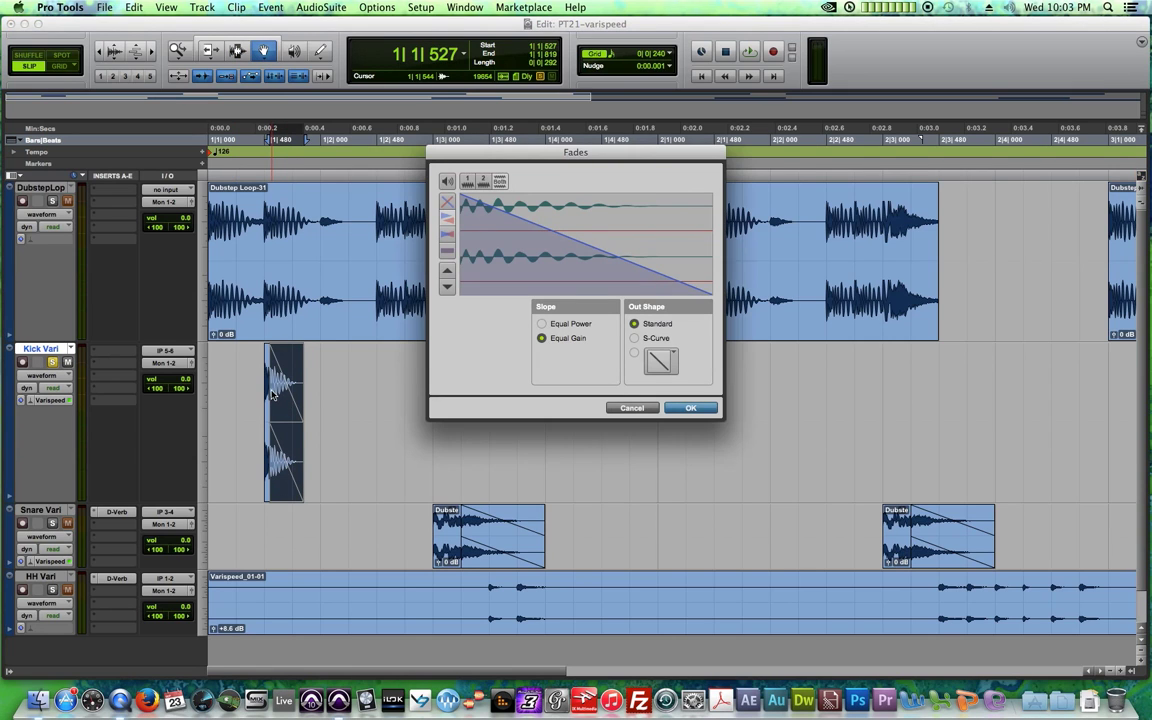
click(630, 408)
double_click(268, 436)
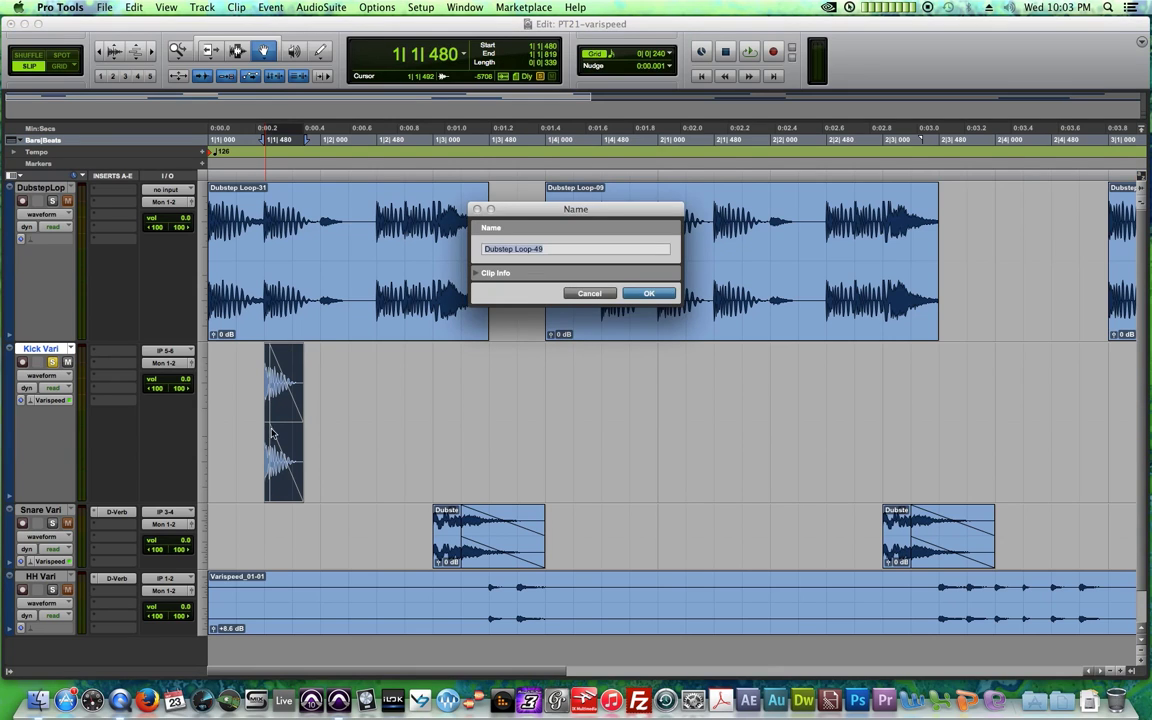
click(589, 294)
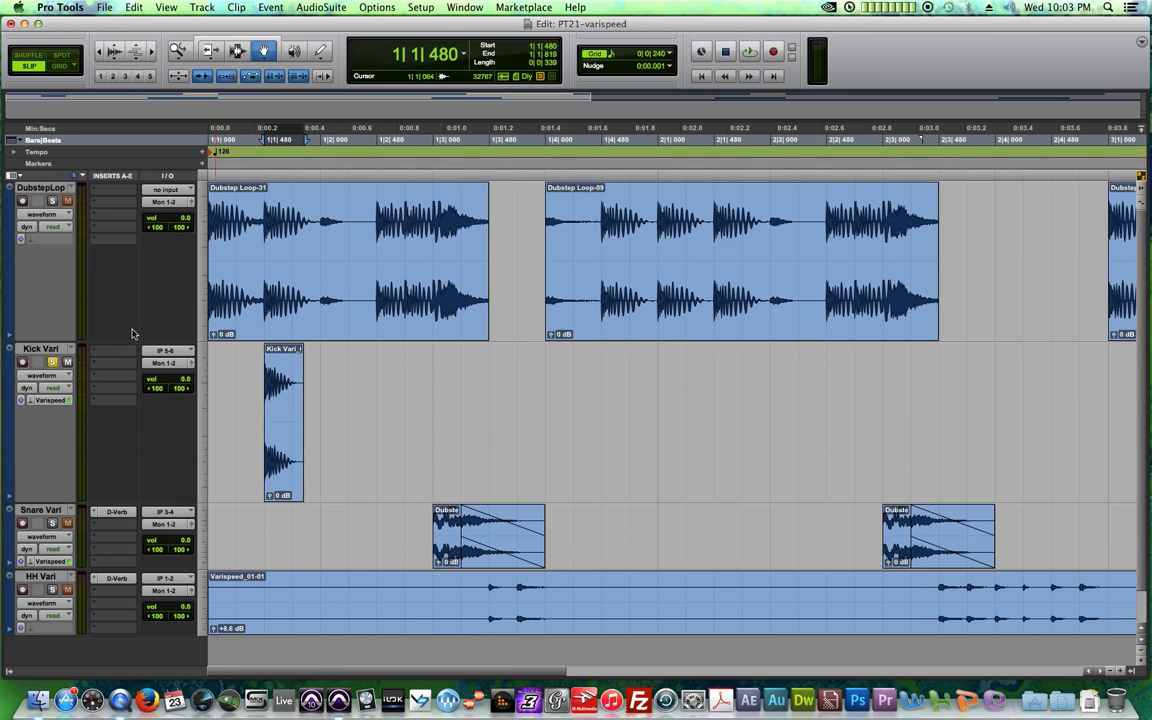
- Switch to Grid mode and move the consolidated kick clip to 1|1|720
click(62, 56)
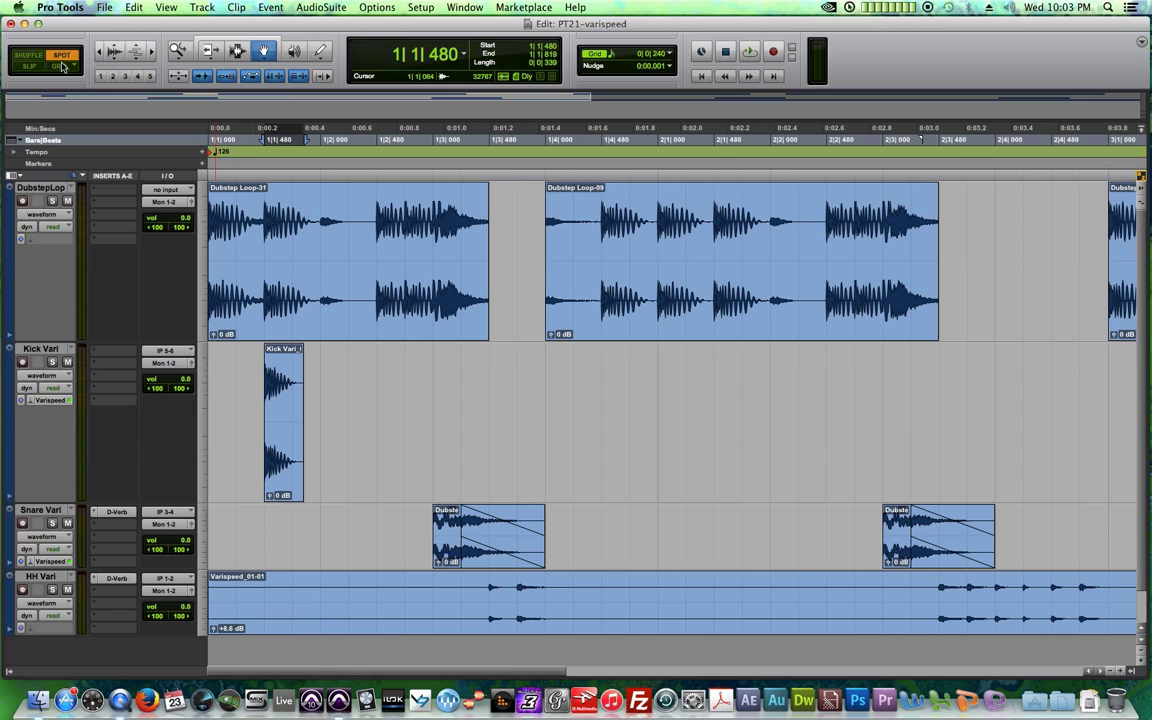
click(60, 66)
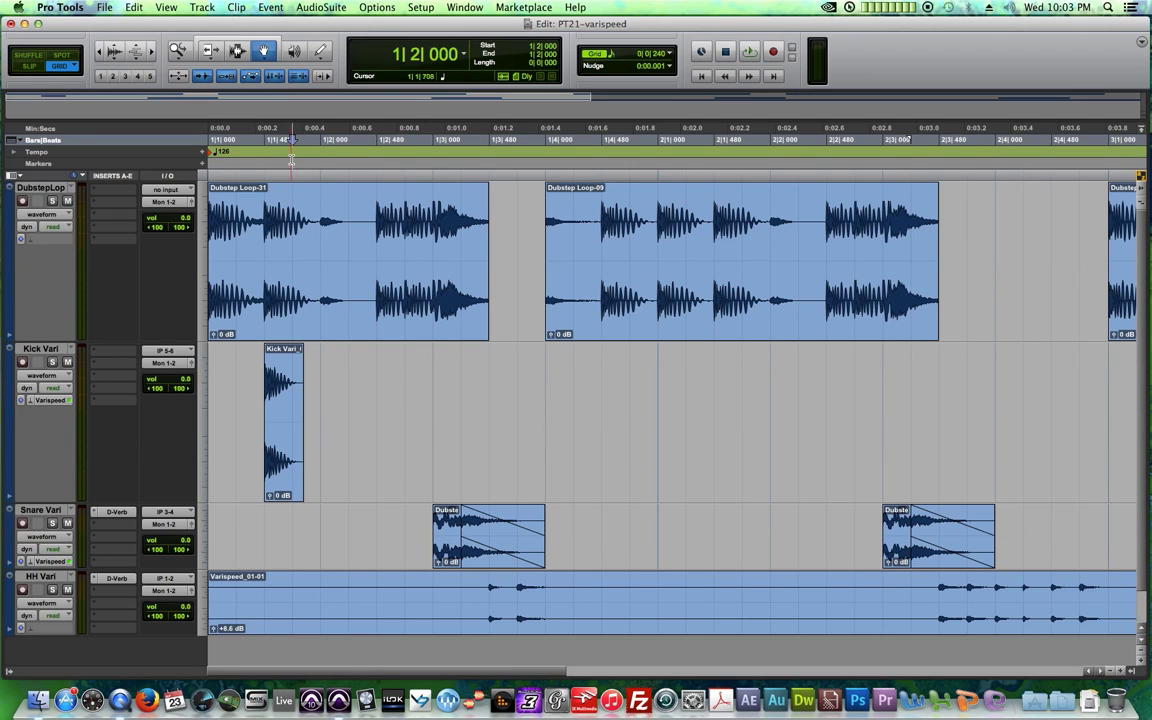
drag(288, 458, 314, 448)
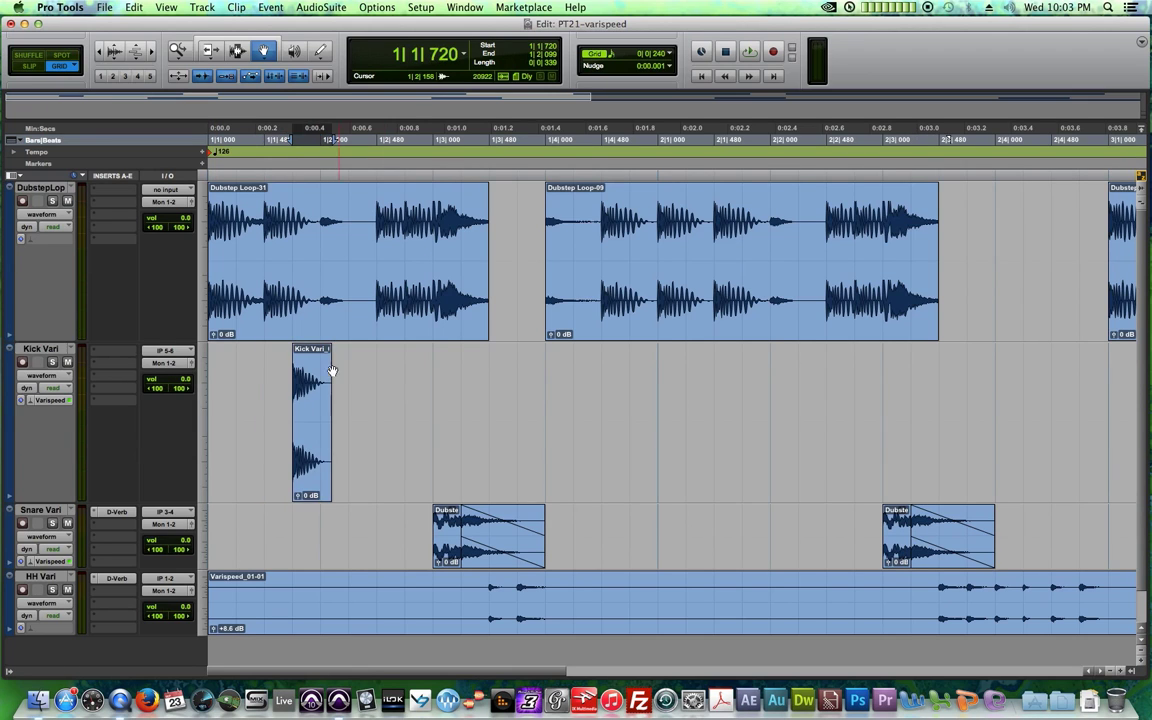
- Play all tracks unsoloed from the session start and zoom out to show the full four bars
key(space)
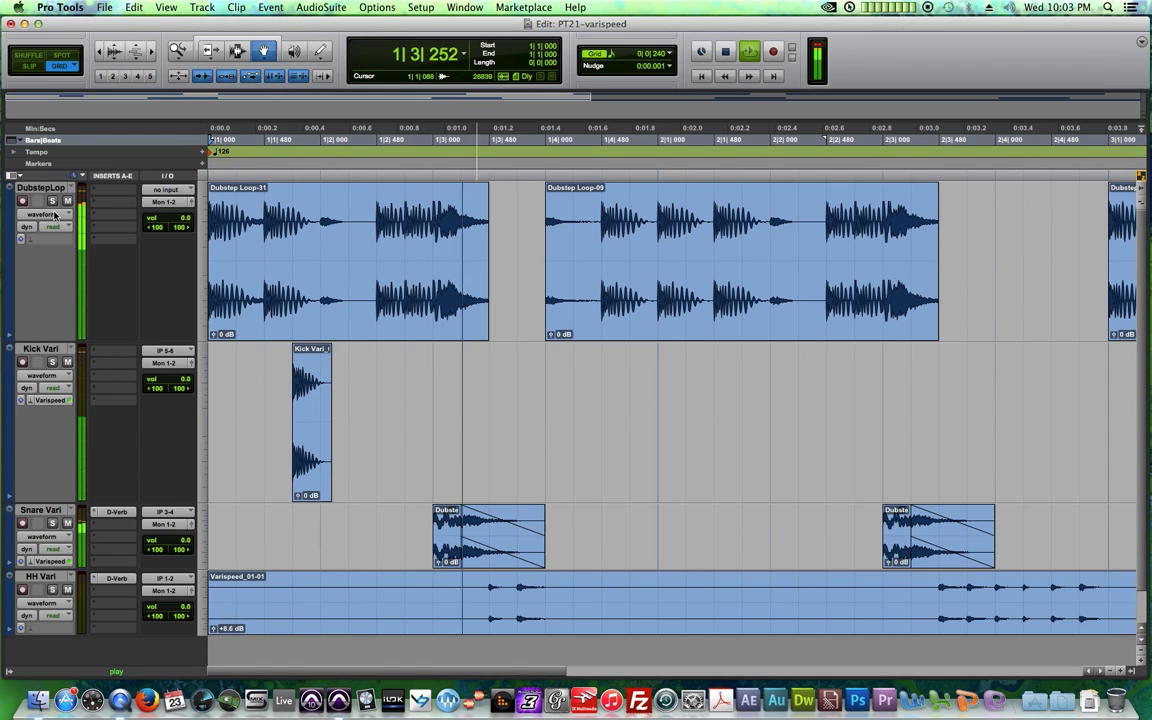
key(super+bracketleft)
key(space)
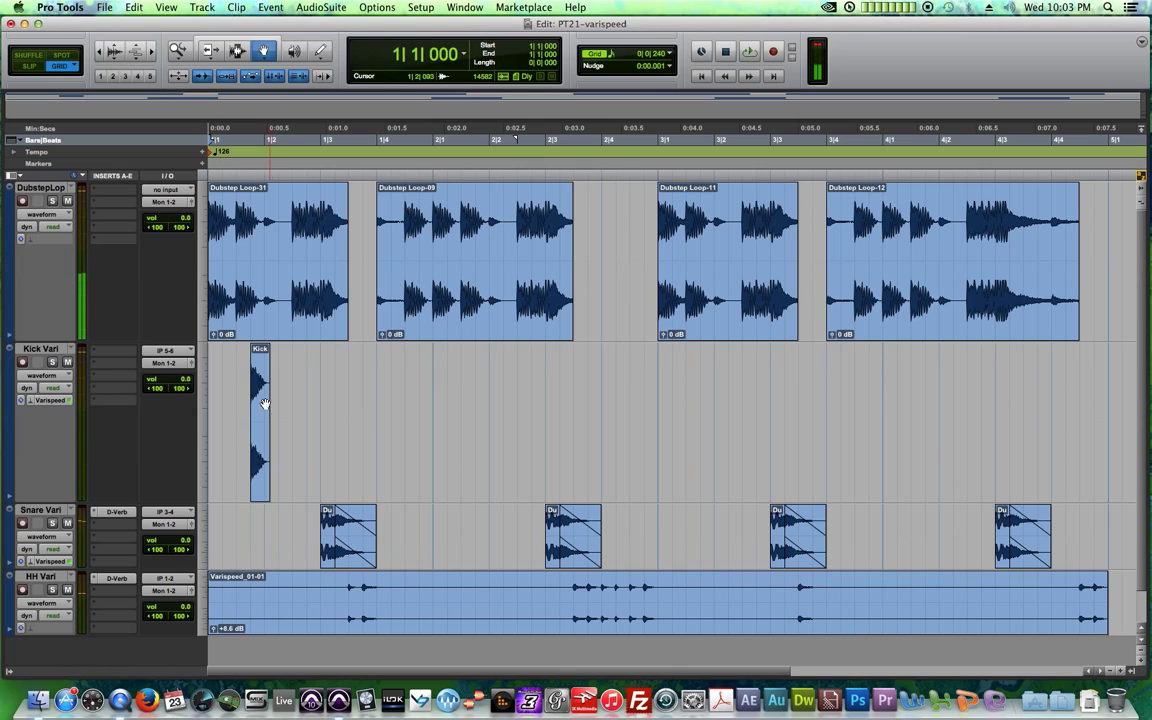
- Place copies of the kick clip at 2|1|720, 2|4|720 and 4|1|720 and play the arrangement from the start
drag(259, 399, 702, 427)
drag(712, 427, 935, 420)
key(space)
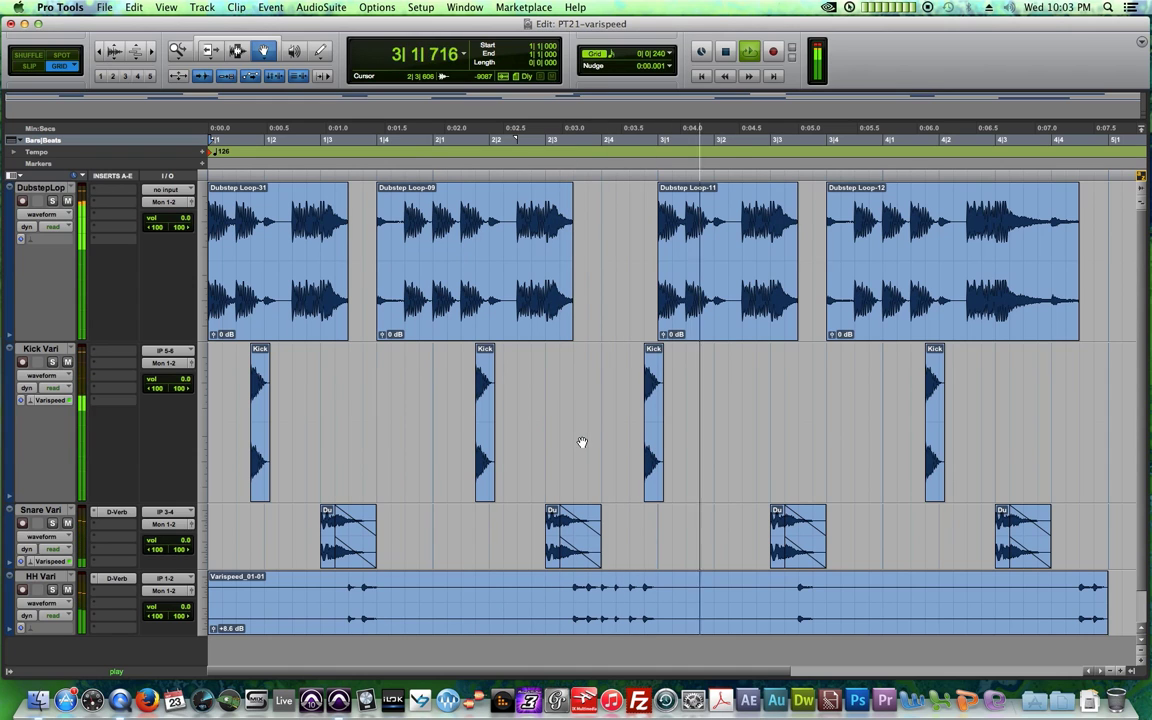
key(space)
- Add another kick copy at 3|1|720 and lower the Kick Vari volume to -7.3 while playing from the start
drag(650, 425, 714, 426)
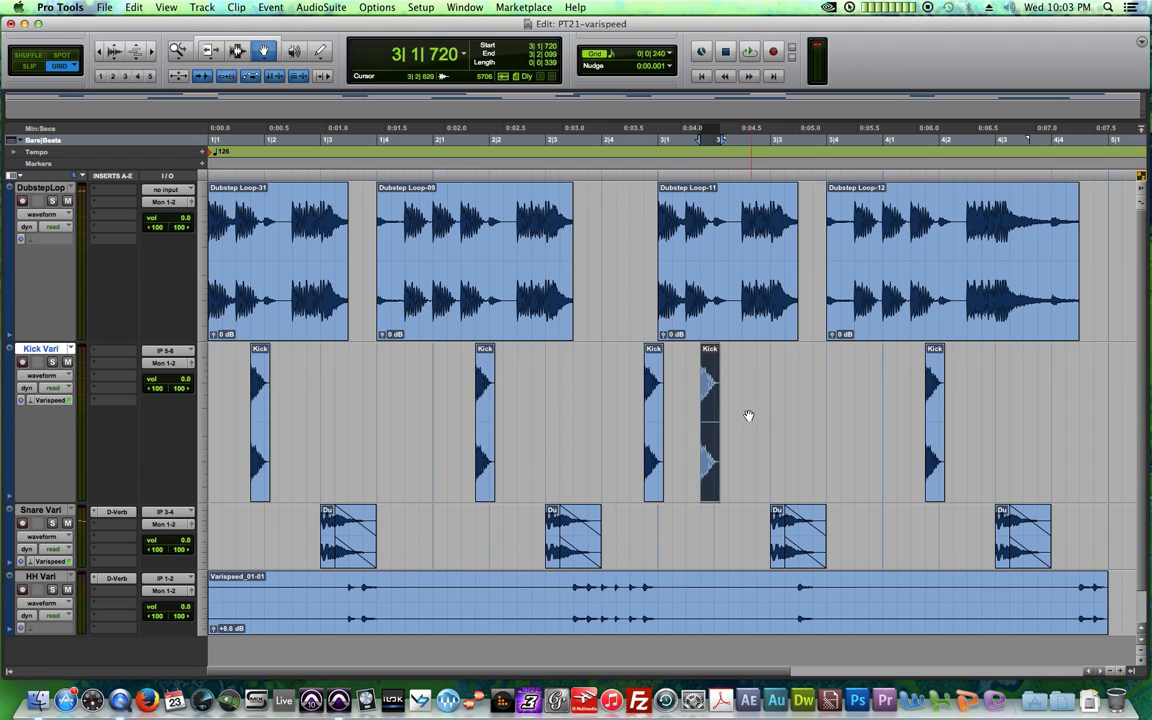
key(Return)
key(space)
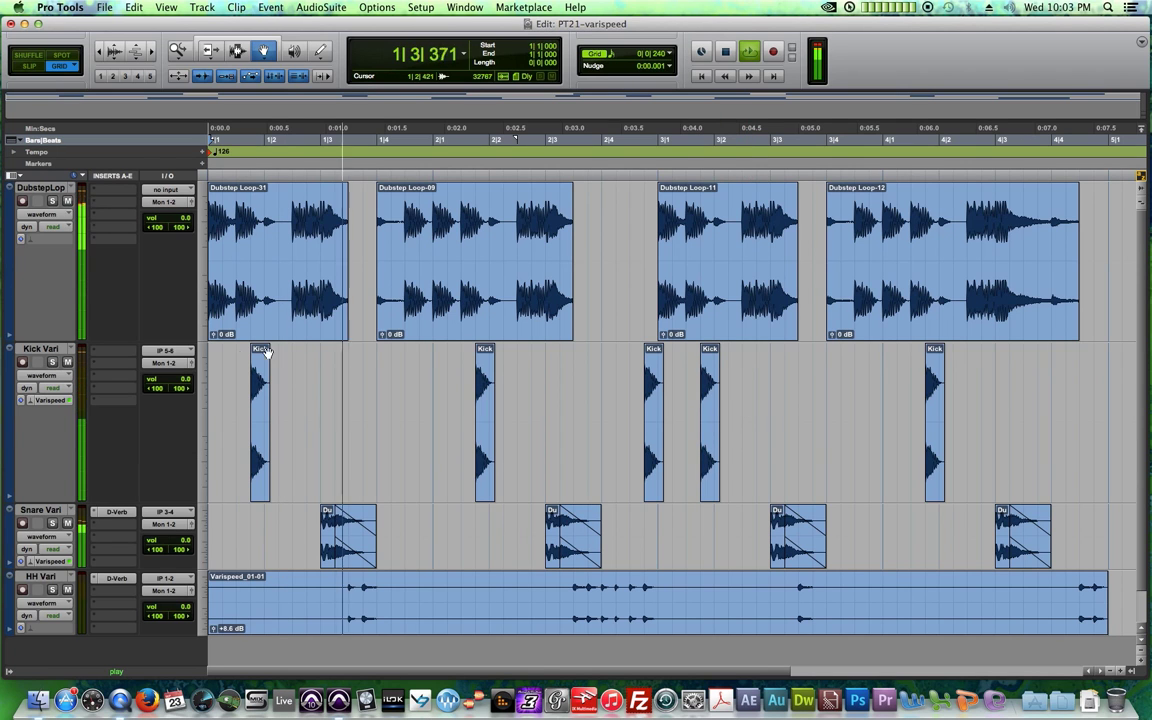
drag(185, 379, 193, 390)
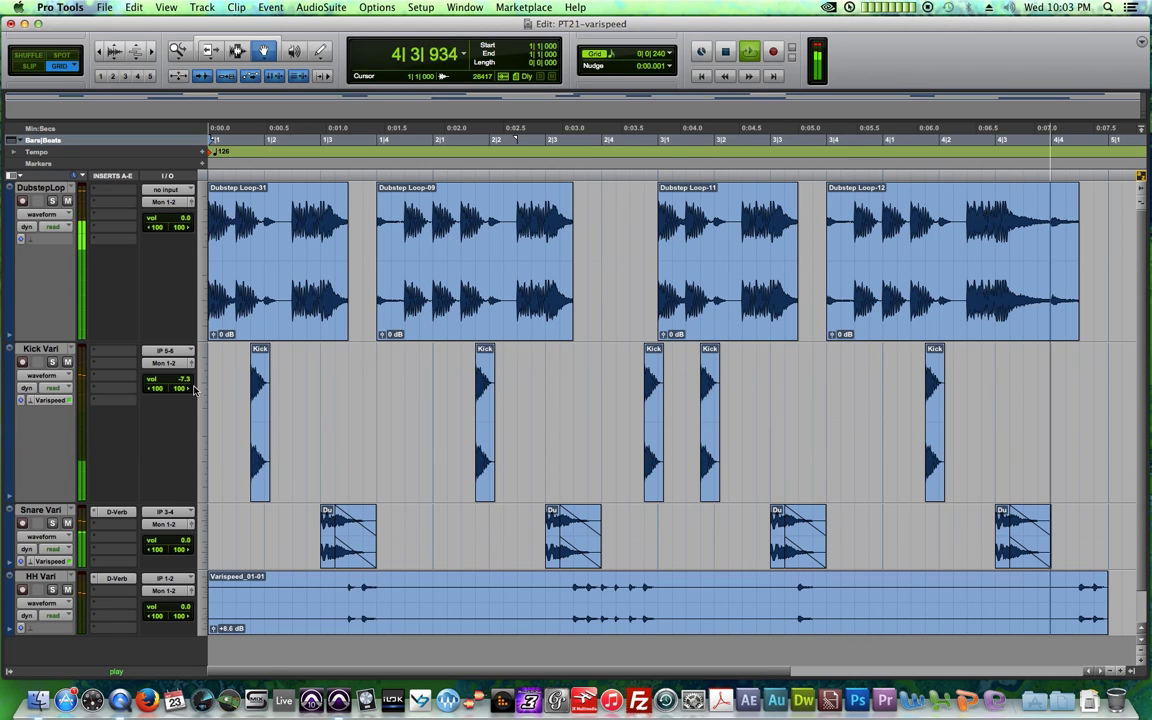
key(space)
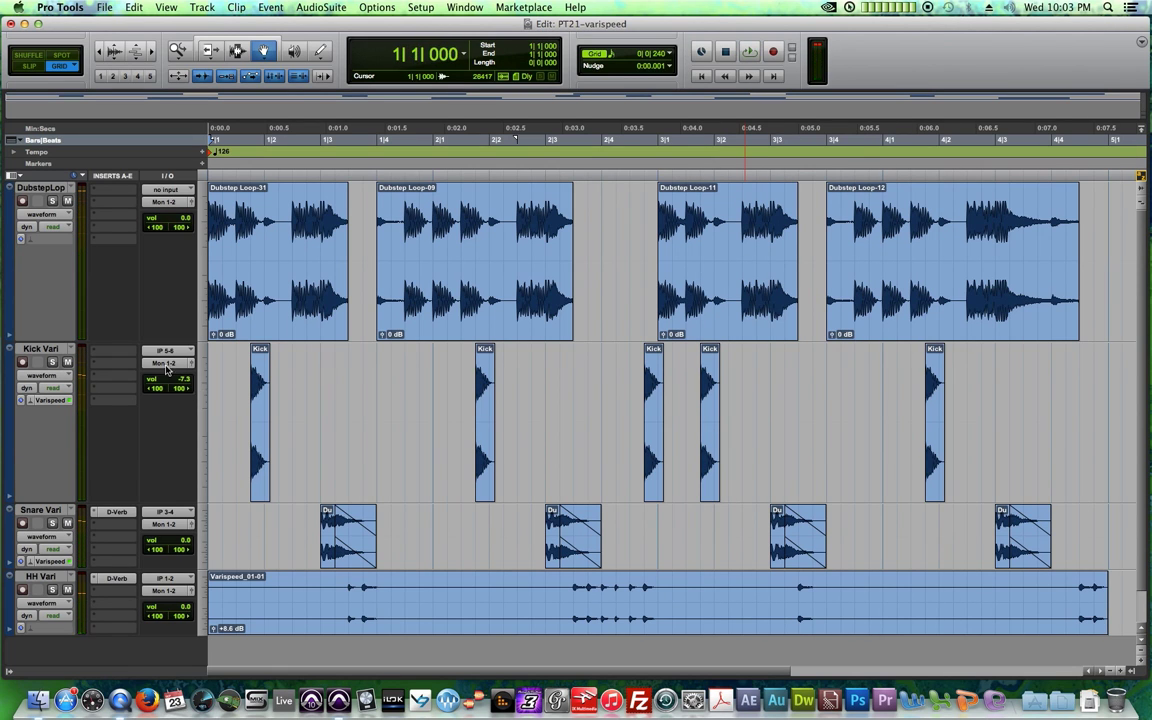
- Reduce the height of the DubstepLoop and Kick Vari tracks and zoom out the timeline
drag(156, 324, 147, 253)
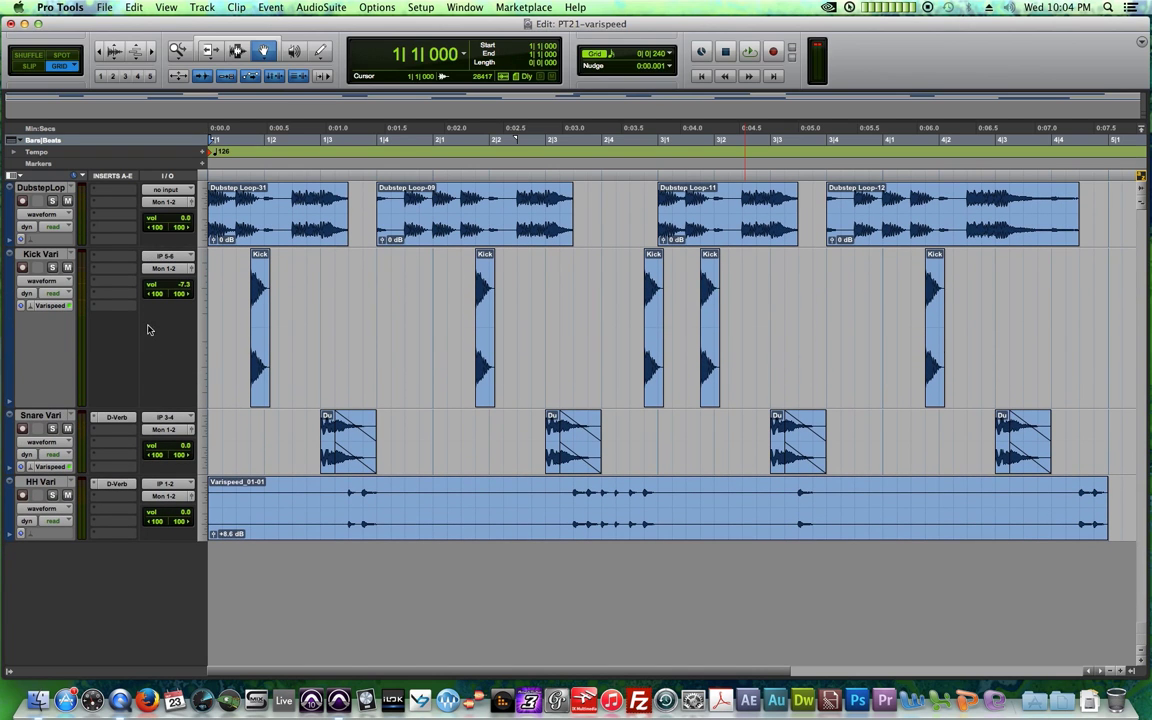
drag(154, 405, 150, 313)
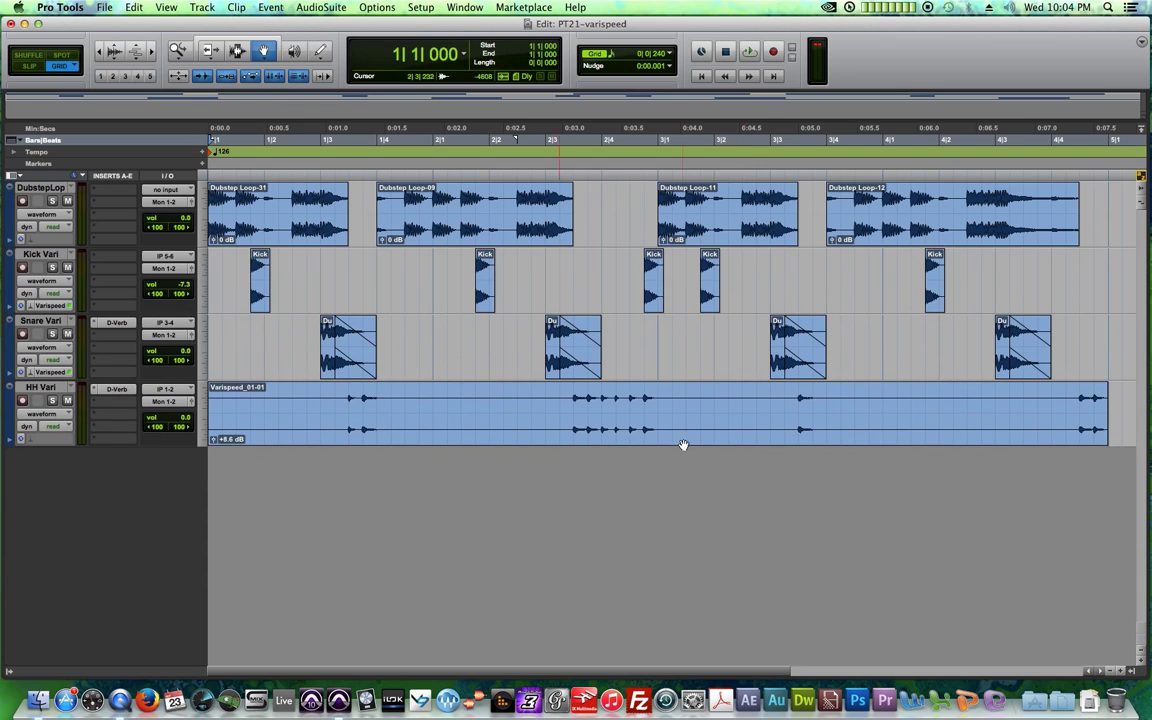
key(super+bracketleft)
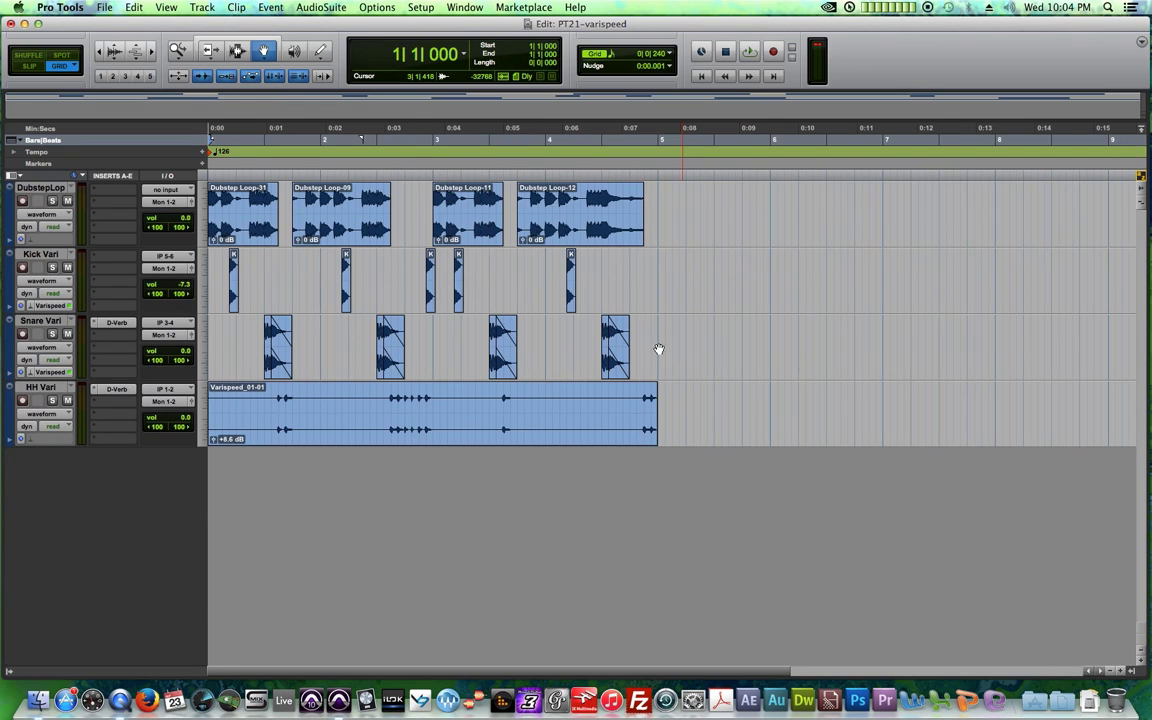
- Consolidate the clips on the Kick Vari, Snare Vari and HH Vari tracks from the session start to bar 5
key(F7)
drag(652, 250, 183, 419)
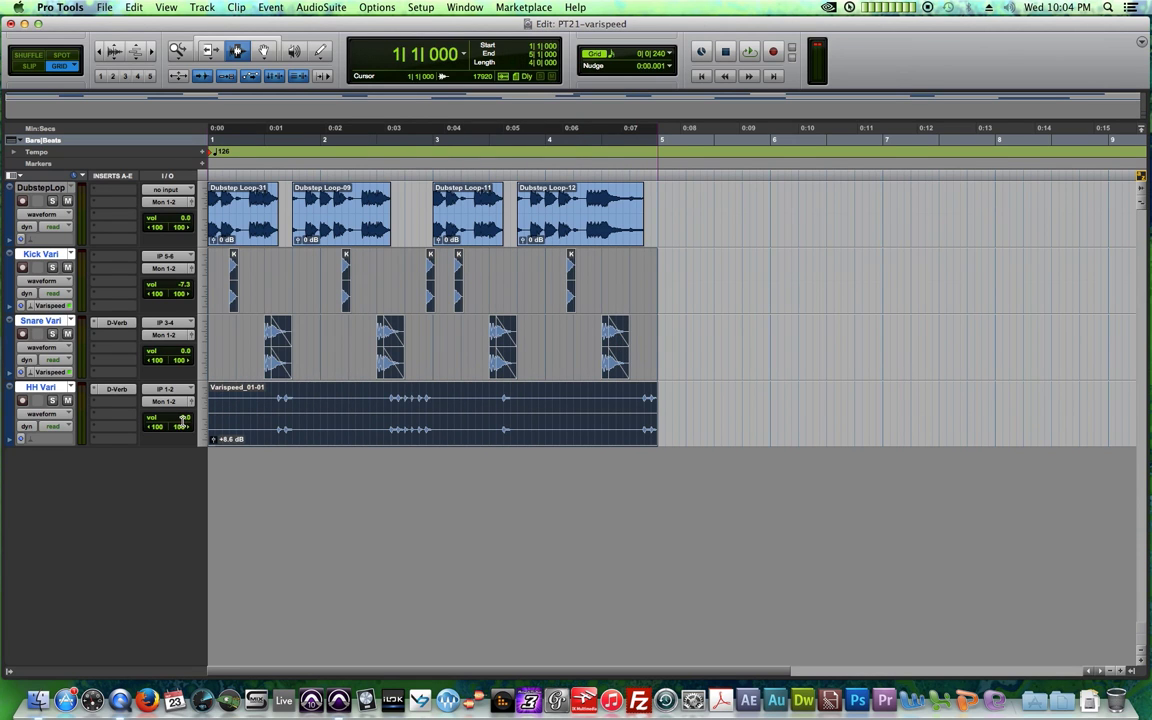
key(alt+shift+3)
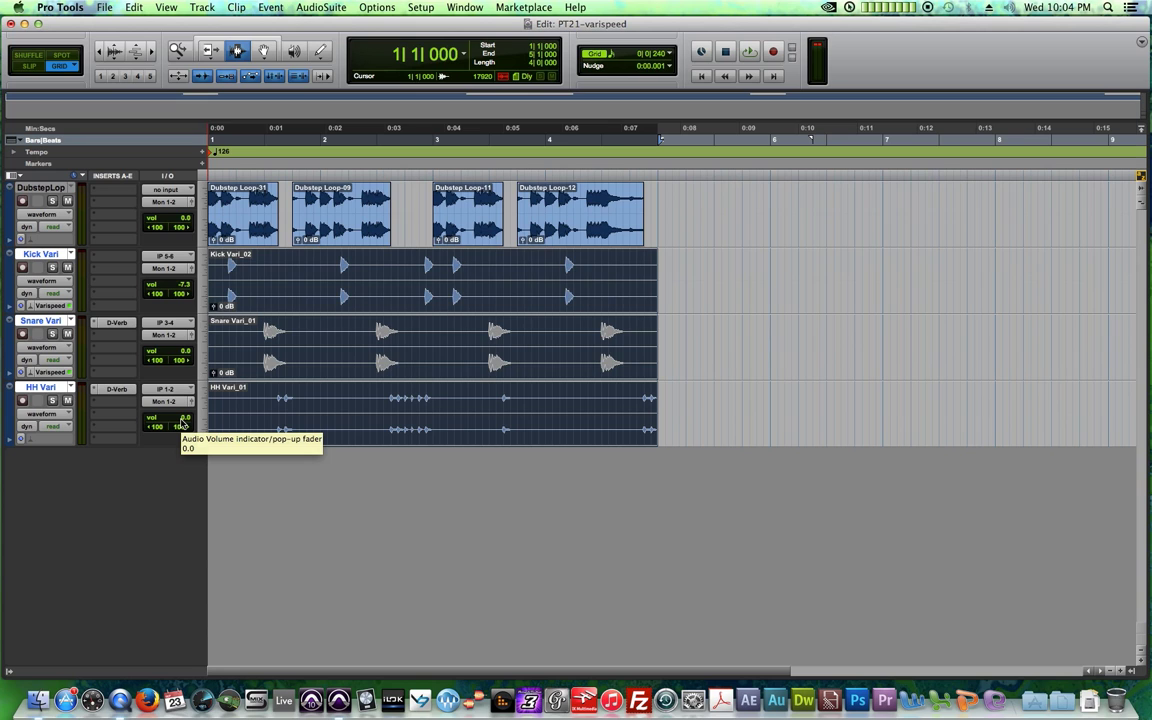
- Disable Elastic Audio on the Snare Vari and Kick Vari tracks
click(45, 372)
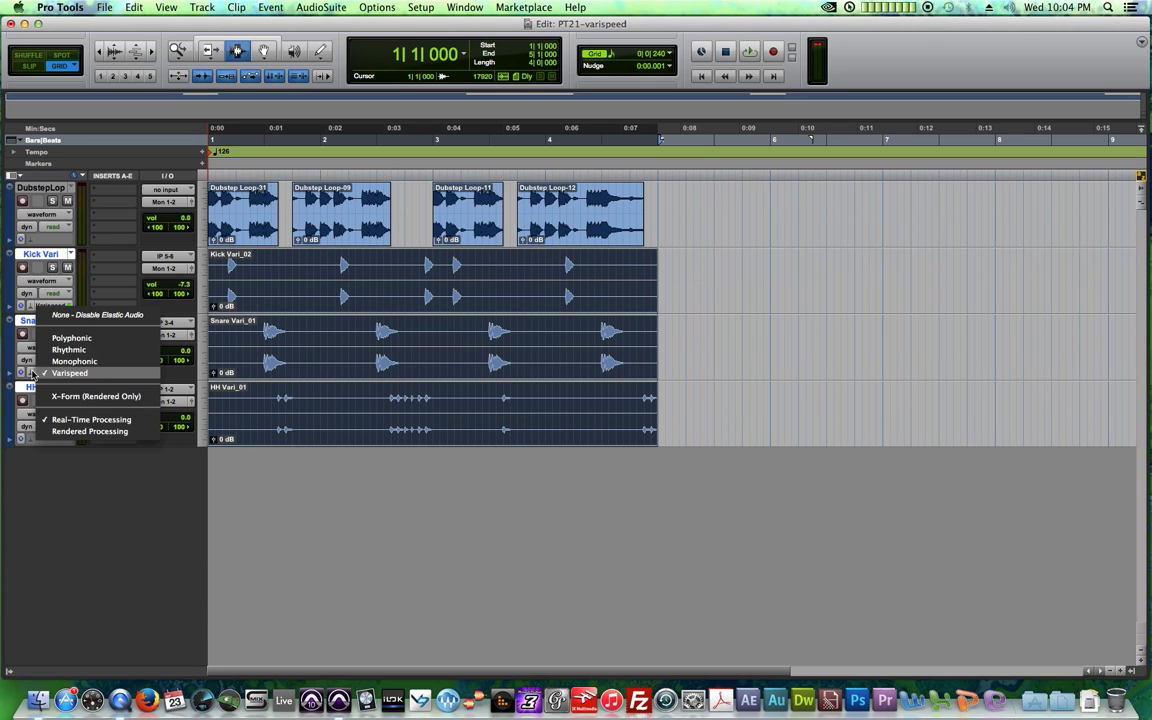
click(50, 318)
click(45, 305)
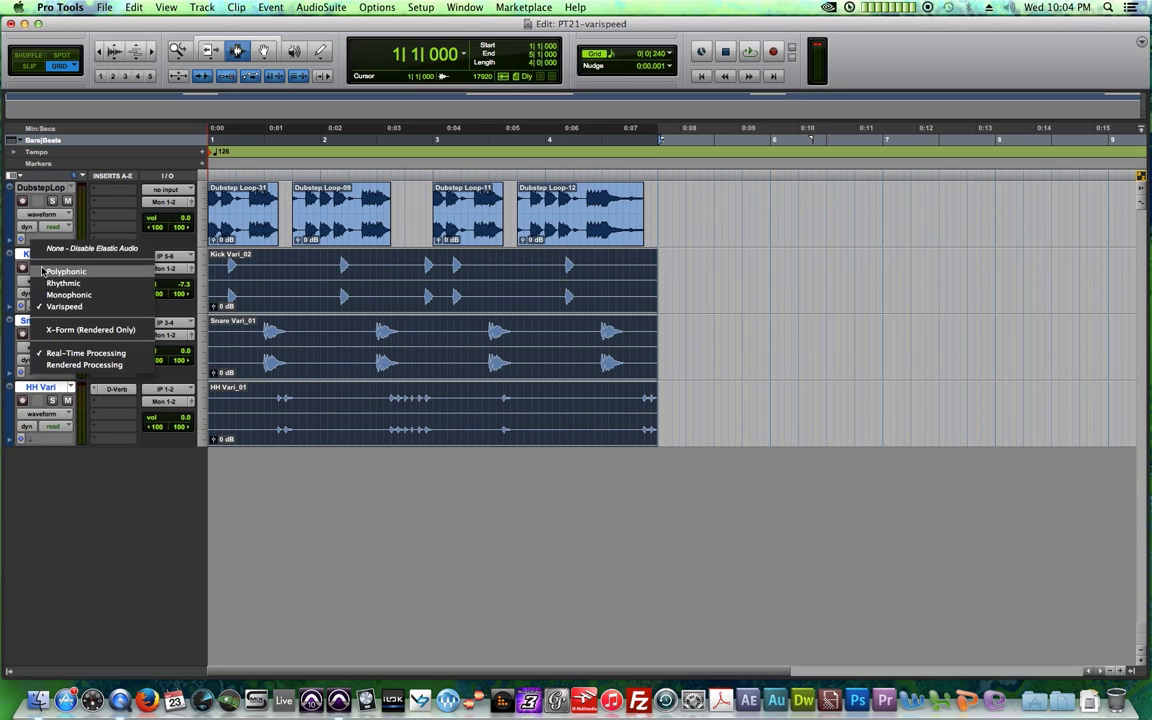
click(50, 253)
- Play the consolidated arrangement from the session start, stop it, and return to the start
click(765, 246)
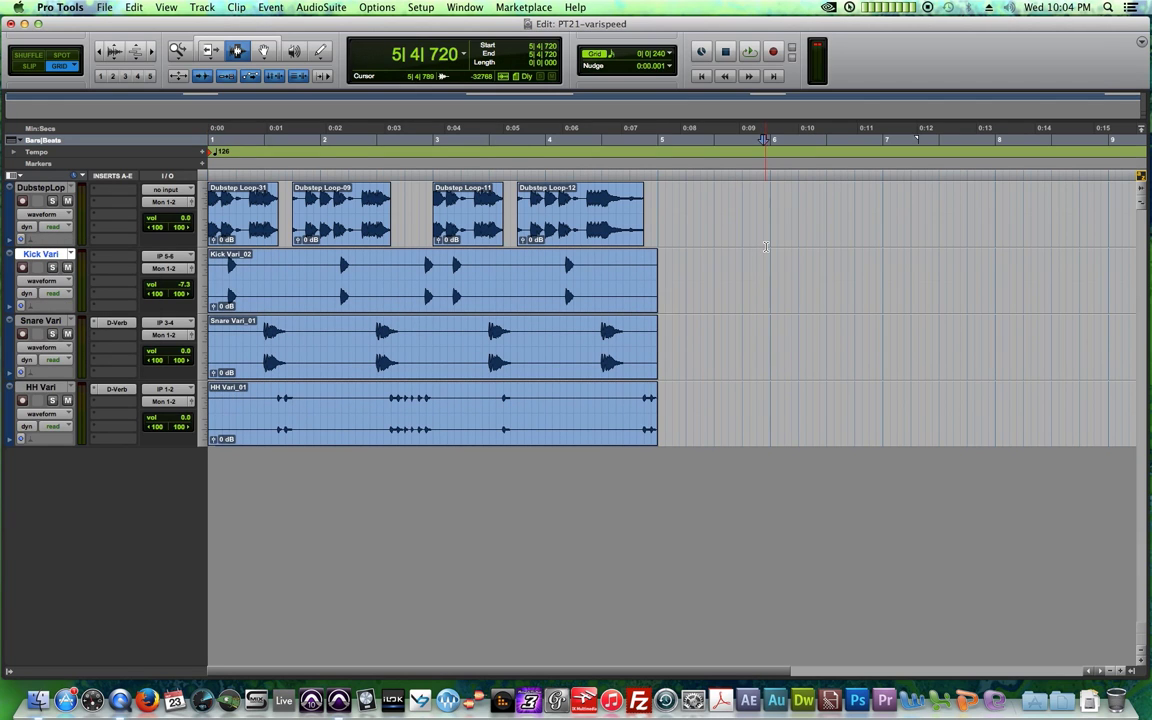
key(Return)
key(space)
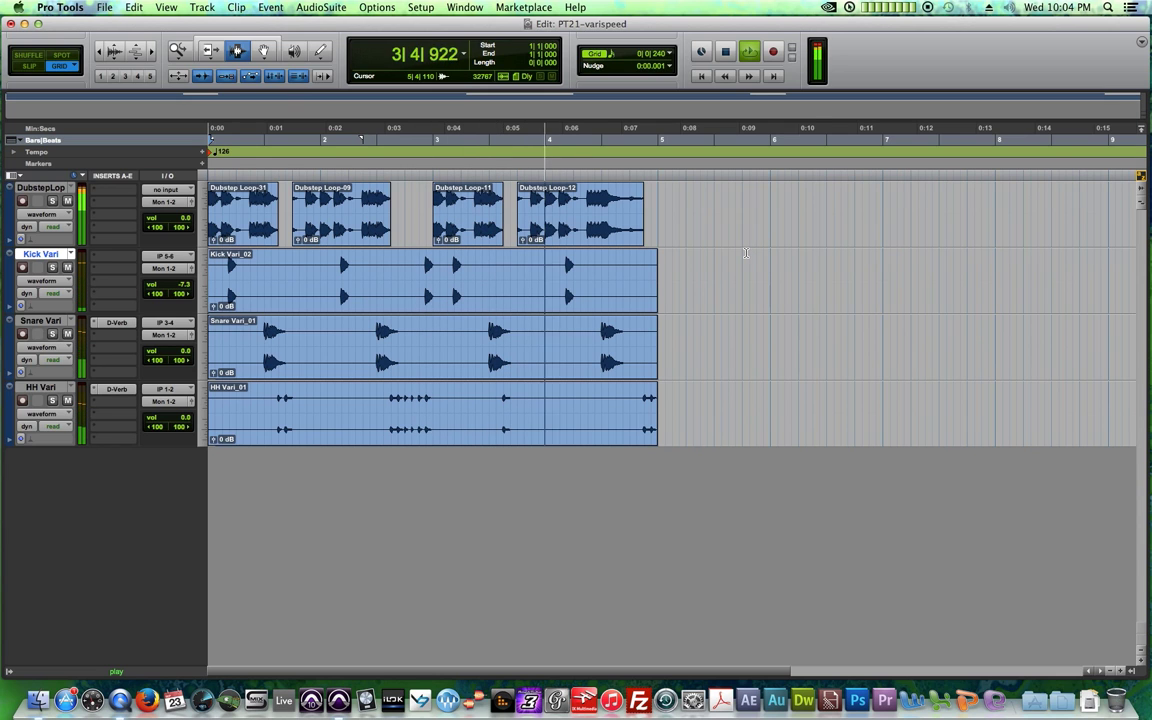
key(space)
click(715, 244)
key(Return)
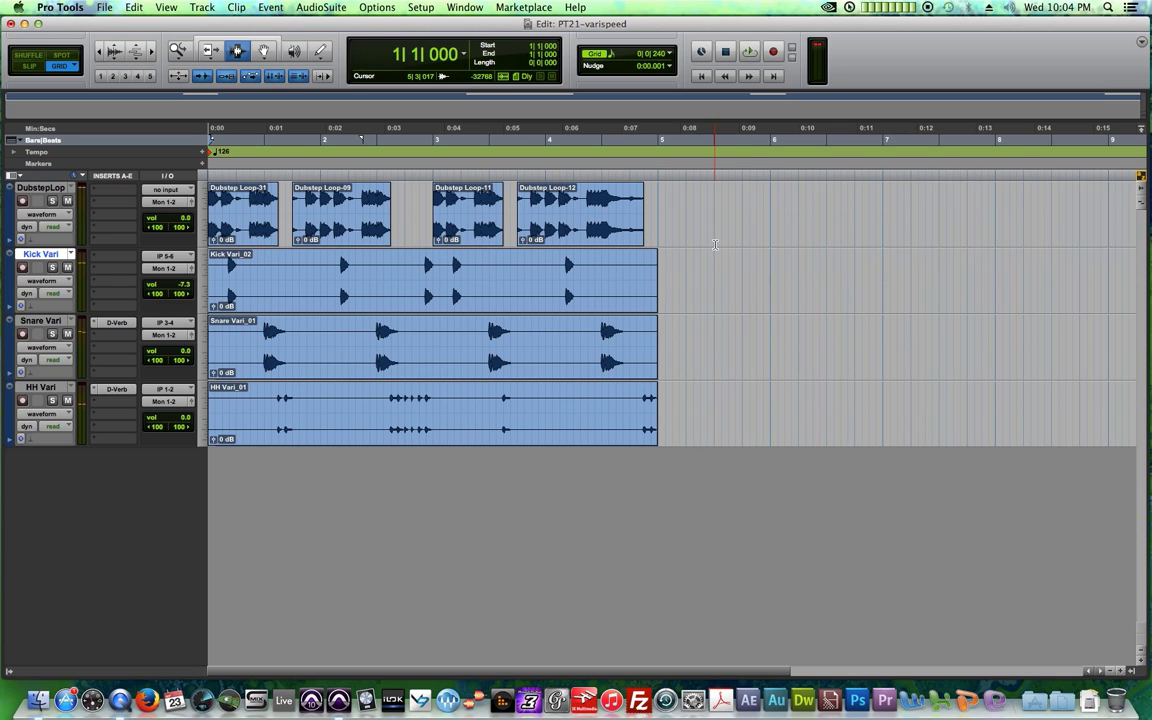
- Solo the DubstepLoop track and try extending its first clip to bar 5, playing it from the start
click(54, 201)
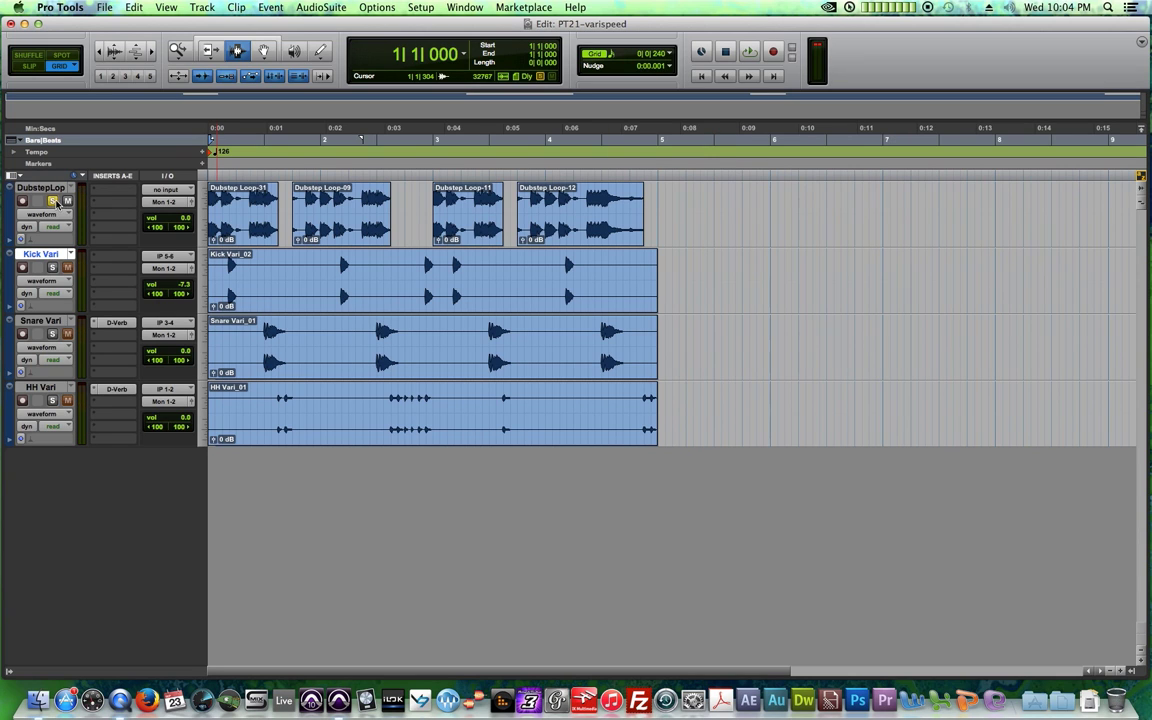
click(215, 50)
drag(276, 214, 803, 221)
key(space)
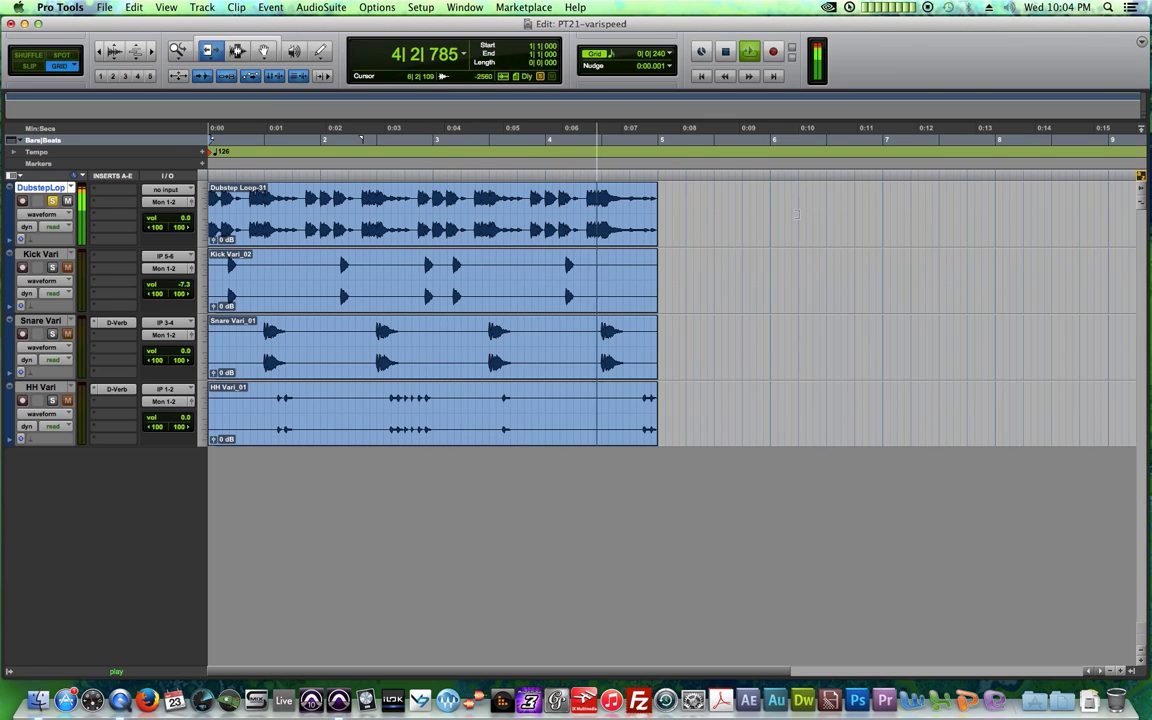
key(space)
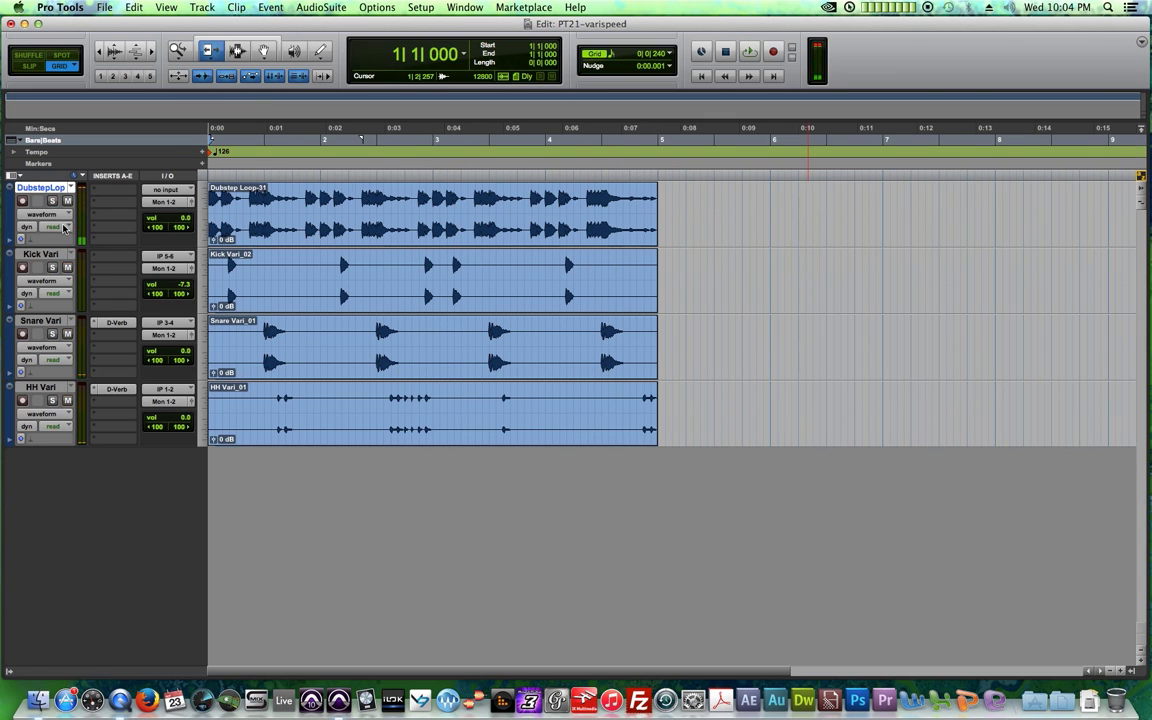
- Undo the Dubstep Loop clip extension and play all tracks together from the session start
key(super+z)
key(Return)
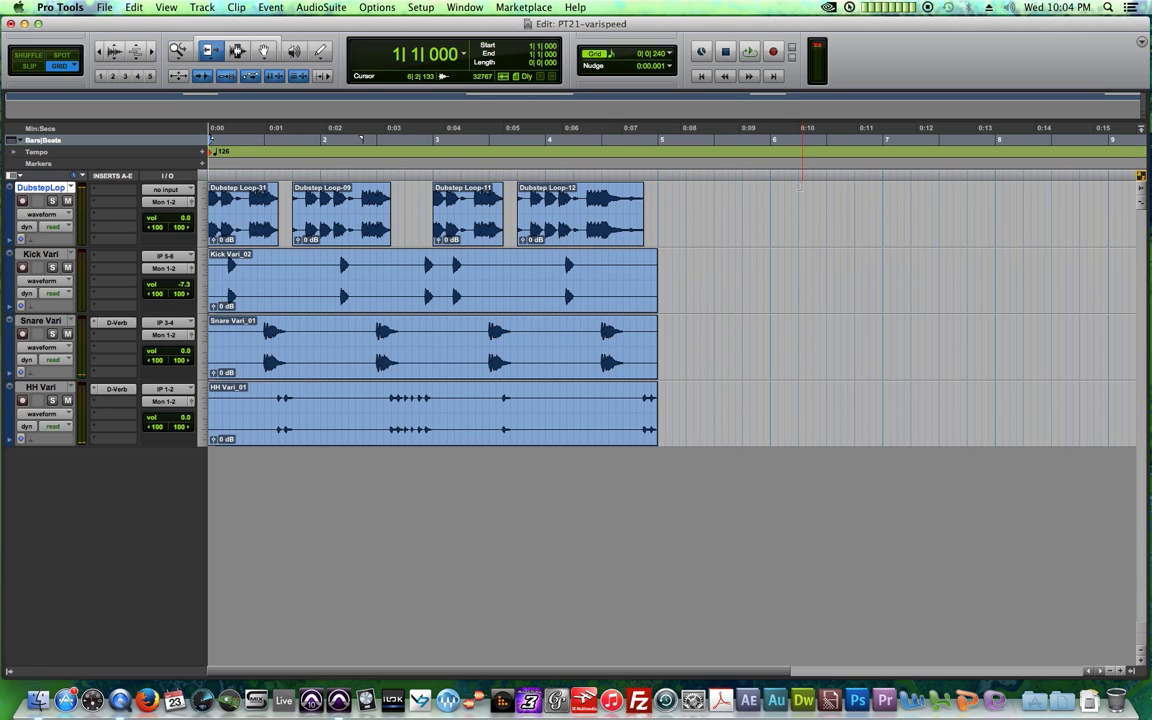
key(space)
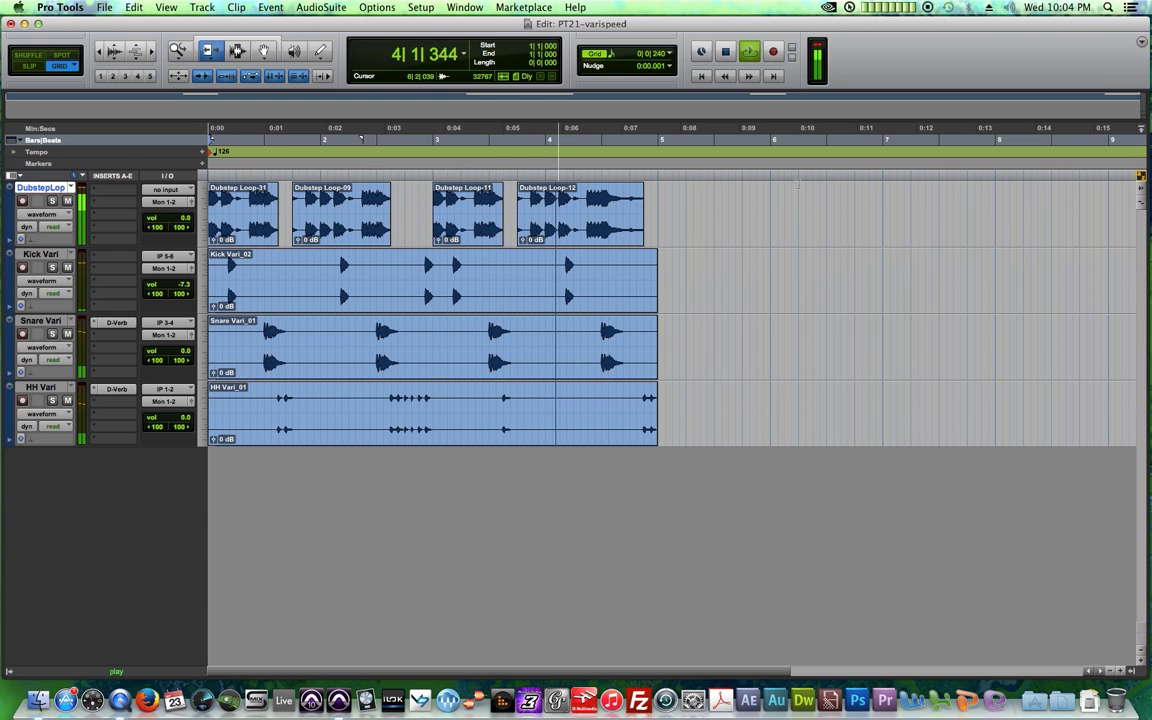
key(space)
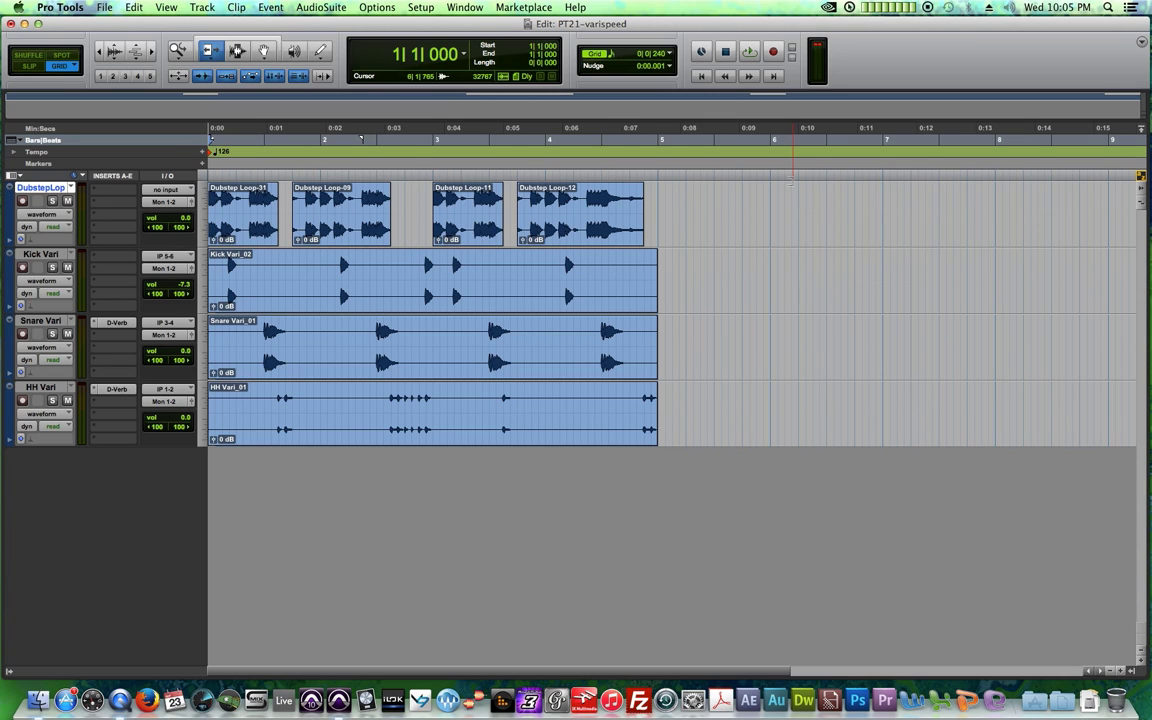
- Select the DubstepLoop, Kick Vari, Snare Vari and HH Vari tracks and route all their outputs to Bus 1-2 (Stereo)
shift+click(36, 388)
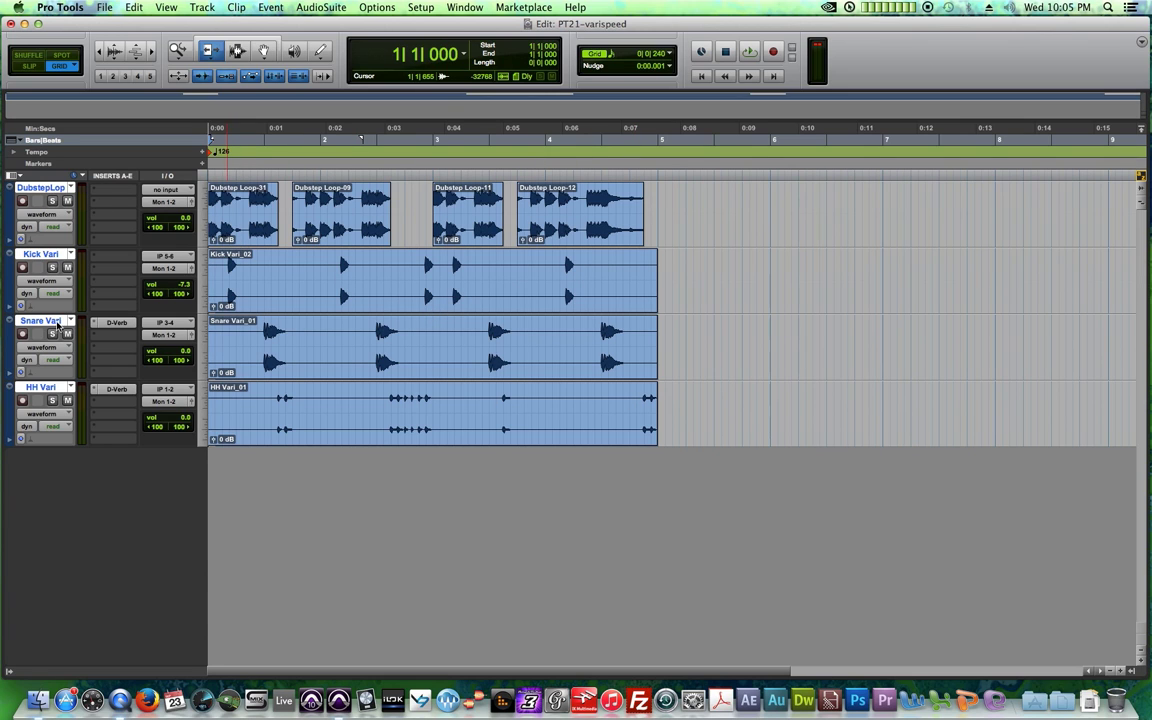
click(44, 187)
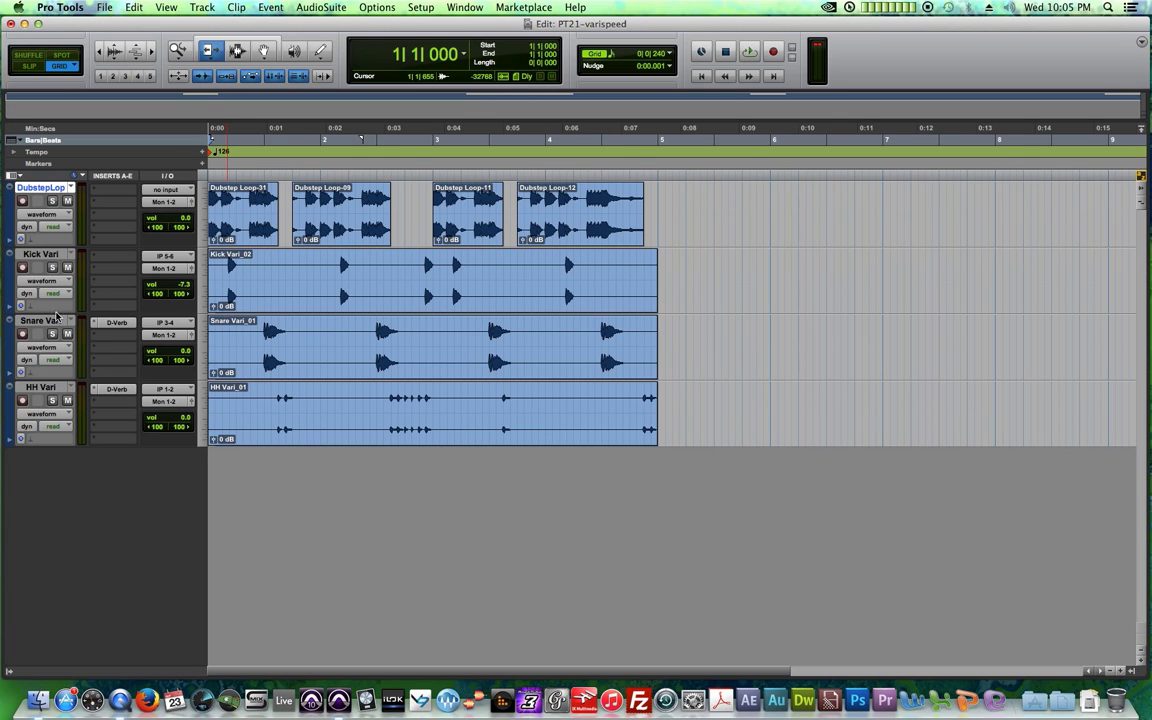
shift+click(51, 394)
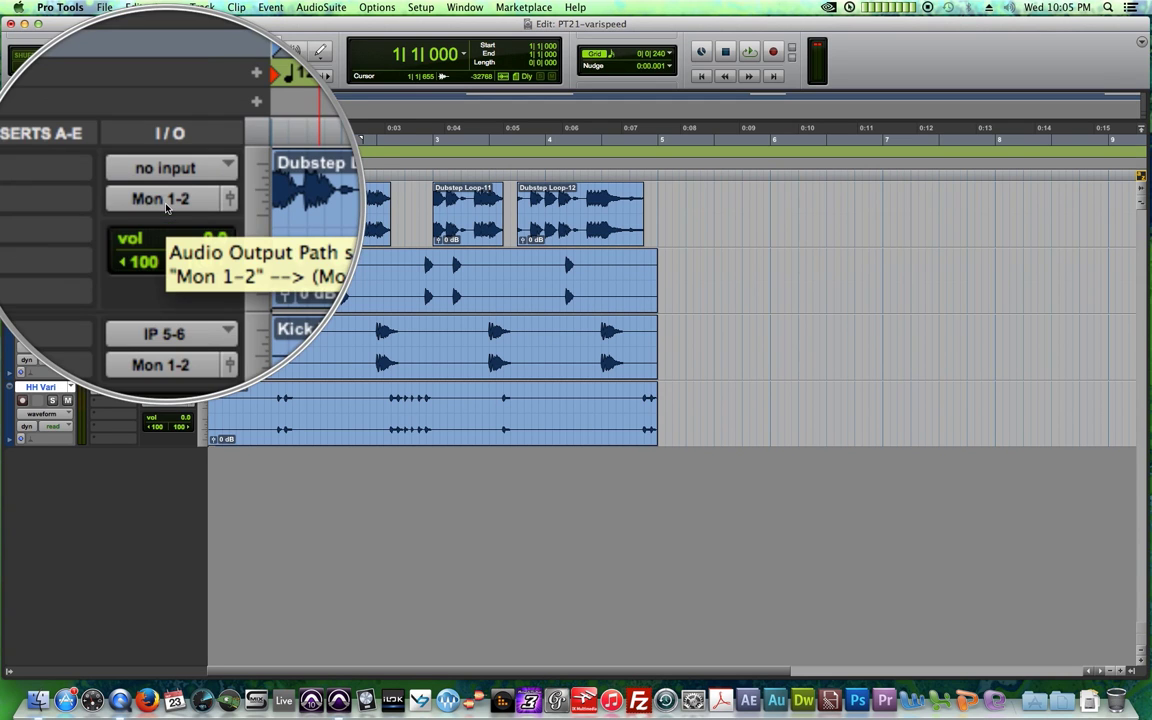
click(160, 201)
mouse_move(205, 203)
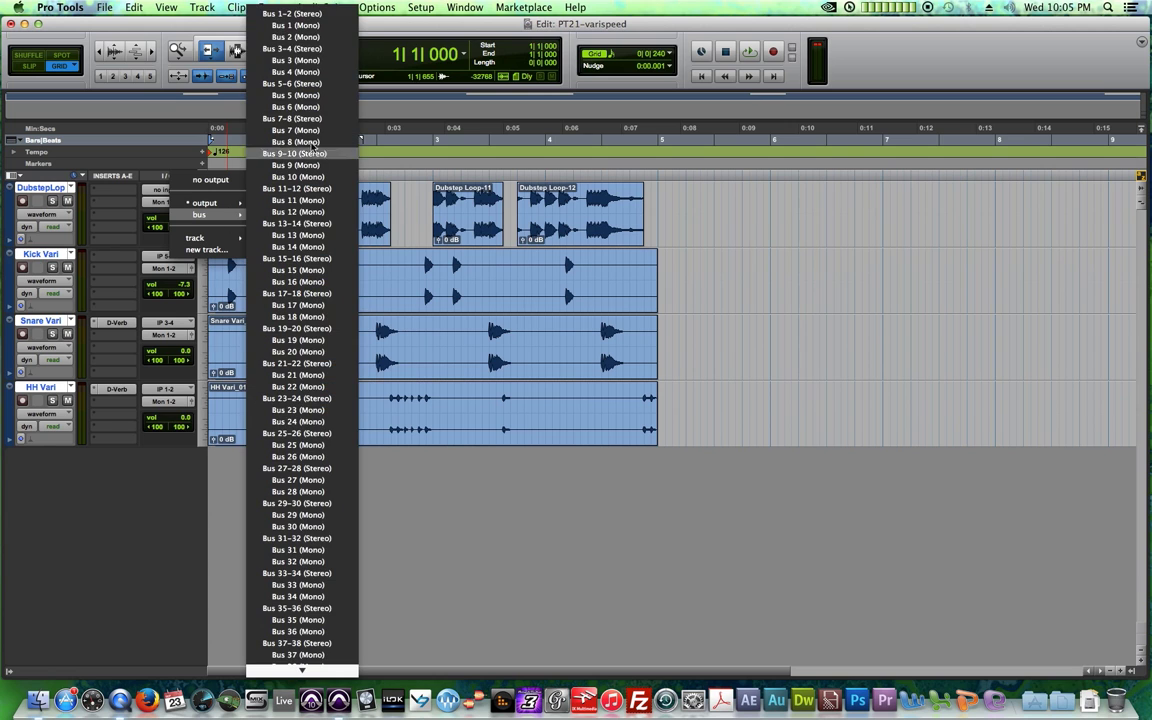
alt+click(286, 14)
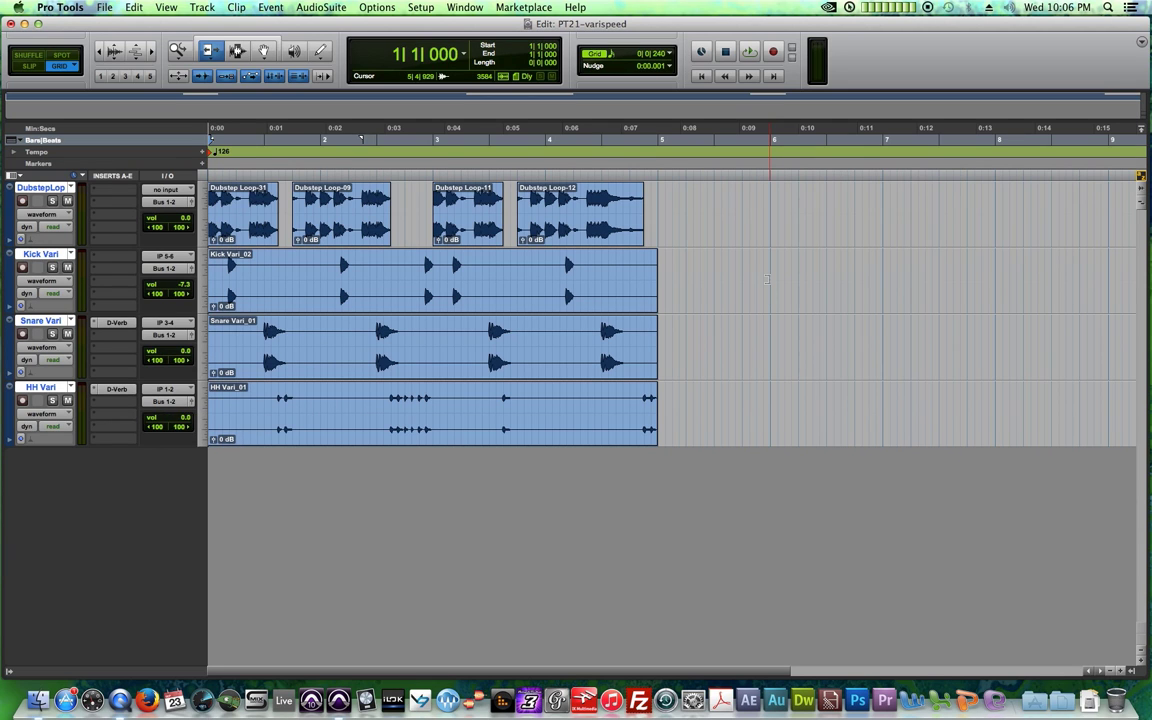
- Create one new stereo audio track and name it LOOP RENDER
key(super+shift+n)
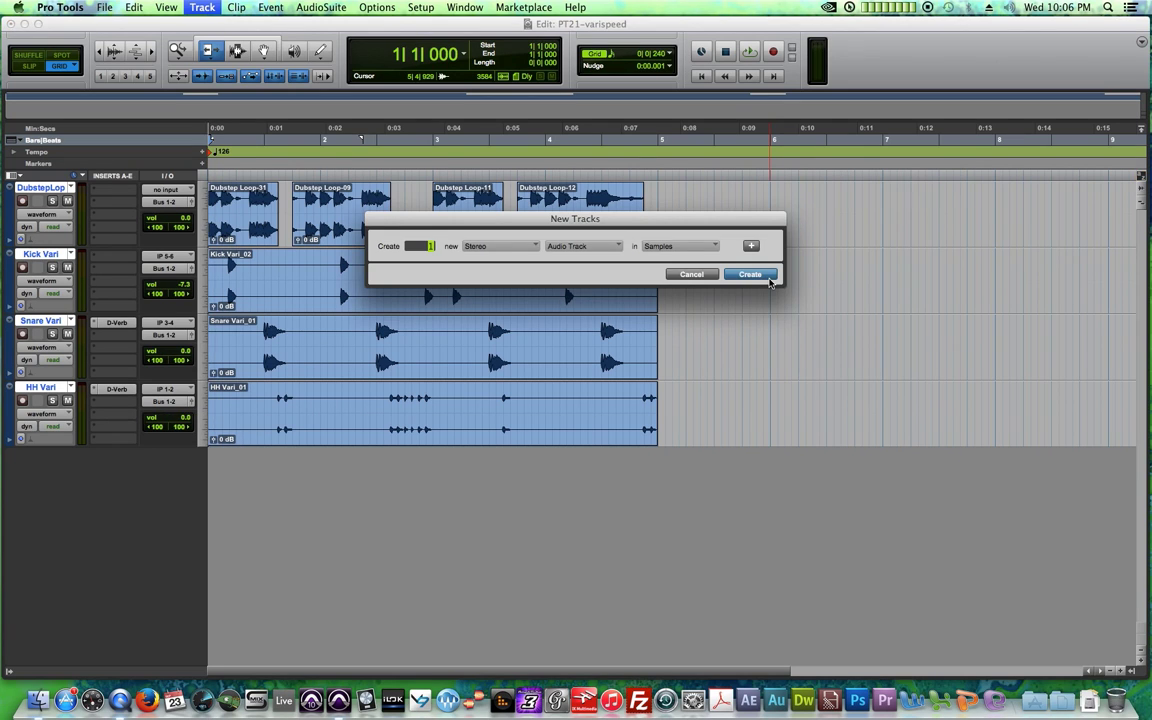
click(769, 279)
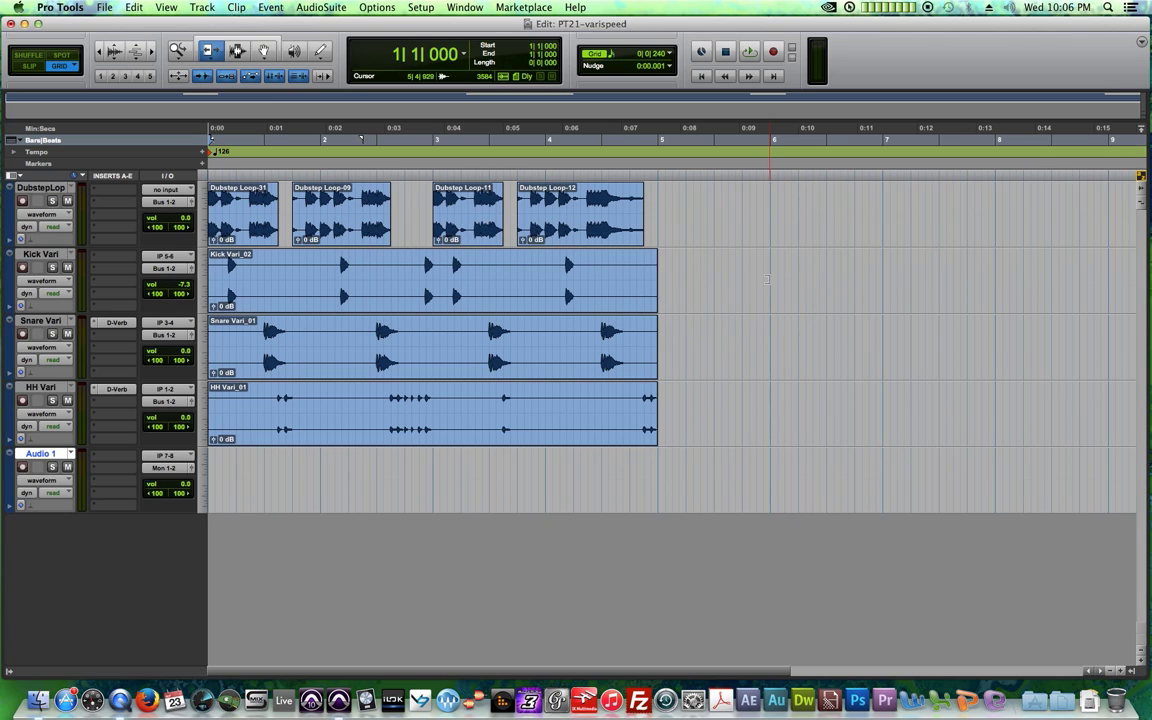
double_click(48, 459)
text(LOO)
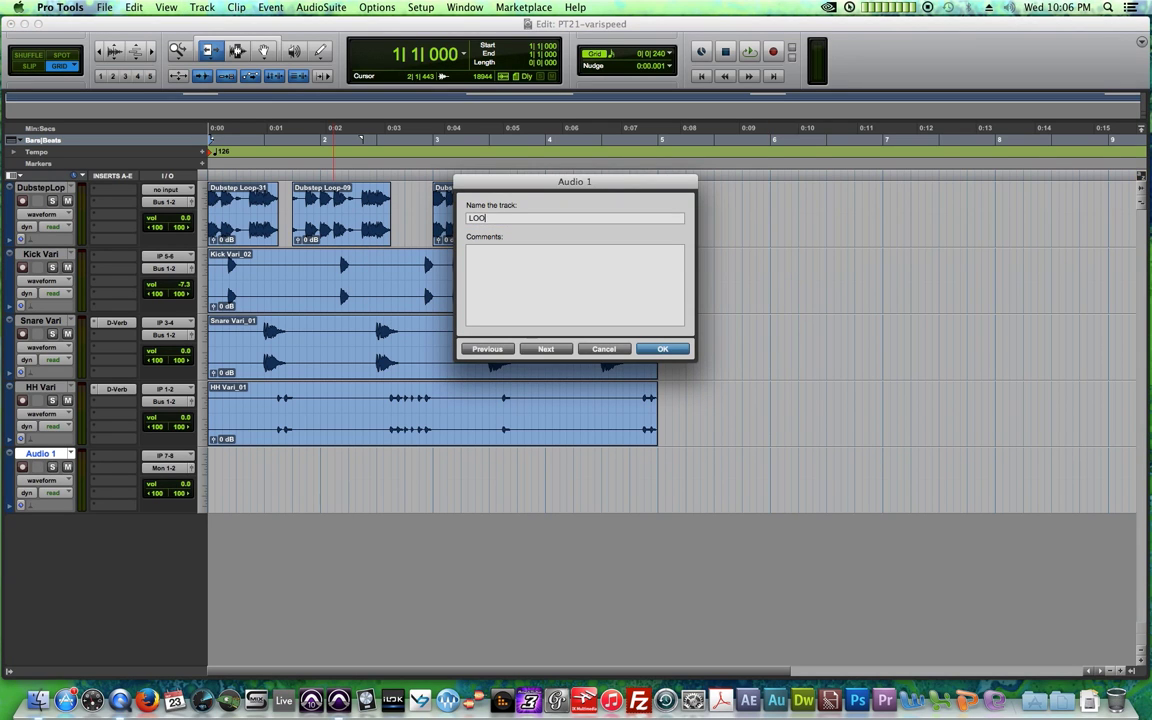
key(Return)
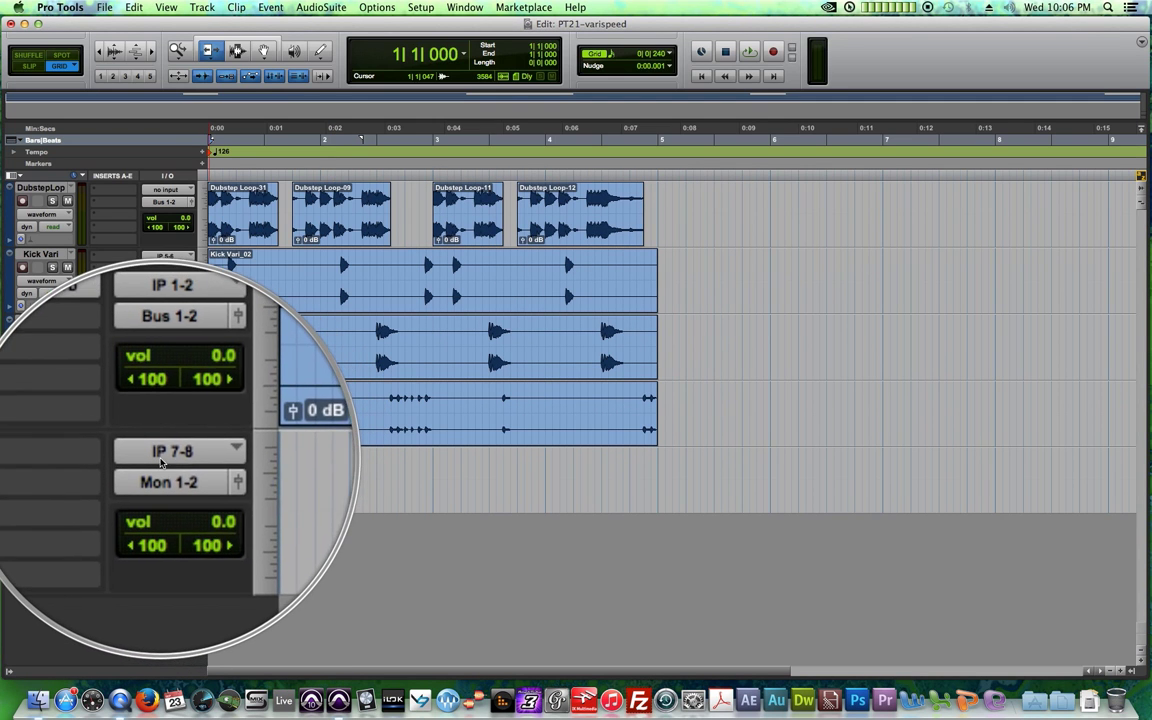
- Set the LOOP RENDER track's input to Bus 1-2 (Stereo) and increase the track's height
click(166, 455)
mouse_move(180, 469)
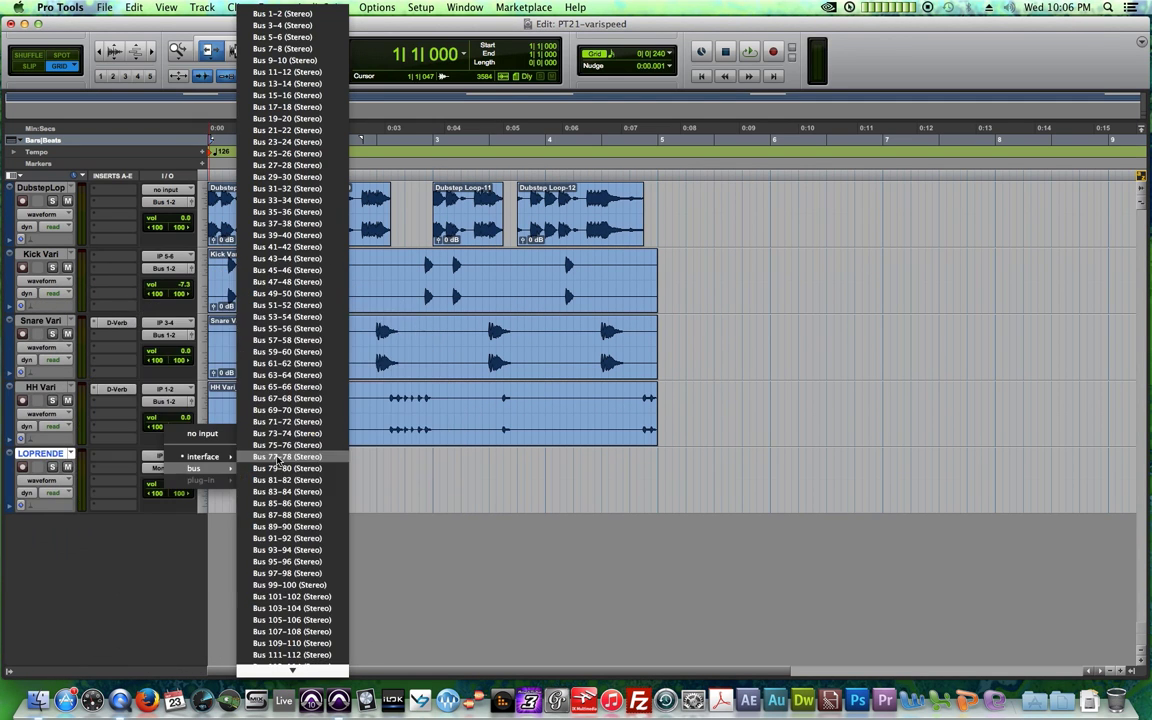
click(285, 13)
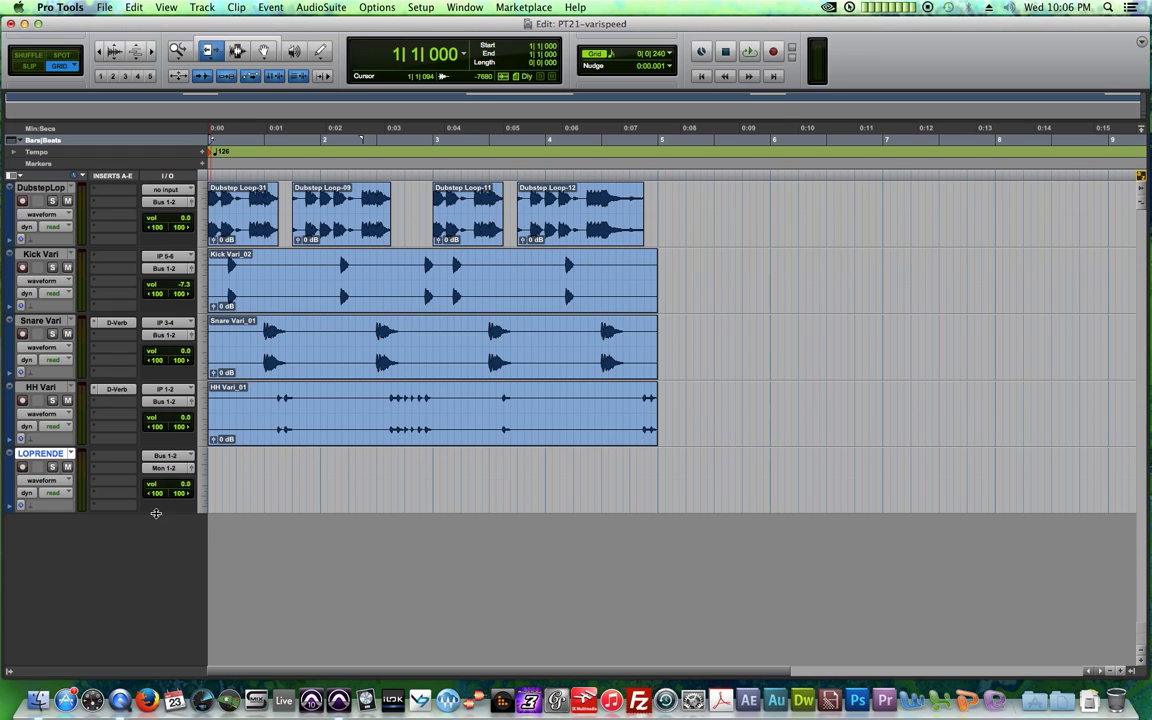
drag(156, 513, 222, 560)
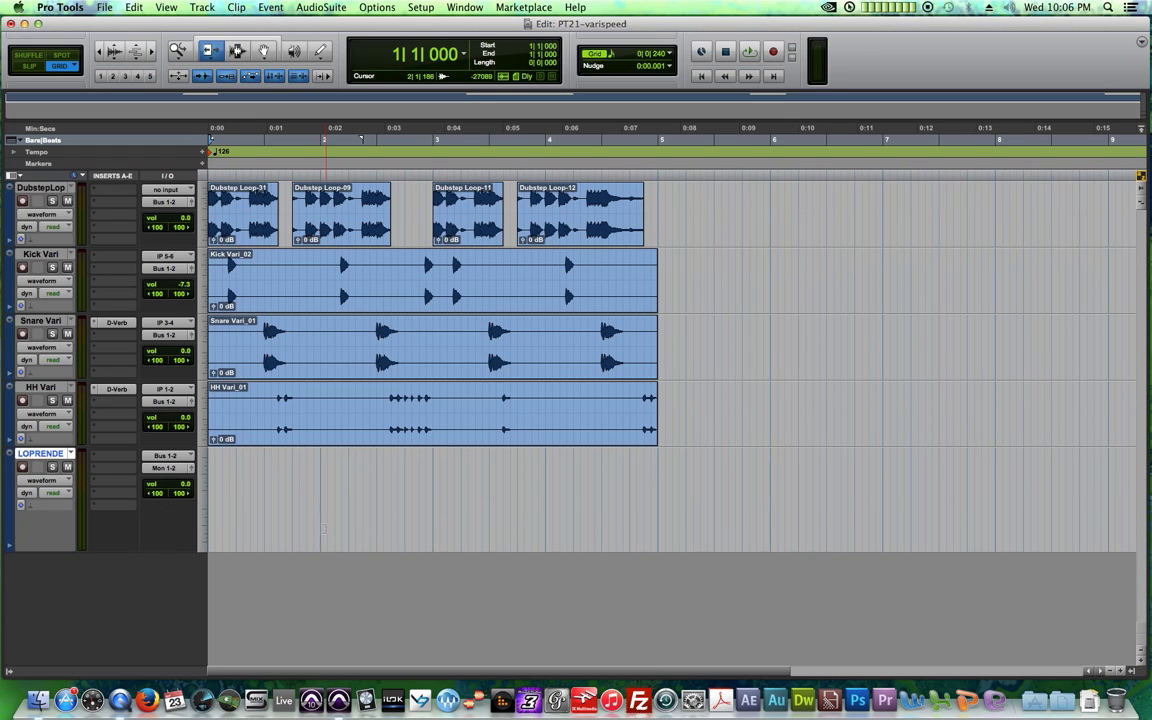
- In the mixer, lower DubstepLoop to -4.6, Kick Vari to -9.9, and Snare Vari and HH Vari to -4.3
key(super+equal)
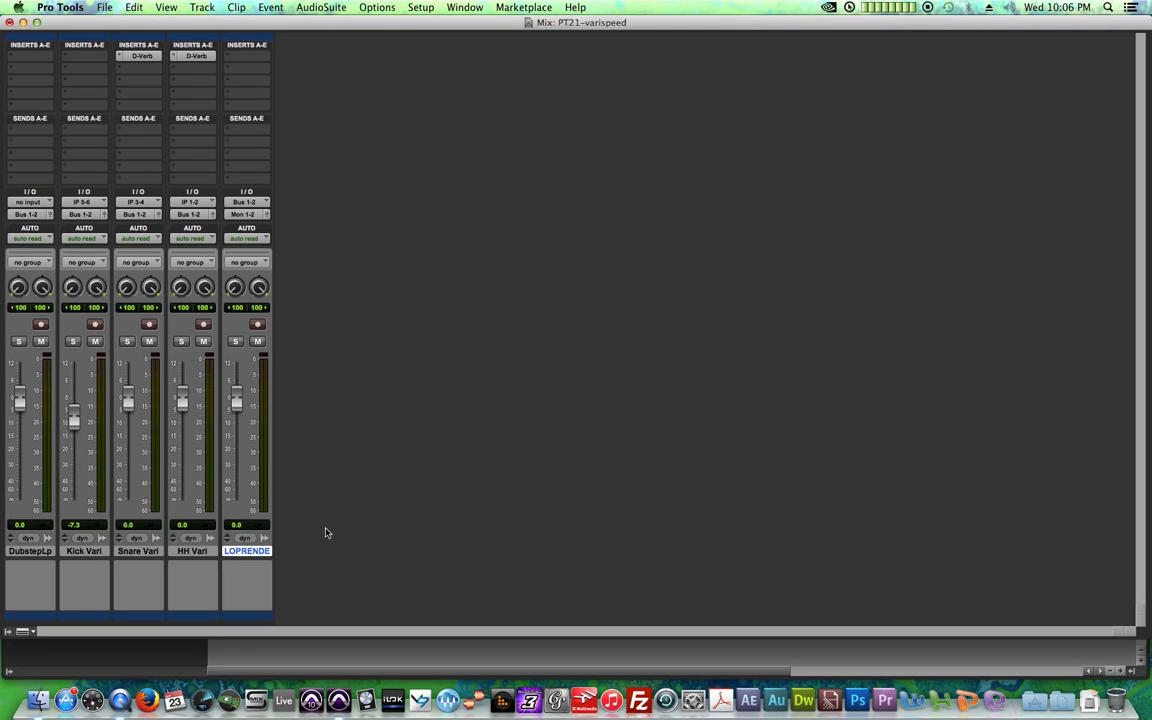
click(34, 552)
drag(20, 410, 73, 428)
drag(128, 401, 184, 416)
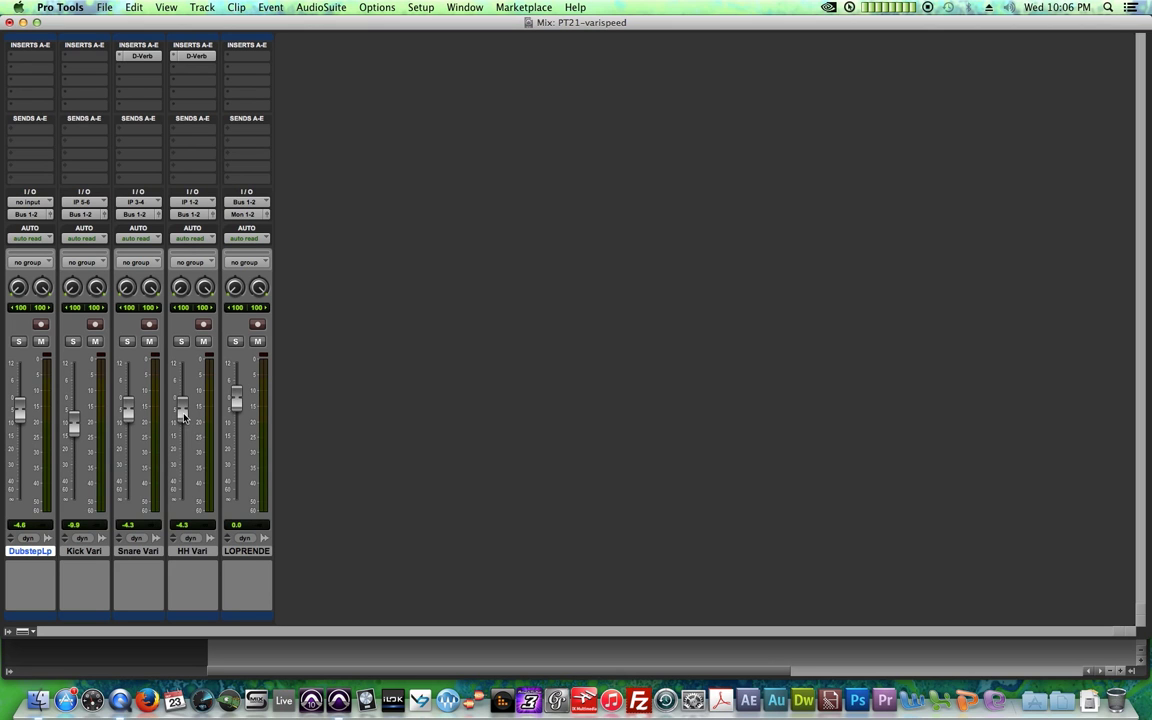
click(10, 23)
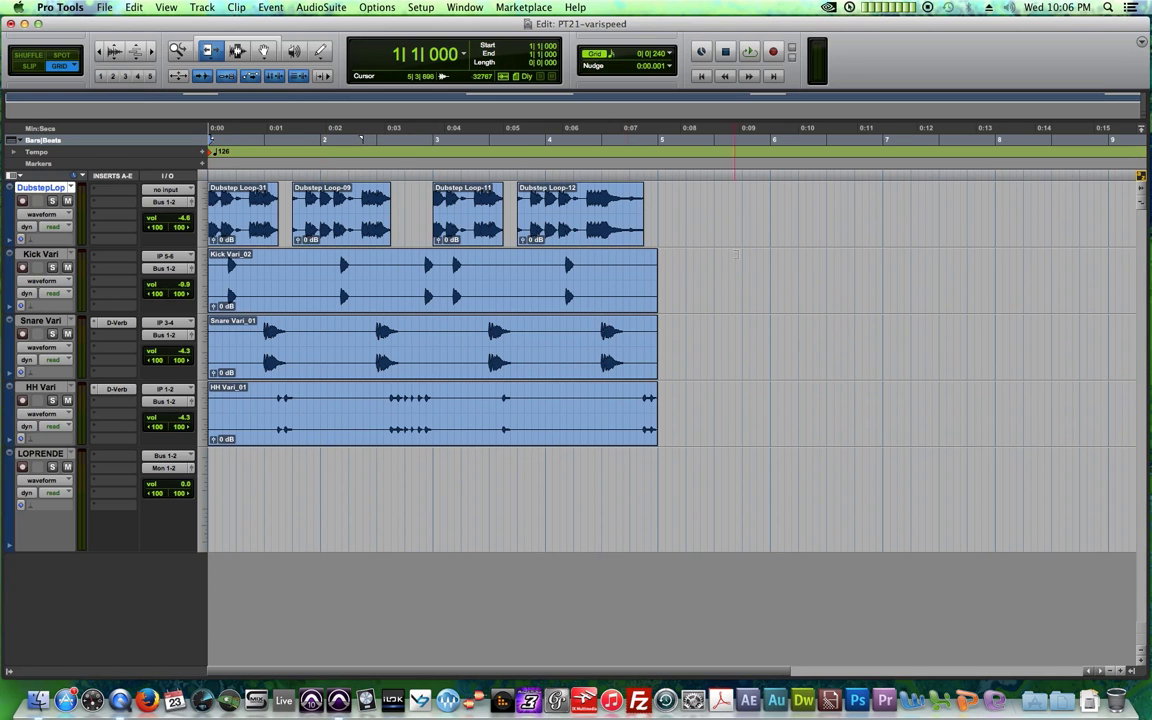
- Arm the LOOP RENDER track and record the bussed arrangement from the session start to past bar 5
click(22, 467)
key(super+space)
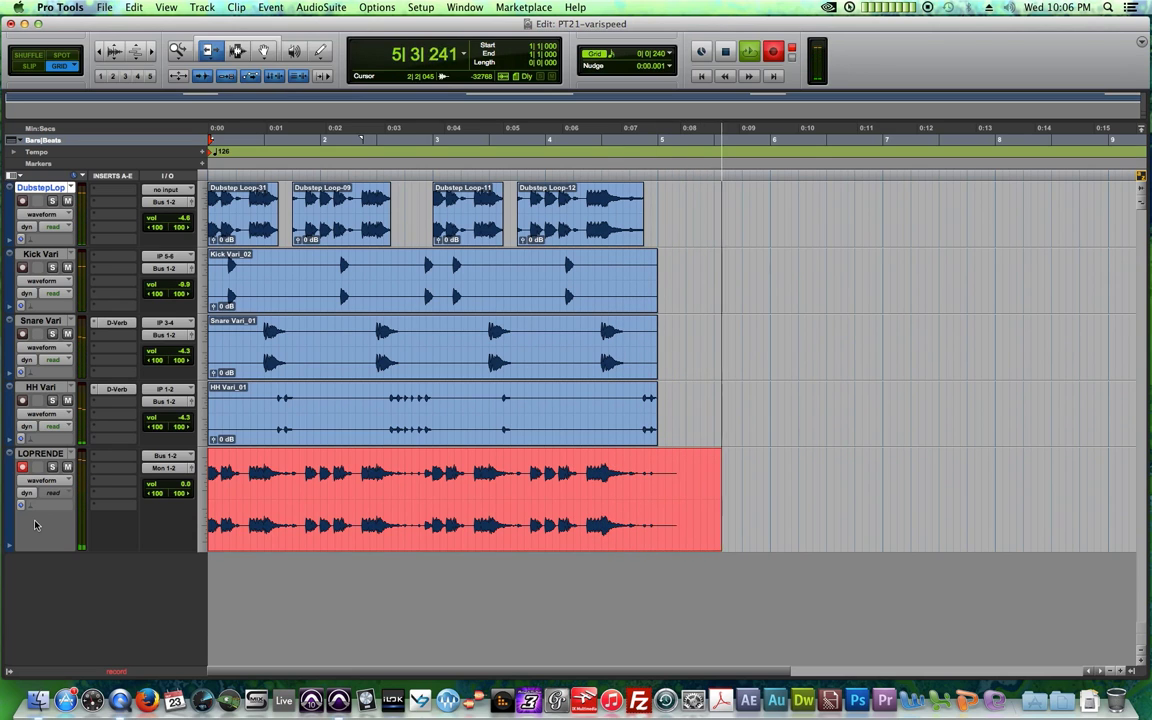
key(space)
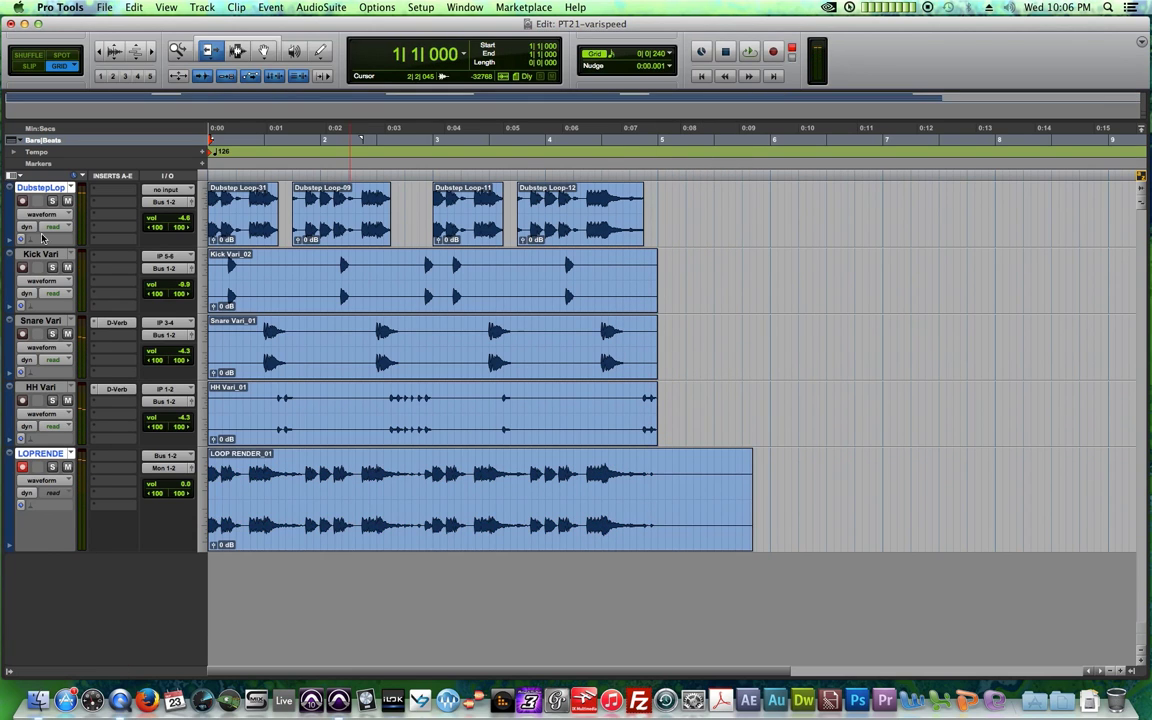
- Delete the DubstepLoop, Kick Vari, Snare Vari and HH Vari tracks and disarm the LOOP RENDER track
shift+click(54, 388)
right_click(55, 387)
click(92, 497)
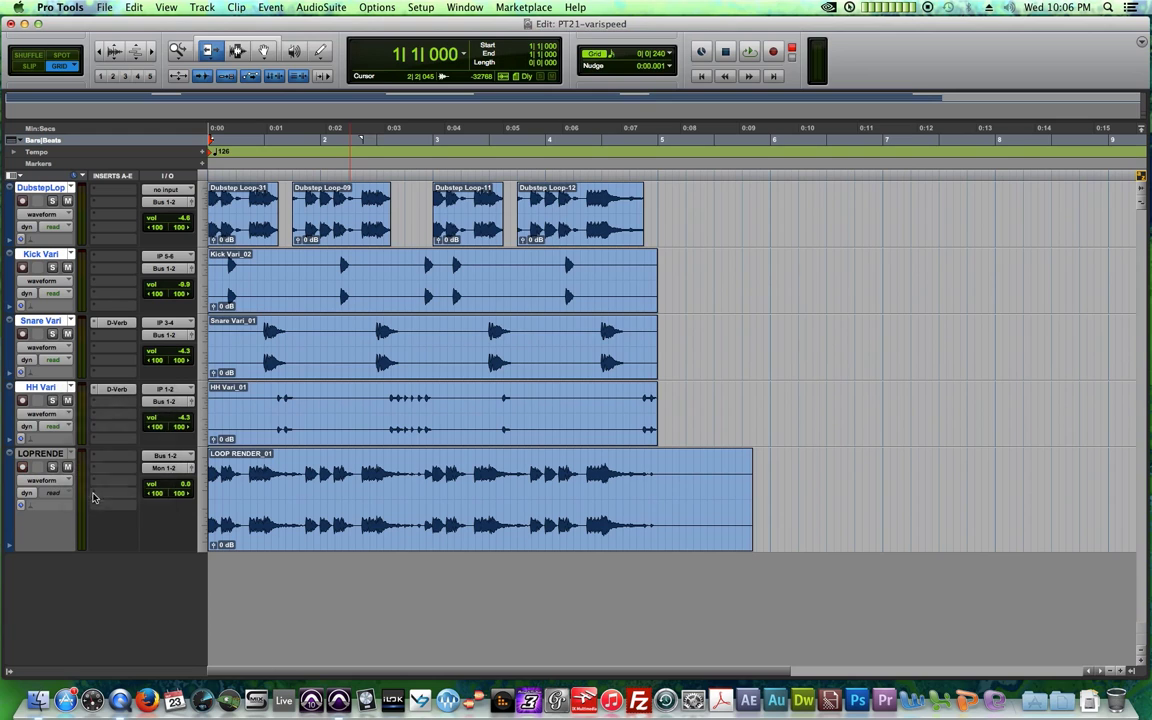
click(618, 304)
click(22, 201)
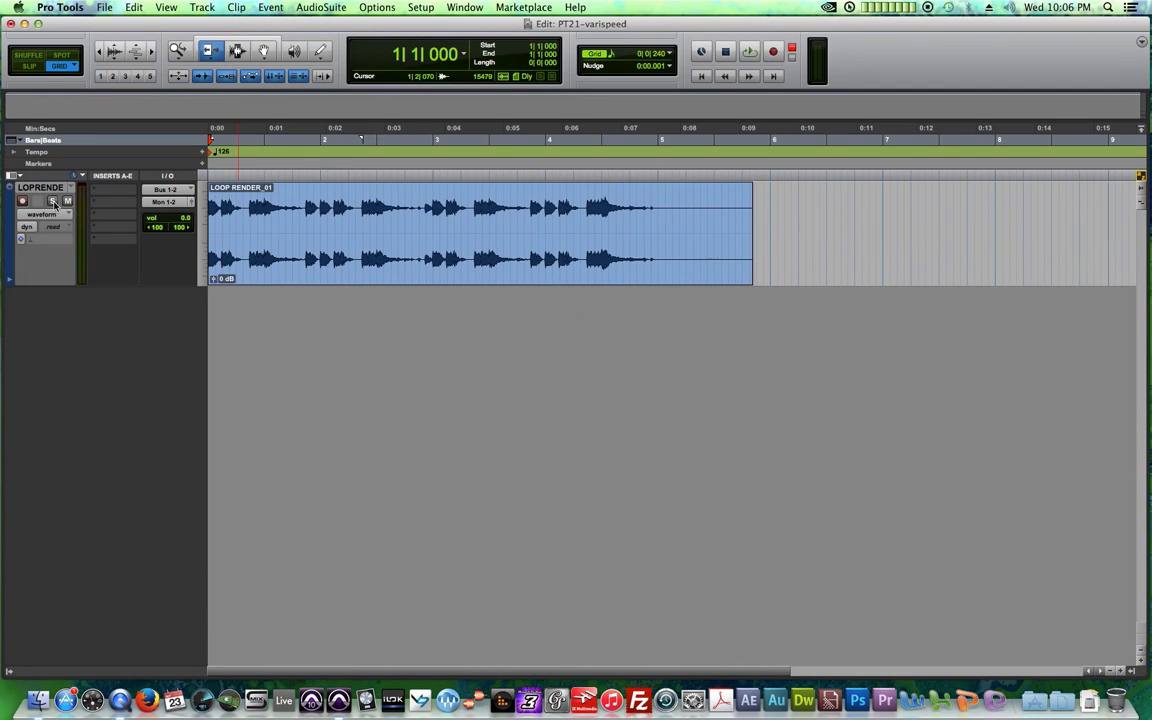
- Rename the LOOP RENDER track as Dubstep Loop and increase its height
double_click(40, 187)
text(Dubstep Loop)
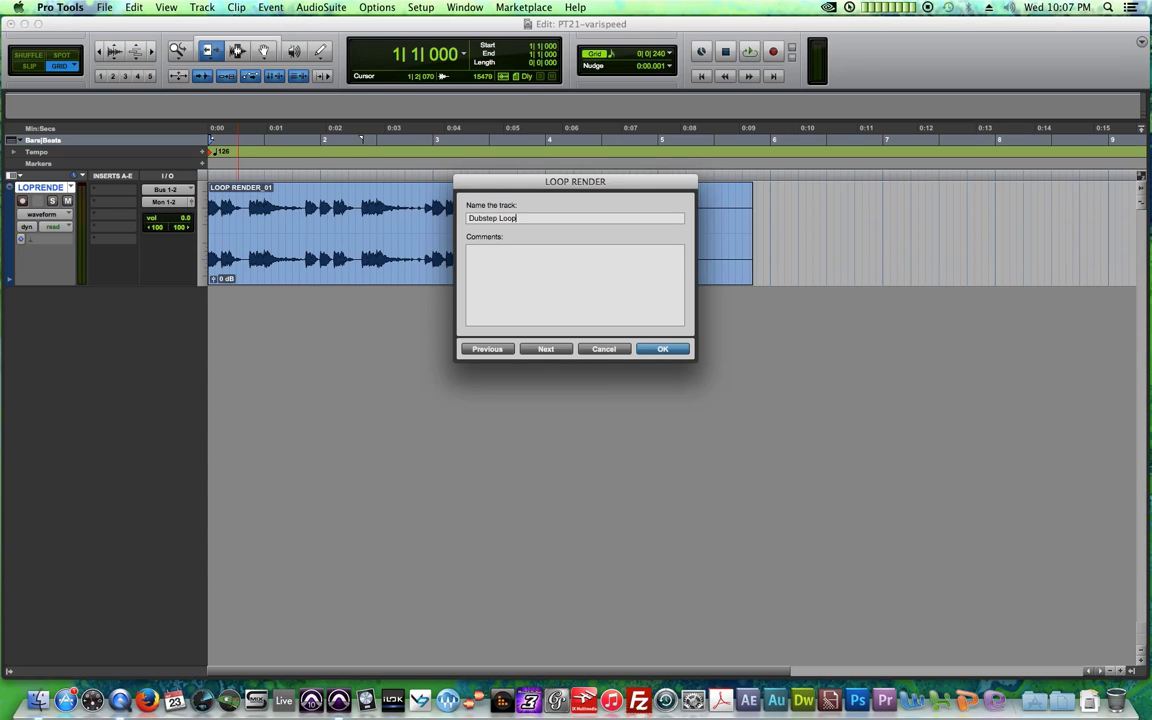
key(Return)
drag(100, 285, 117, 400)
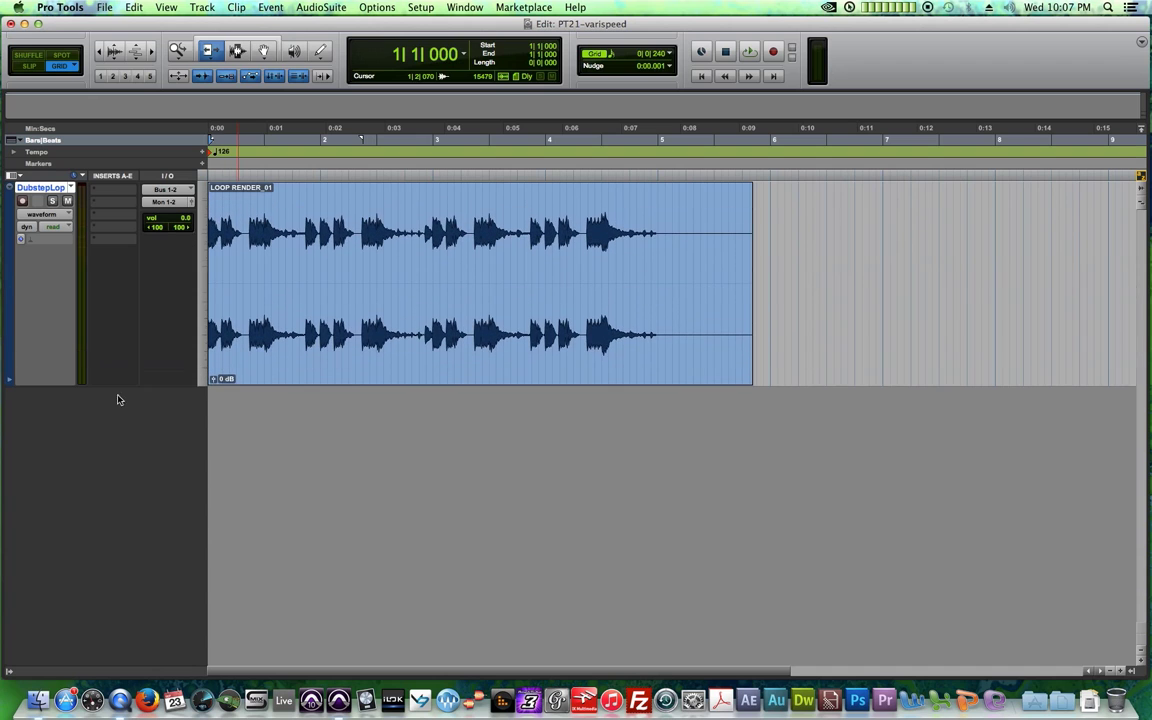
- Set the grid to one bar and delete the rendered loop's audio after bar 5, leaving a four-bar clip
click(239, 50)
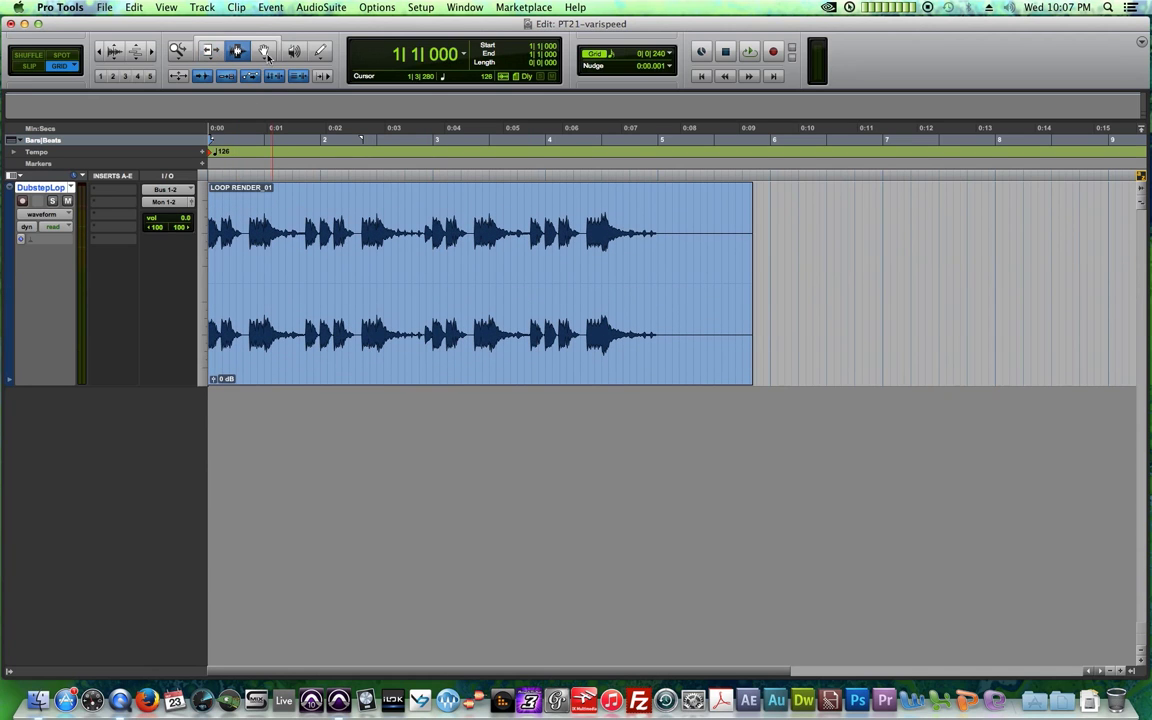
click(655, 65)
click(739, 90)
drag(911, 292, 668, 301)
key(Delete)
- Duplicate the trimmed four-bar render clip three times in succession so the loop extends to bar 17
key(r)
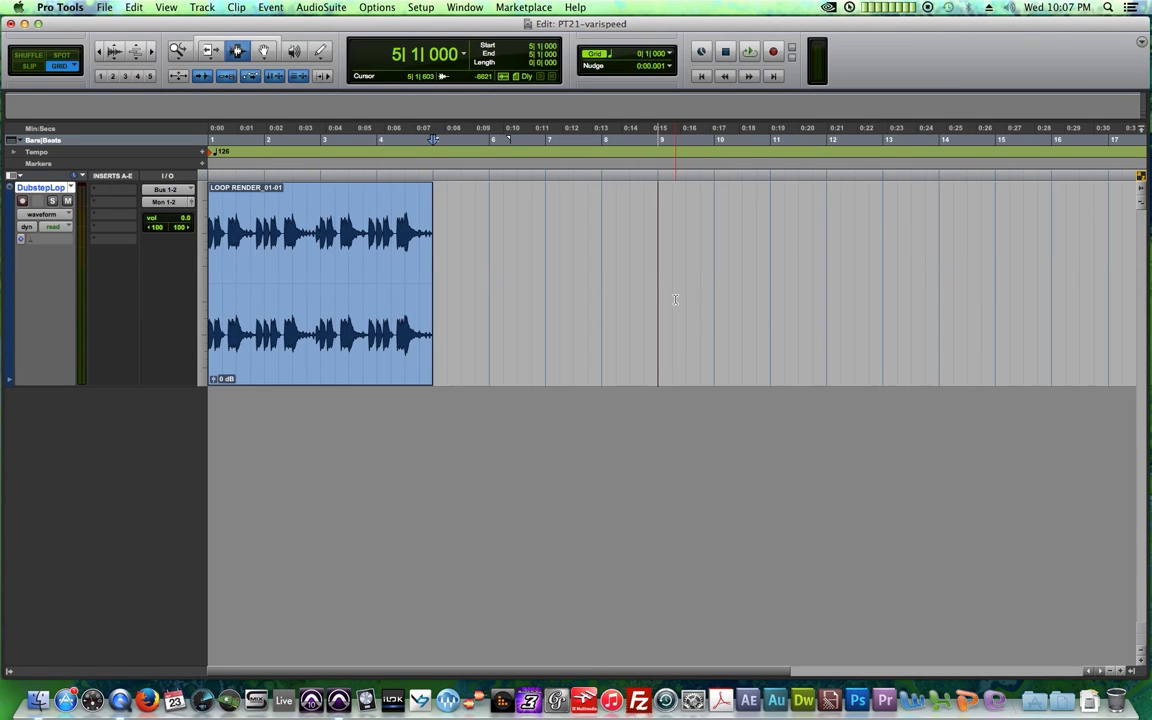
key(r)
key(F8)
click(231, 318)
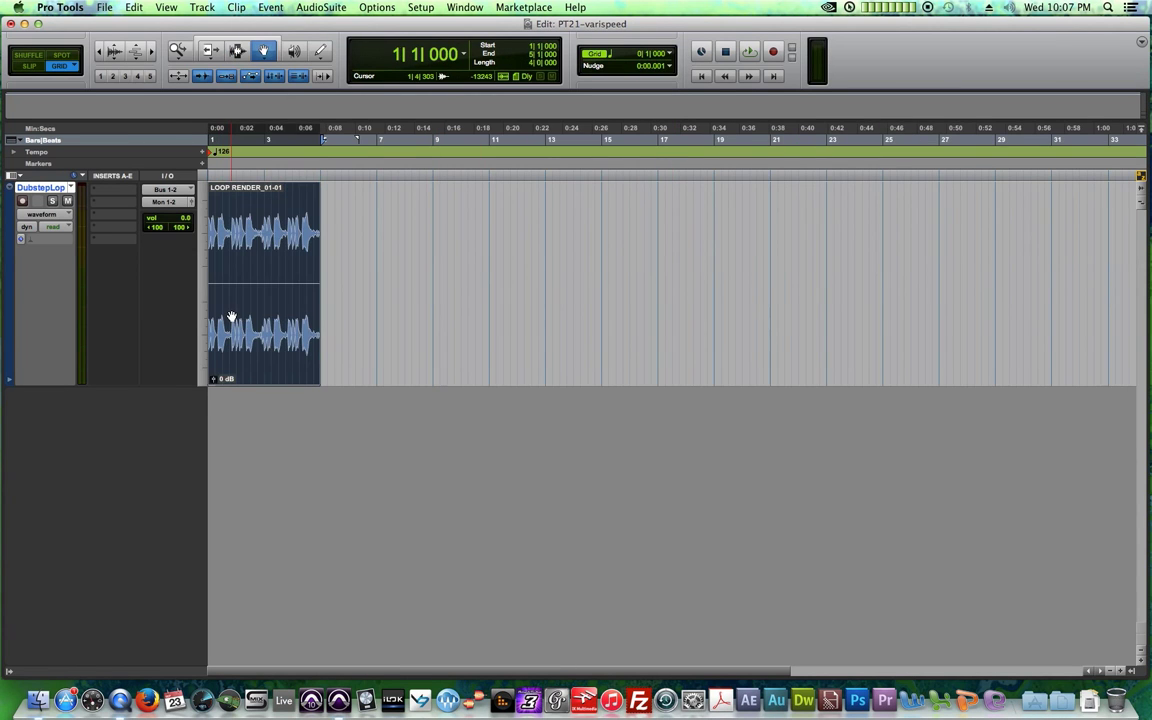
key(super+d)
key(super+d)
key(super+d)
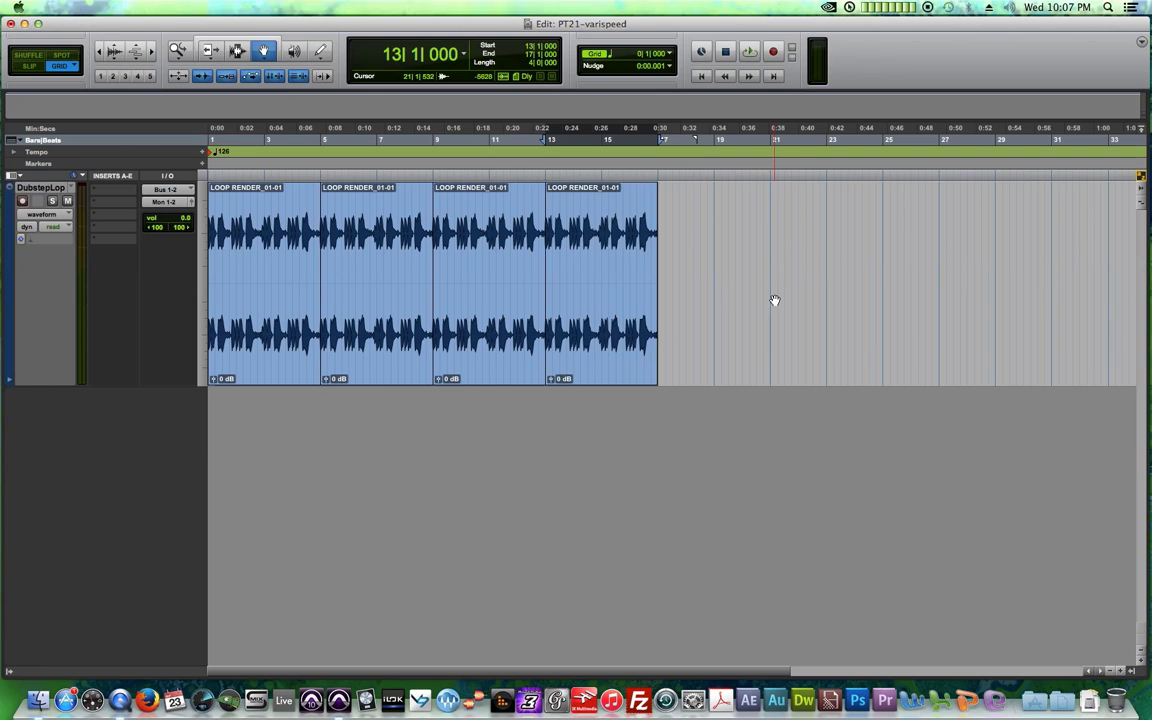
- Play the repeated loop from the session start while enlarging the track height and waveform display, and stop playback
key(Return)
key(space)
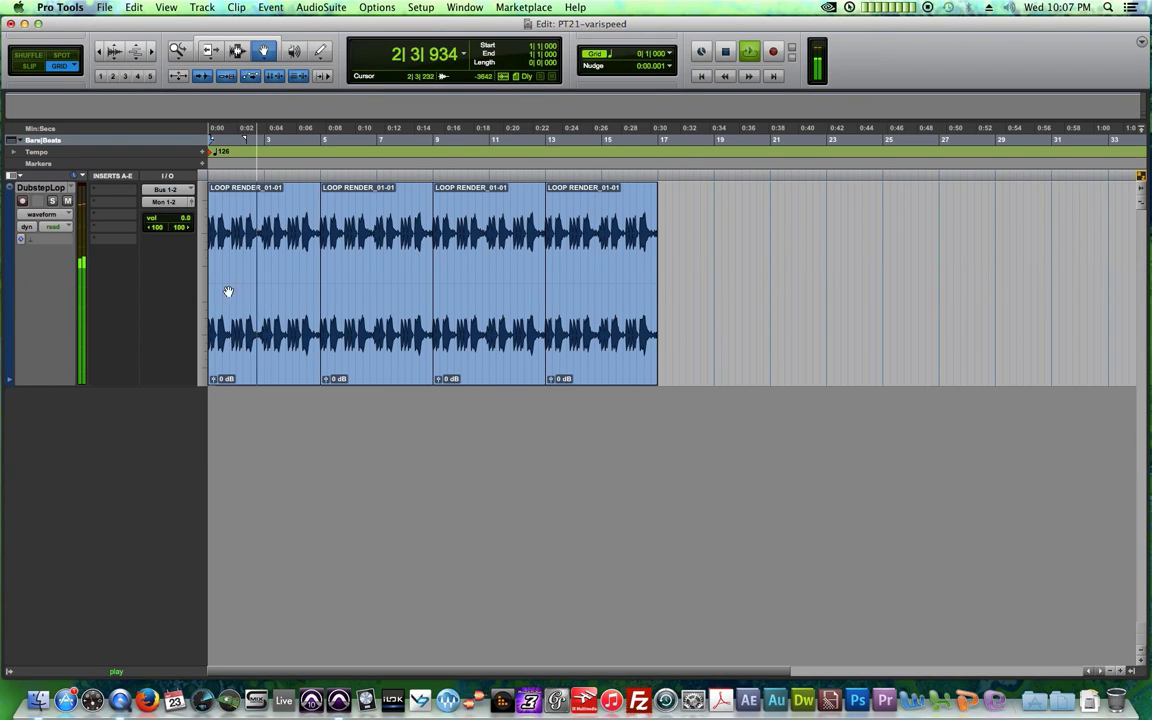
drag(175, 390, 177, 527)
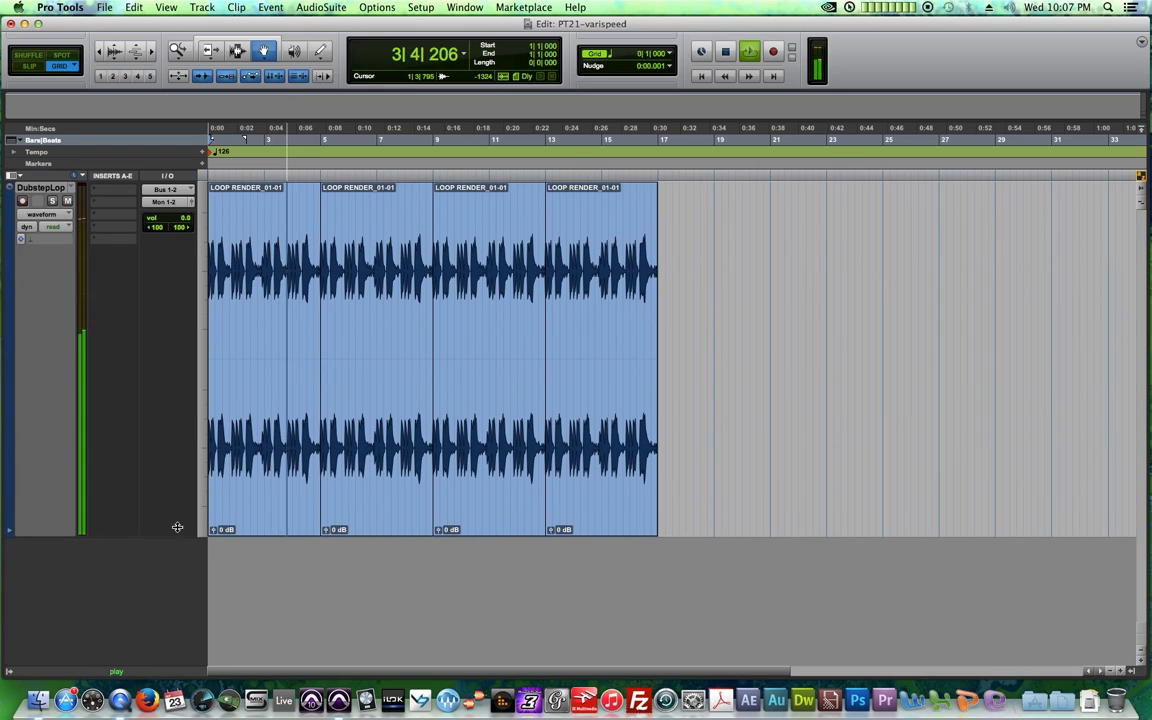
click(1142, 186)
click(1142, 186)
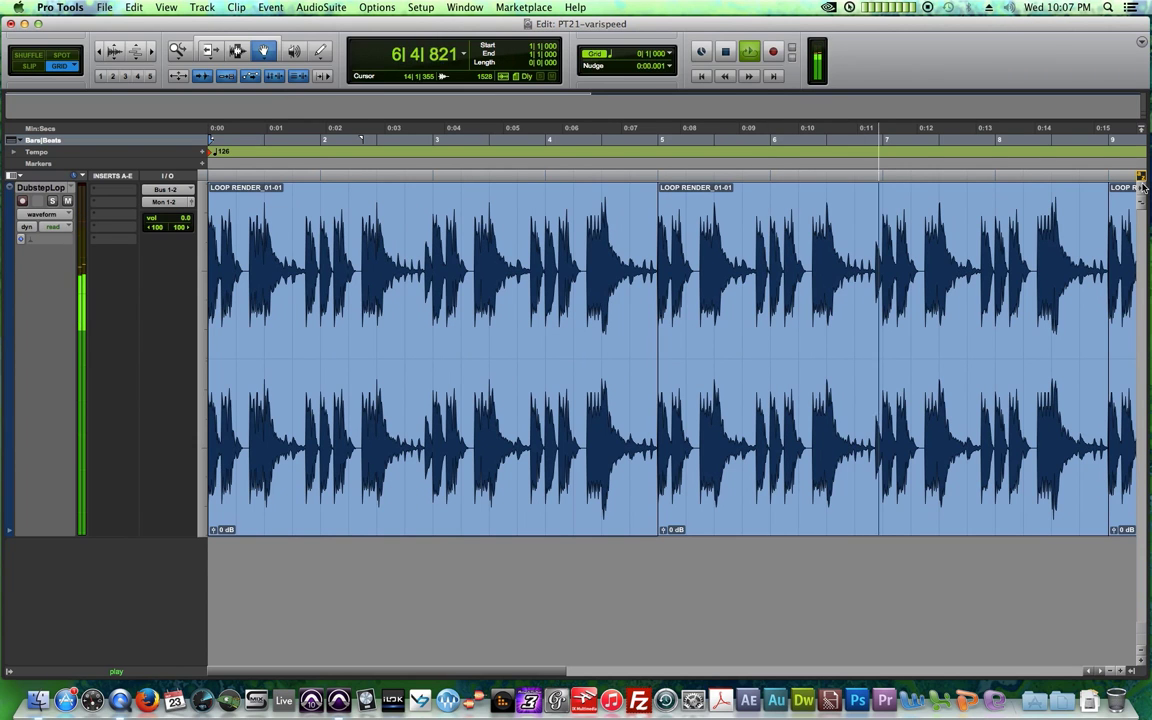
click(1142, 186)
click(1142, 186)
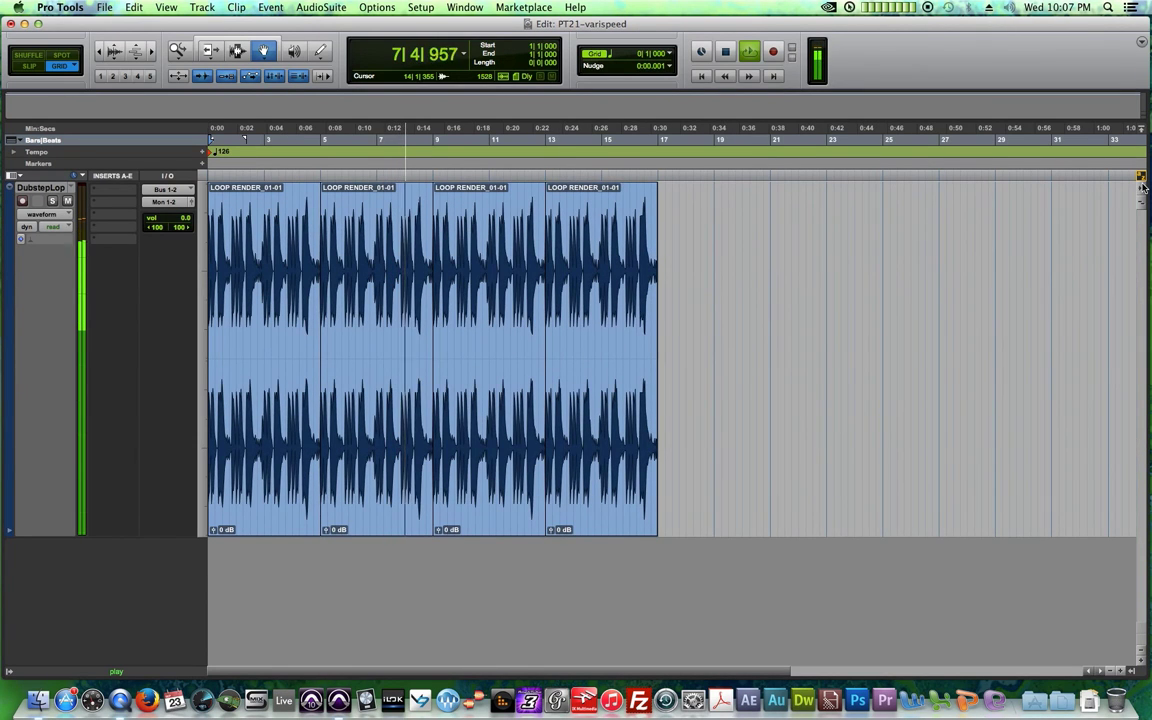
key(space)
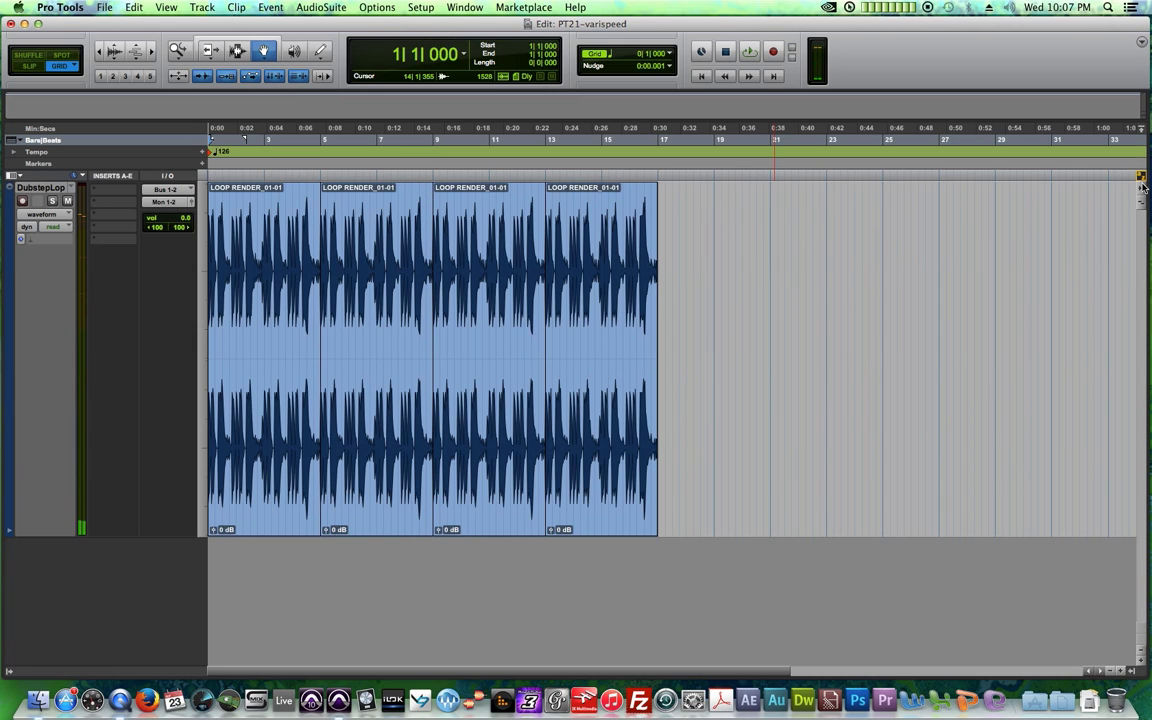